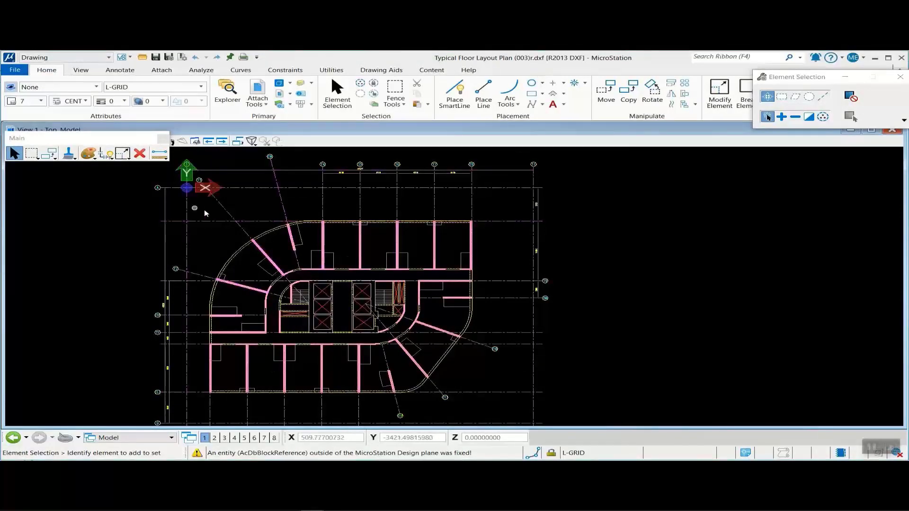
{"action": "scroll", "coordinate": [209, 211], "scroll_direction": "up", "scroll_amount": 5}
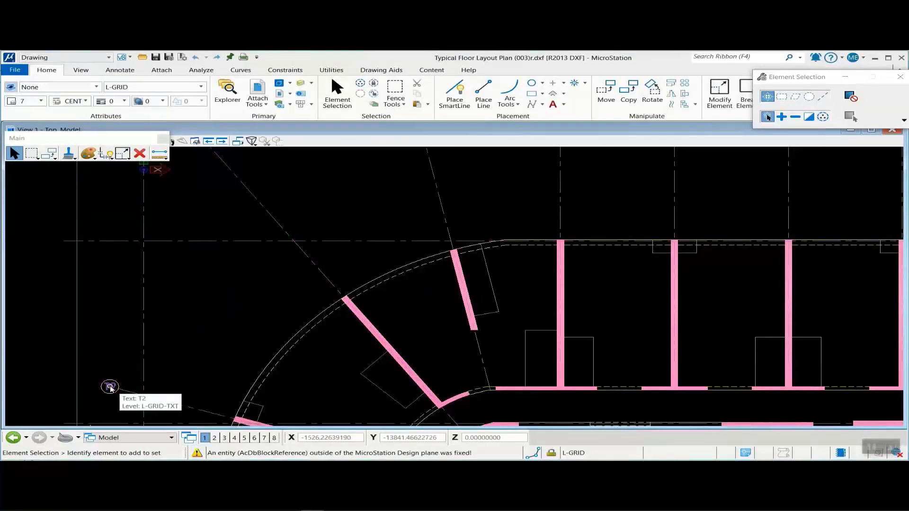
{"action": "scroll", "coordinate": [366, 274], "scroll_direction": "down", "scroll_amount": 3}
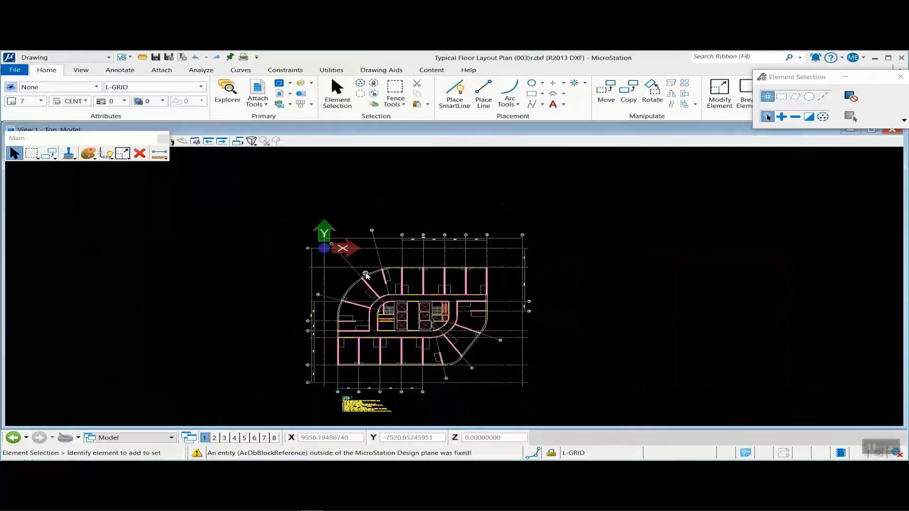
{"action": "scroll", "coordinate": [366, 274], "scroll_direction": "up", "scroll_amount": 2}
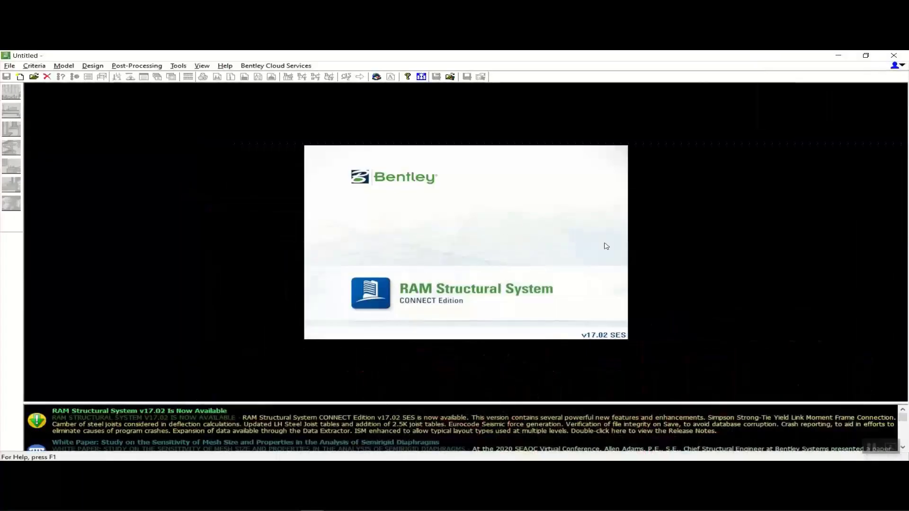
Save a new SI-unit model file named 'High Rise Sample1' and launch RAM Modeler on it
{"action": "left_click", "coordinate": [9, 66]}
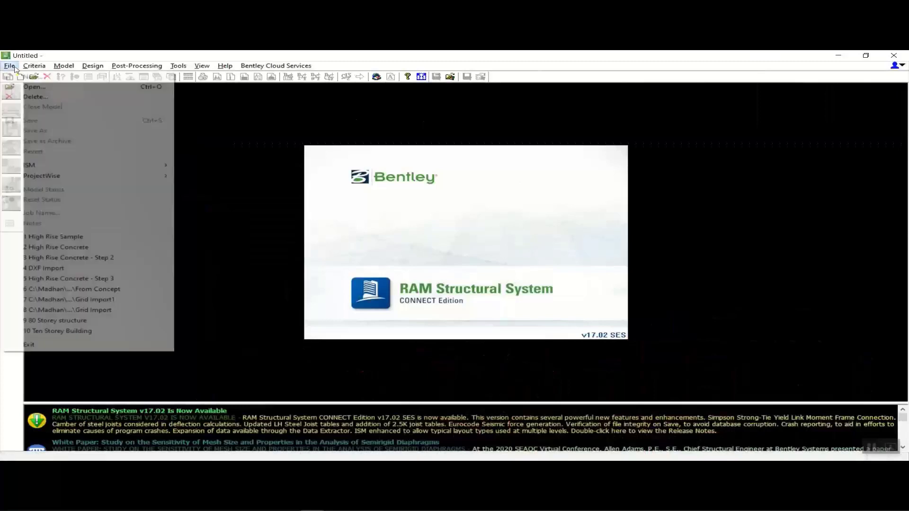
{"action": "left_click", "coordinate": [21, 77]}
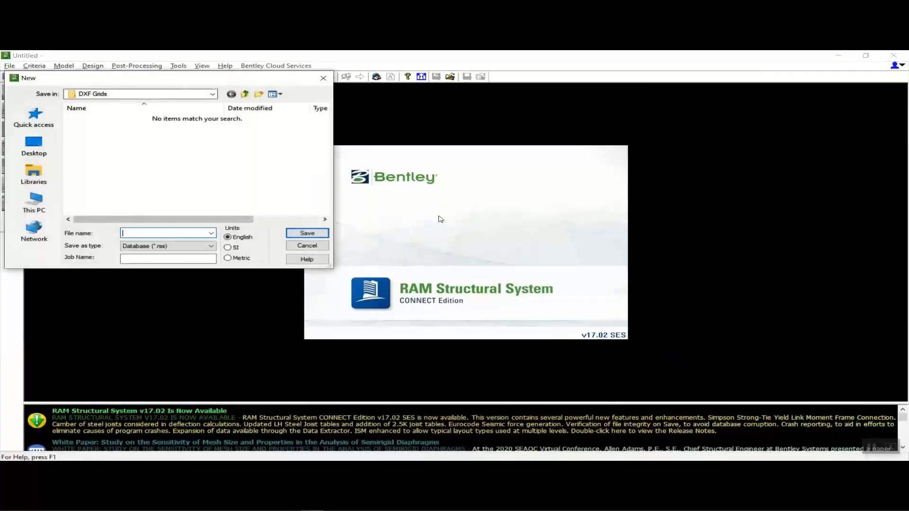
{"action": "type", "text": "High Rise Sample1"}
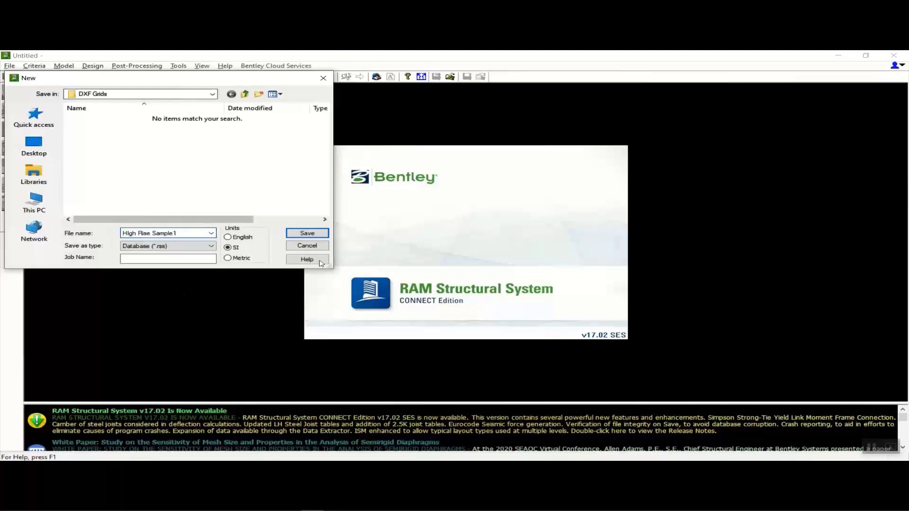
{"action": "left_click", "coordinate": [307, 233]}
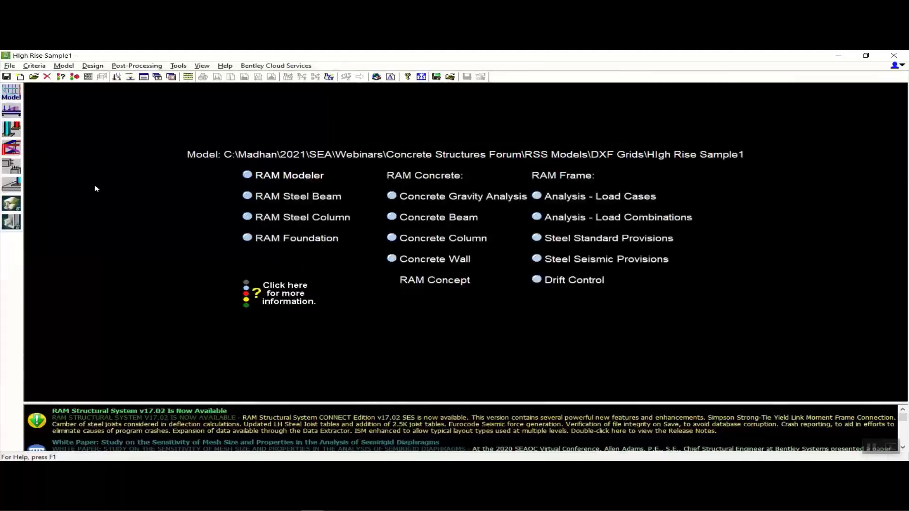
{"action": "left_click", "coordinate": [12, 92]}
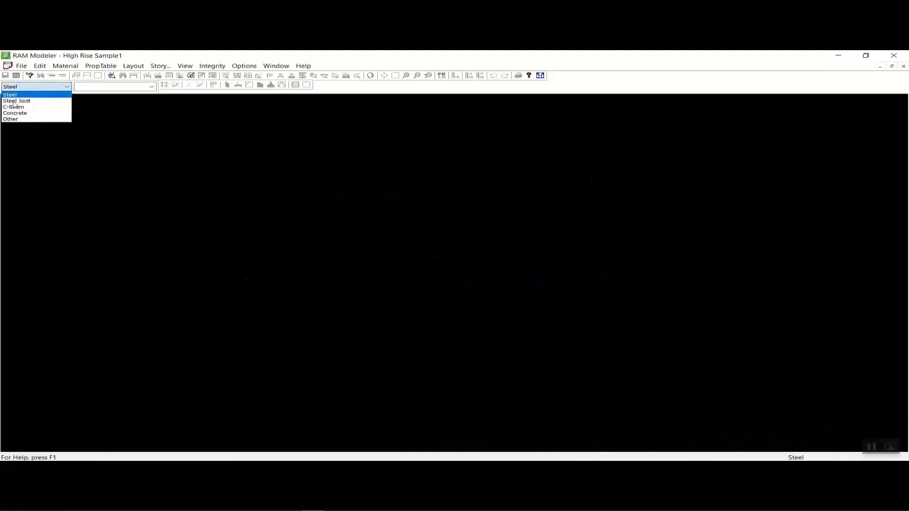
Choose Concrete as the material and add a Typical floor type, opening its plan
{"action": "left_click", "coordinate": [10, 115]}
{"action": "left_click", "coordinate": [127, 67]}
{"action": "mouse_move", "coordinate": [164, 76]}
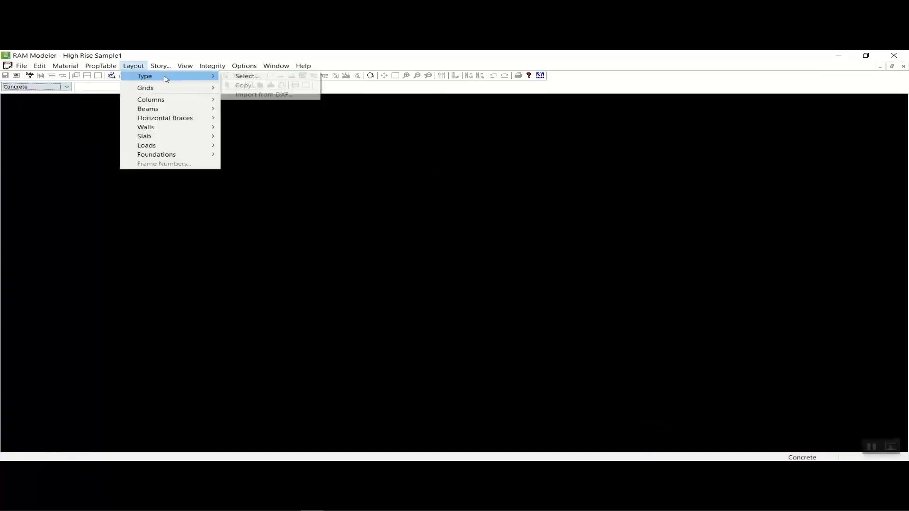
{"action": "left_click", "coordinate": [244, 76]}
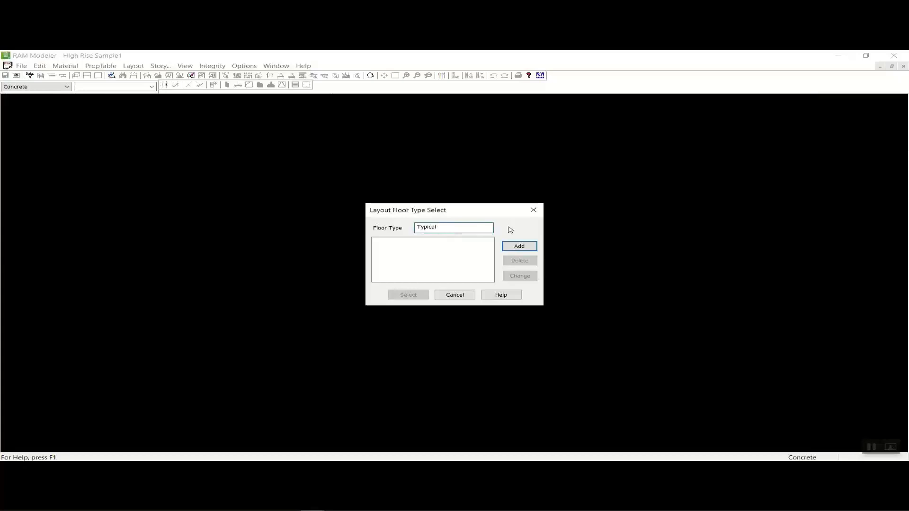
{"action": "left_click", "coordinate": [519, 246]}
{"action": "left_click", "coordinate": [424, 297]}
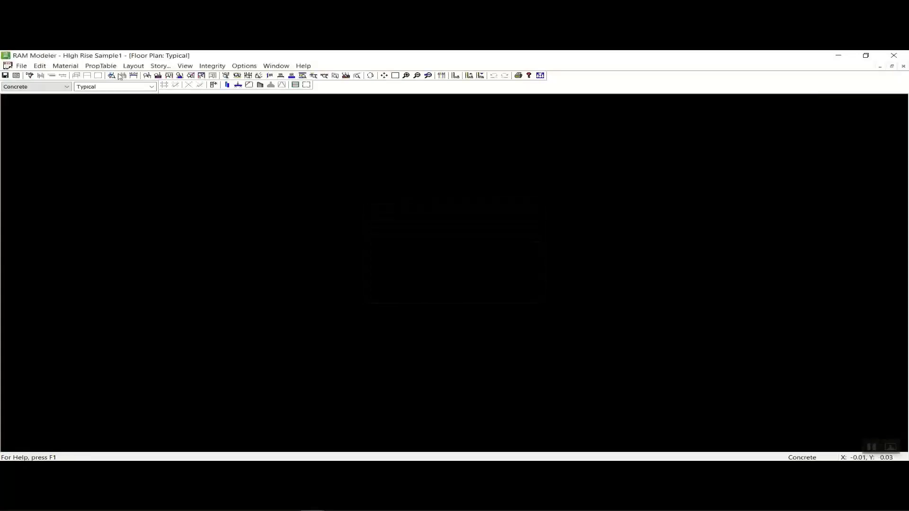
Import the typical floor DXF file from the grid files folder, dismissing the block count warning
{"action": "left_click", "coordinate": [133, 66]}
{"action": "mouse_move", "coordinate": [175, 76]}
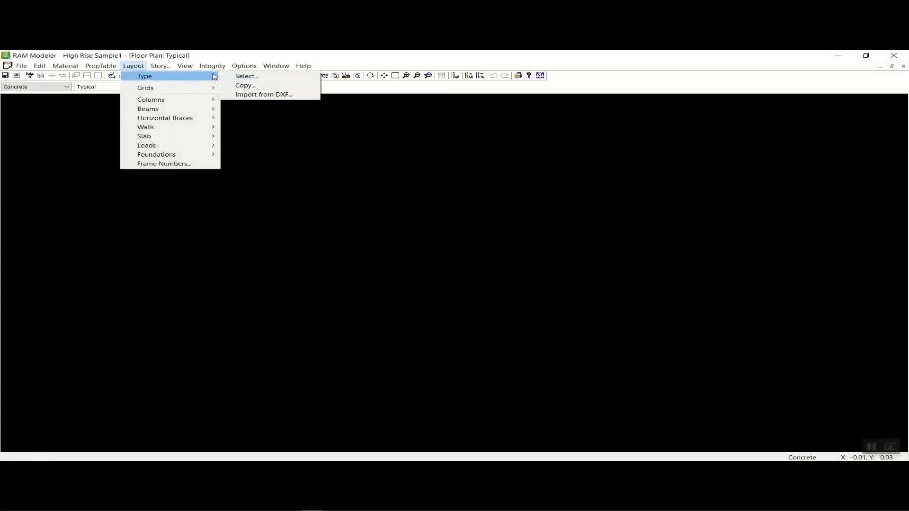
{"action": "left_click", "coordinate": [264, 94]}
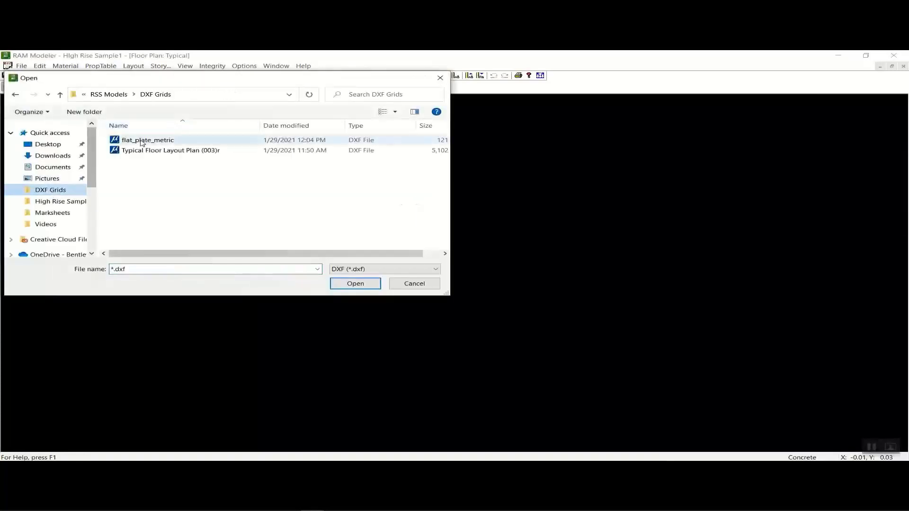
{"action": "left_click", "coordinate": [155, 150]}
{"action": "left_click", "coordinate": [355, 283]}
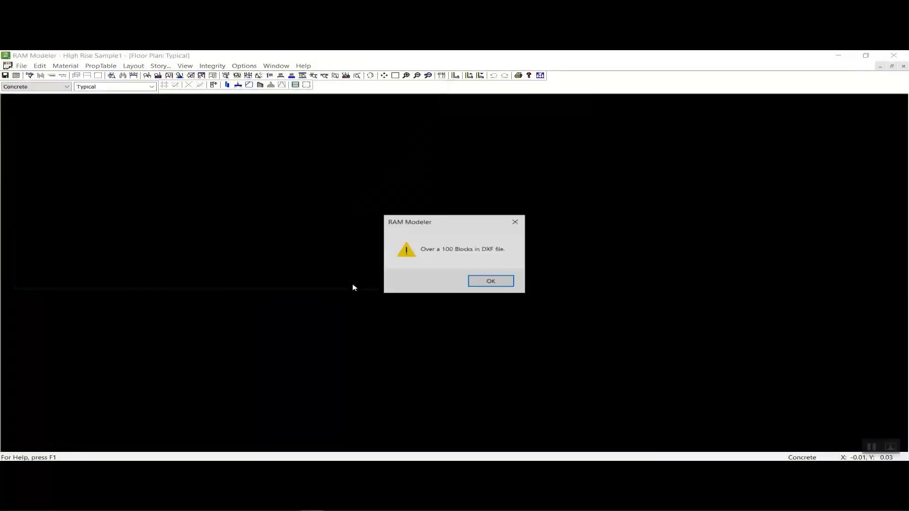
{"action": "left_click", "coordinate": [495, 283]}
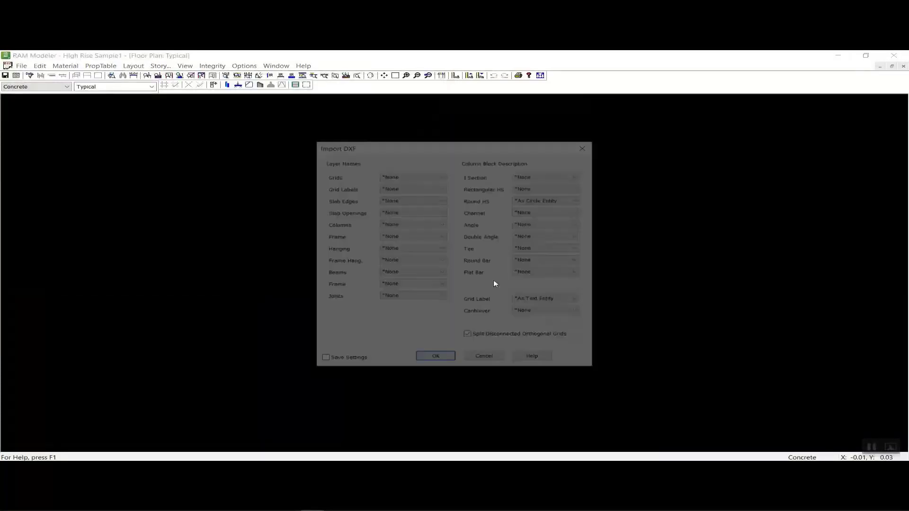
Map grids to layer L-GRID and grid labels to L-GRID-TXT, then confirm the import
{"action": "left_click", "coordinate": [412, 176]}
{"action": "scroll", "coordinate": [401, 252], "scroll_direction": "down", "scroll_amount": 10}
{"action": "scroll", "coordinate": [401, 252], "scroll_direction": "up", "scroll_amount": 3}
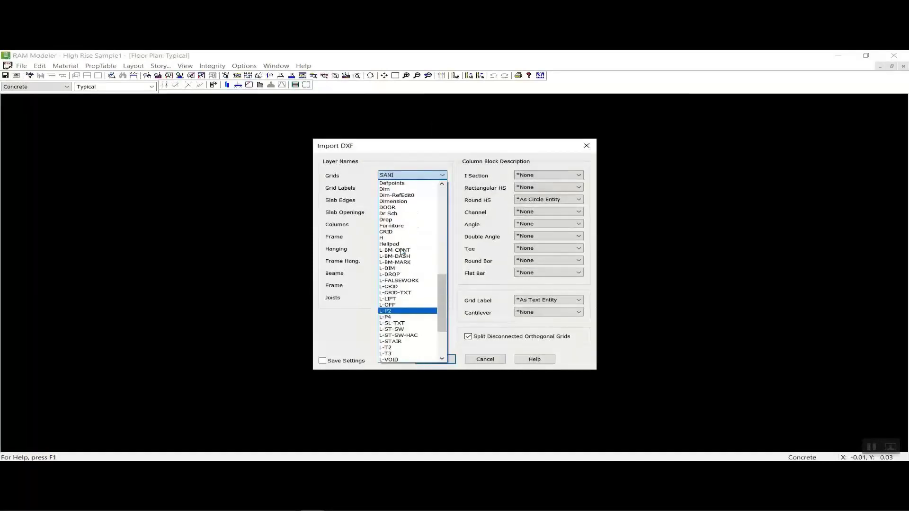
{"action": "left_click", "coordinate": [405, 287]}
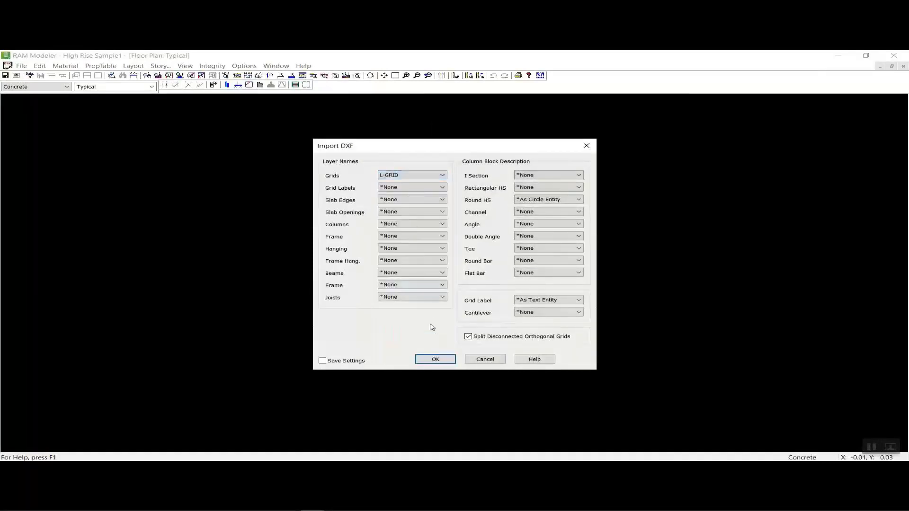
{"action": "left_click", "coordinate": [411, 188]}
{"action": "left_click_drag", "start_coordinate": [442, 220], "coordinate": [440, 306]}
{"action": "left_click", "coordinate": [396, 305]}
{"action": "left_click", "coordinate": [436, 360]}
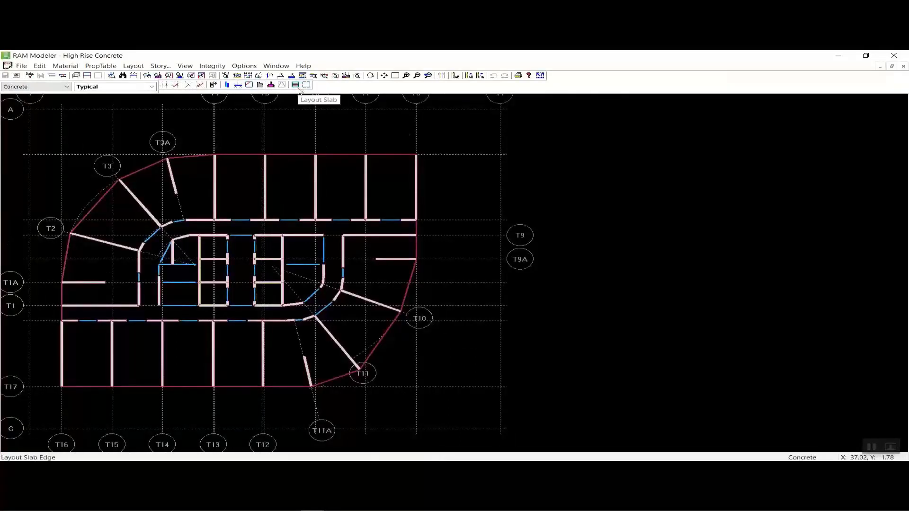
Trace a slab edge with 300 mm overhang around the Typical floor's whole perimeter
{"action": "left_click", "coordinate": [133, 66]}
{"action": "mouse_move", "coordinate": [144, 136]}
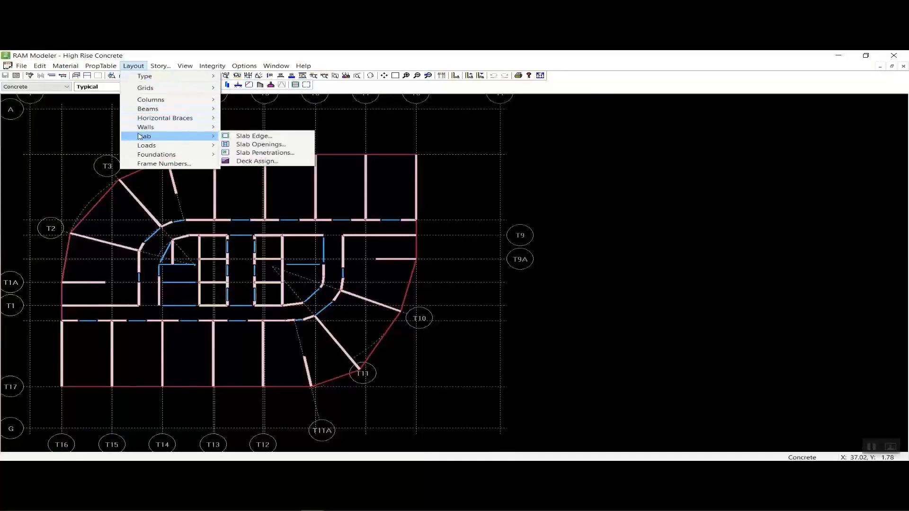
{"action": "left_click", "coordinate": [241, 136]}
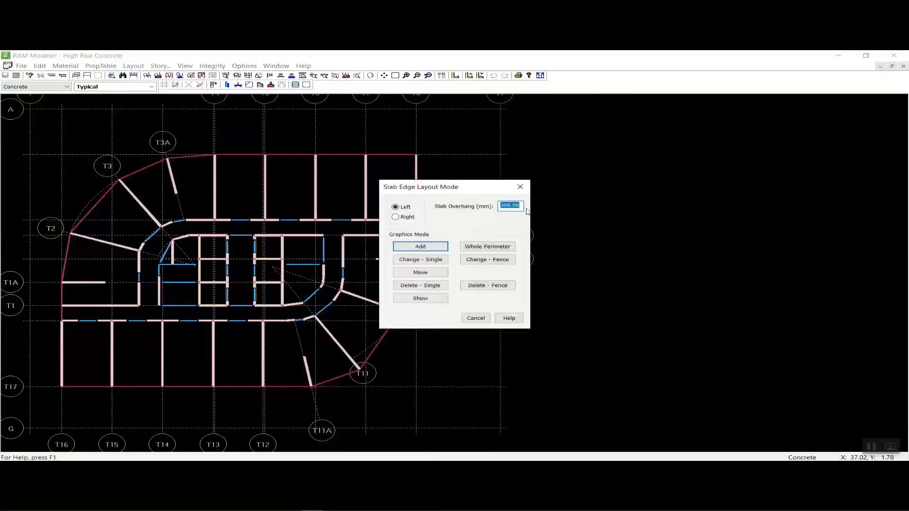
{"action": "left_click", "coordinate": [488, 246]}
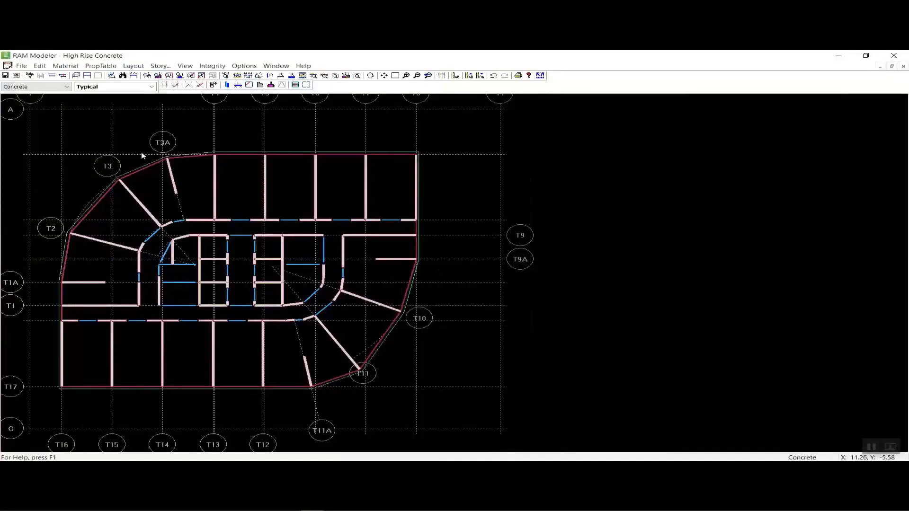
{"action": "left_click", "coordinate": [133, 66]}
Set a 150 mm overhang and cut slab openings in the top, middle and bottom bays of both core shafts
{"action": "mouse_move", "coordinate": [146, 137]}
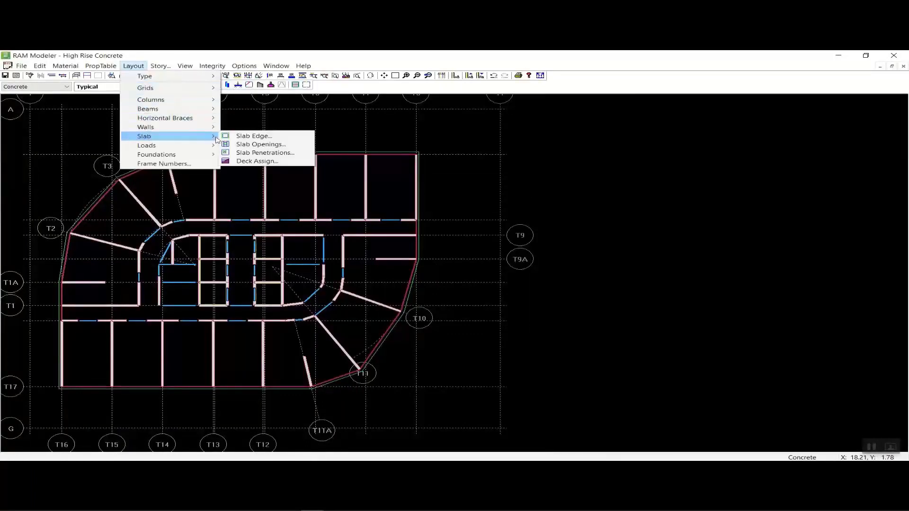
{"action": "left_click", "coordinate": [246, 144]}
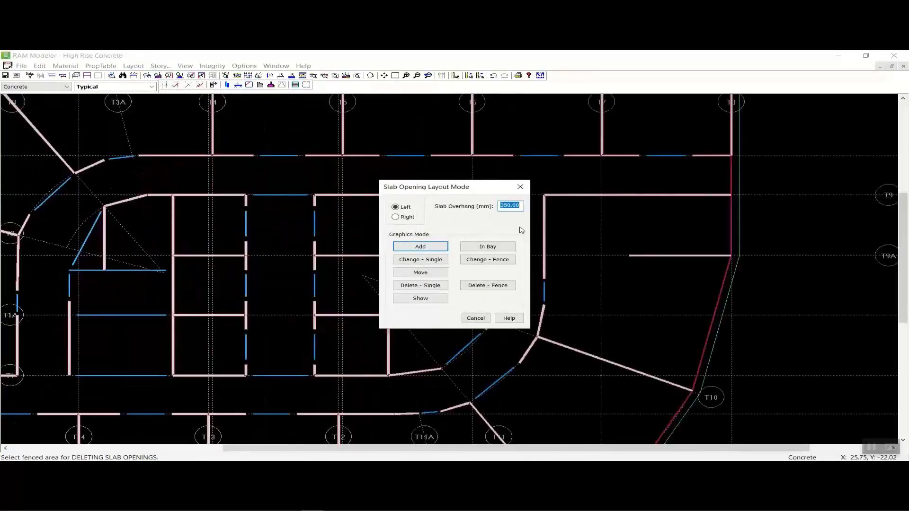
{"action": "type", "text": "150"}
{"action": "left_click", "coordinate": [494, 247]}
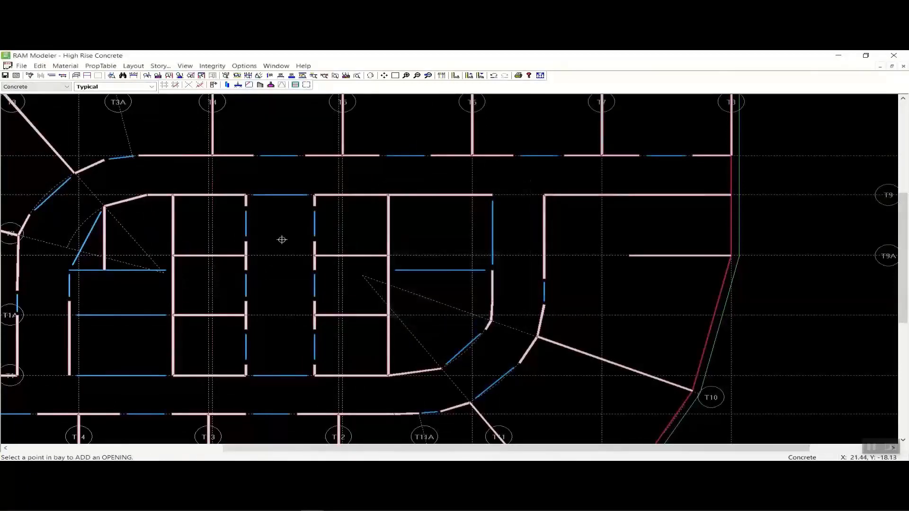
{"action": "left_click", "coordinate": [206, 232]}
{"action": "left_click", "coordinate": [230, 279]}
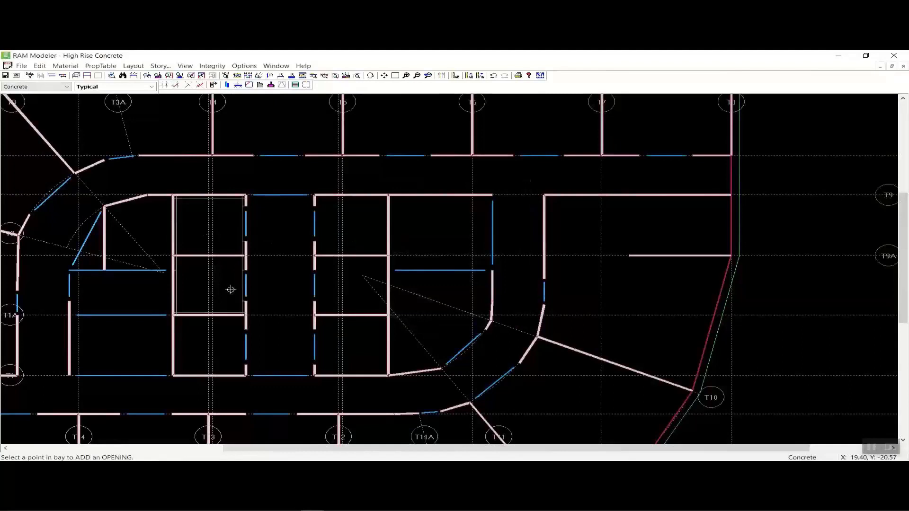
{"action": "left_click", "coordinate": [231, 344]}
{"action": "left_click", "coordinate": [365, 232]}
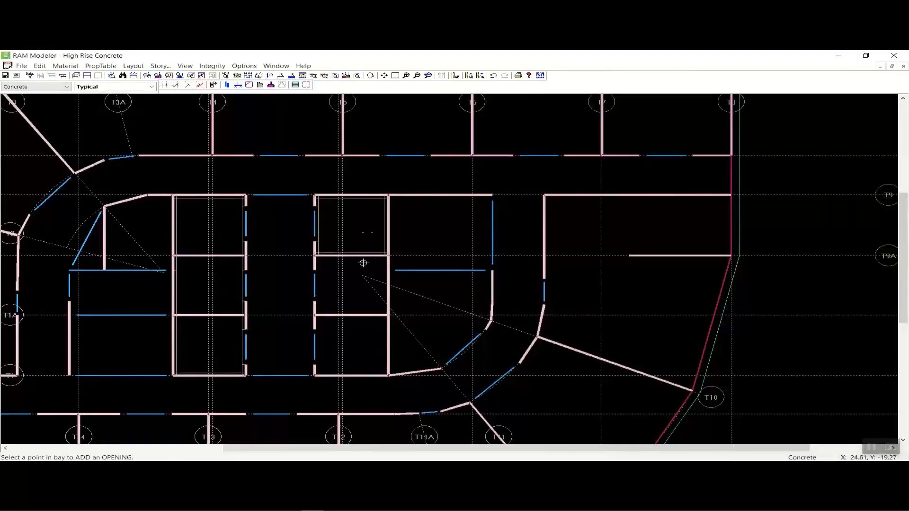
{"action": "left_click", "coordinate": [356, 289]}
{"action": "left_click", "coordinate": [363, 347]}
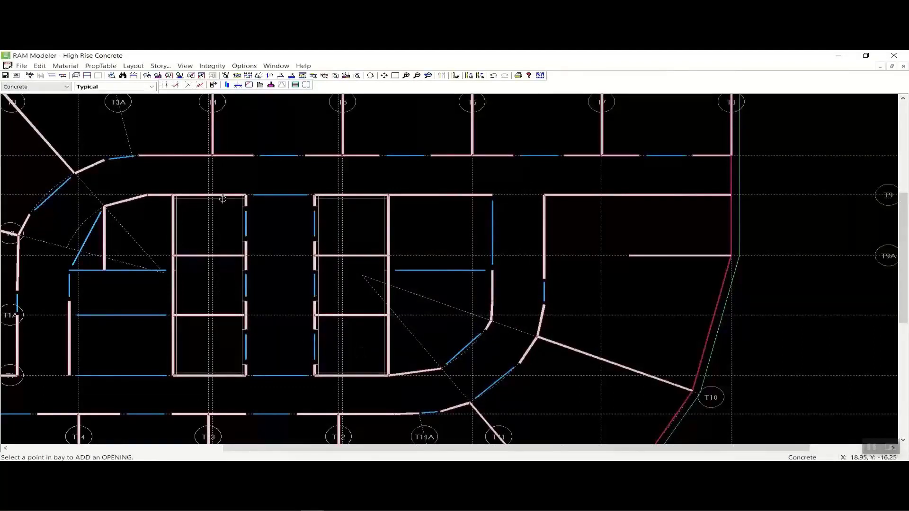
{"action": "right_click", "coordinate": [318, 247]}
{"action": "left_click", "coordinate": [471, 317]}
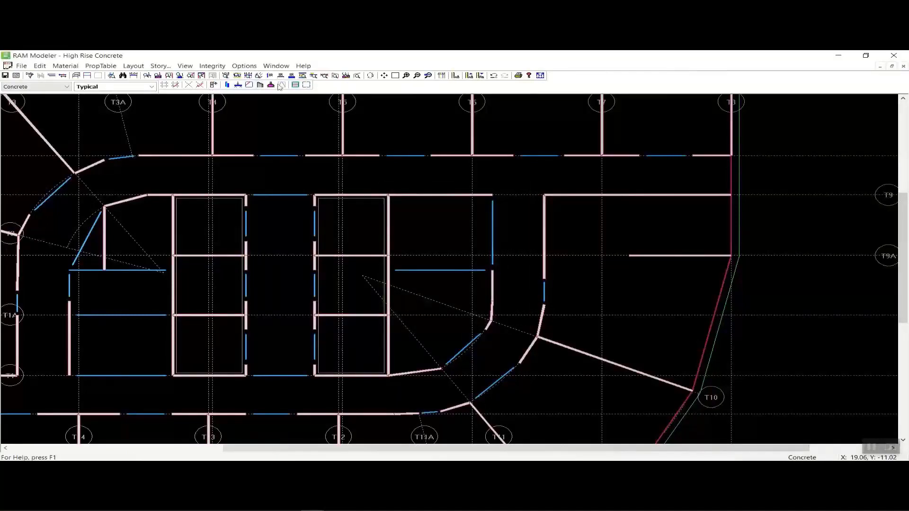
Assign the 'slab' deck property (200 mm concrete) to the whole Typical floor
{"action": "left_click", "coordinate": [133, 66]}
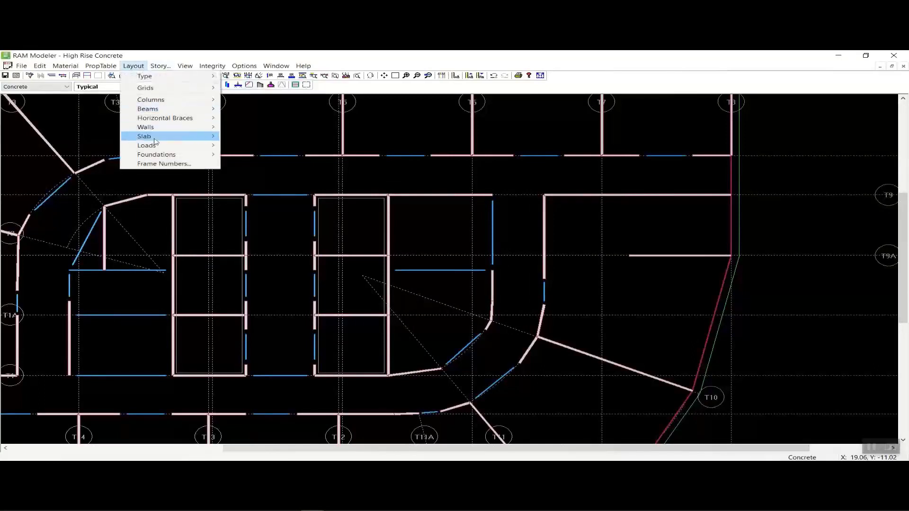
{"action": "mouse_move", "coordinate": [156, 138]}
{"action": "left_click", "coordinate": [257, 161]}
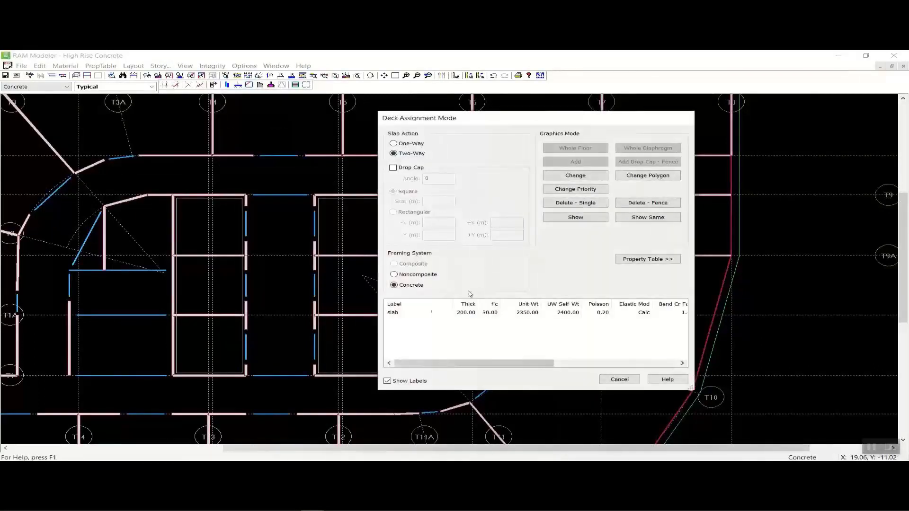
{"action": "left_click", "coordinate": [414, 313]}
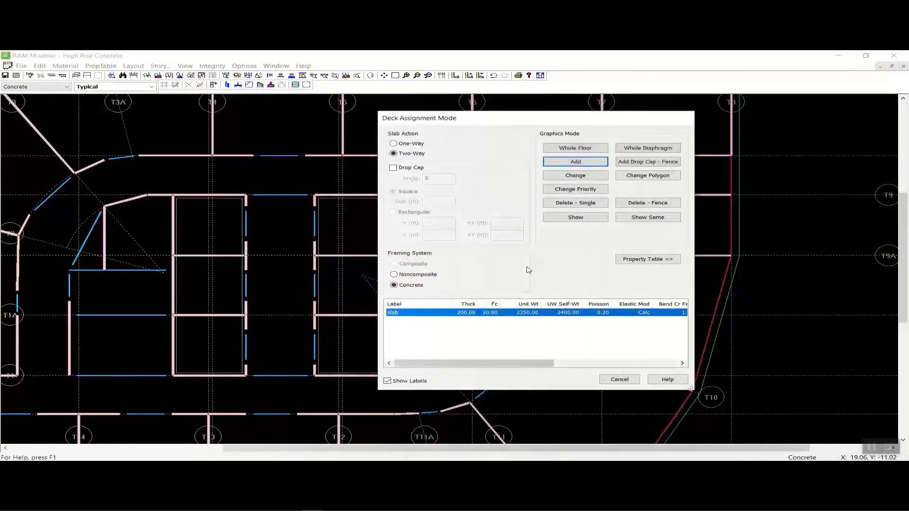
{"action": "left_click", "coordinate": [582, 150]}
{"action": "scroll", "coordinate": [583, 153], "scroll_direction": "down", "scroll_amount": 3}
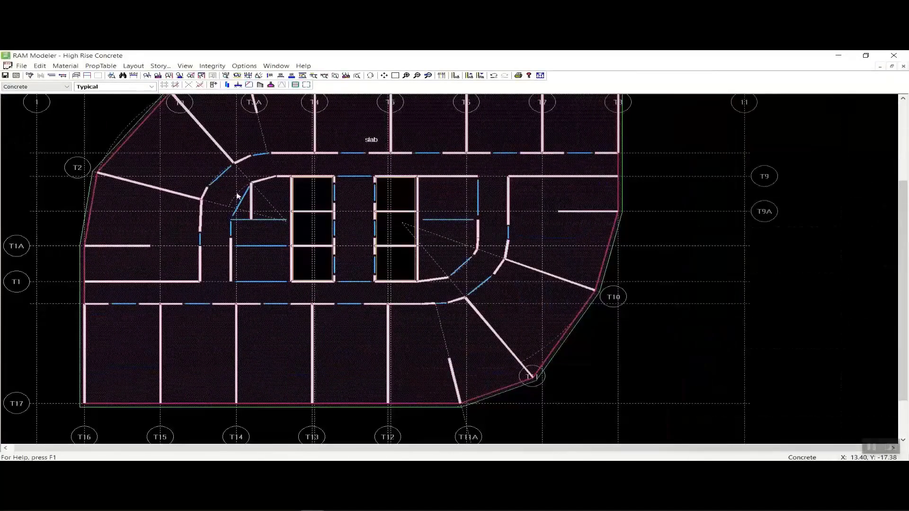
{"action": "left_click", "coordinate": [77, 76]}
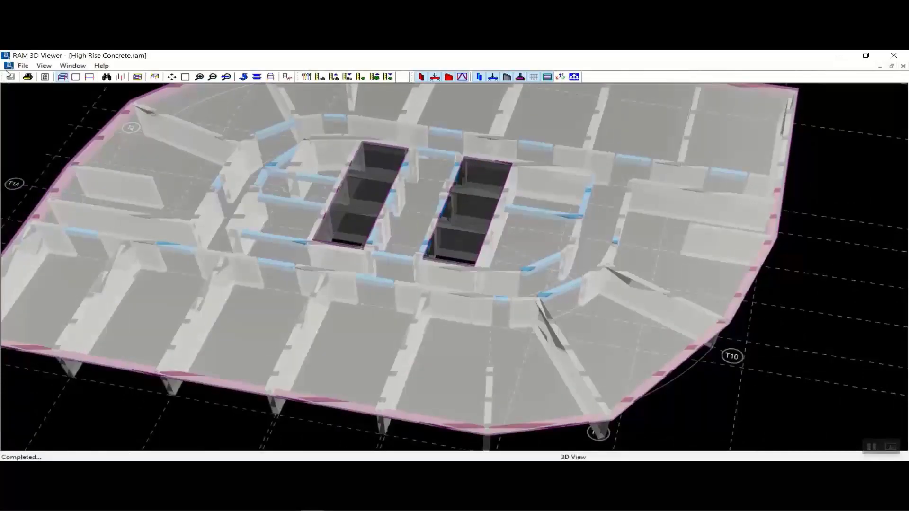
Exit RAM 3D Viewer after reviewing the slabs and walls
{"action": "left_click", "coordinate": [23, 66]}
{"action": "left_click", "coordinate": [29, 152]}
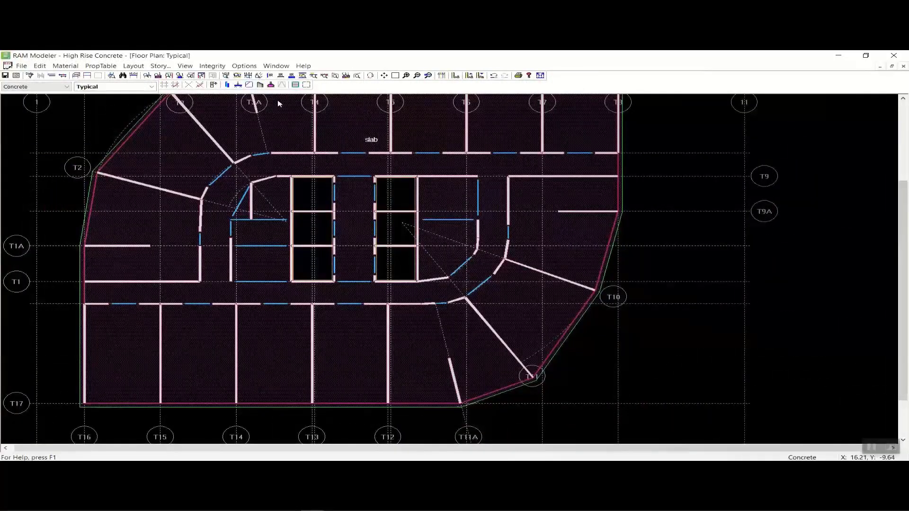
Start the mat foundation geometry with a 1 m edge offset and begin adding its outline
{"action": "left_click", "coordinate": [133, 66]}
{"action": "mouse_move", "coordinate": [156, 154]}
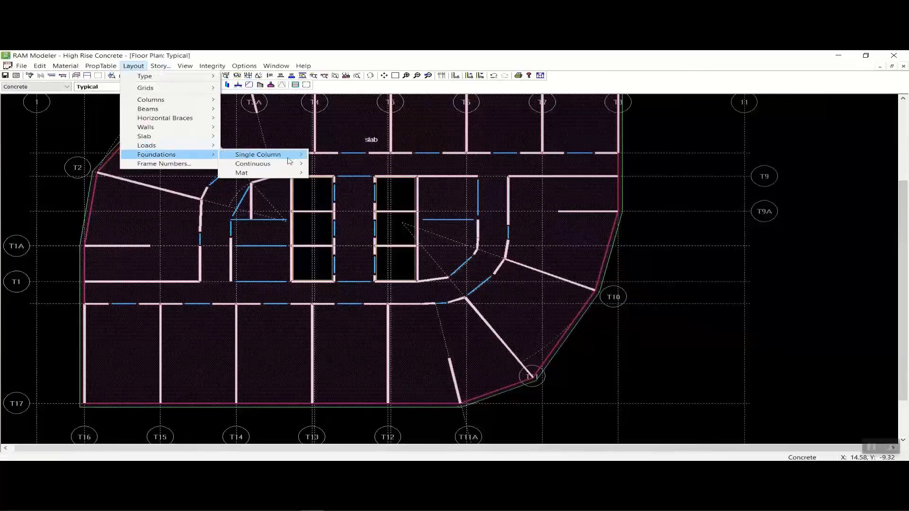
{"action": "mouse_move", "coordinate": [258, 173]}
{"action": "left_click", "coordinate": [313, 175]}
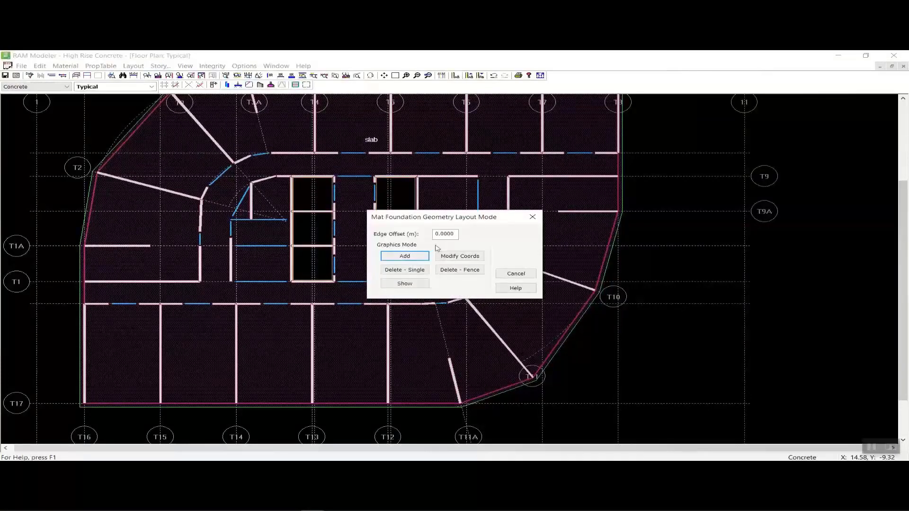
{"action": "left_click_drag", "start_coordinate": [455, 234], "coordinate": [404, 231]}
{"action": "type", "text": "1.5"}
{"action": "left_click", "coordinate": [408, 259]}
Place the first mat vertices from T17/T16 through T11A, T11 and T10 to T9A
{"action": "scroll", "coordinate": [70, 373], "scroll_direction": "down", "scroll_amount": 3}
{"action": "scroll", "coordinate": [69, 374], "scroll_direction": "up", "scroll_amount": 5}
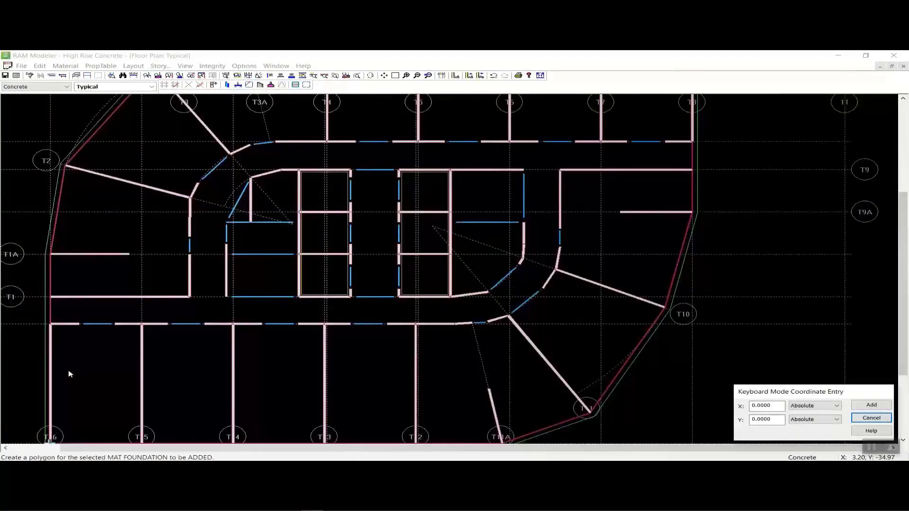
{"action": "scroll", "coordinate": [72, 377], "scroll_direction": "down", "scroll_amount": 1}
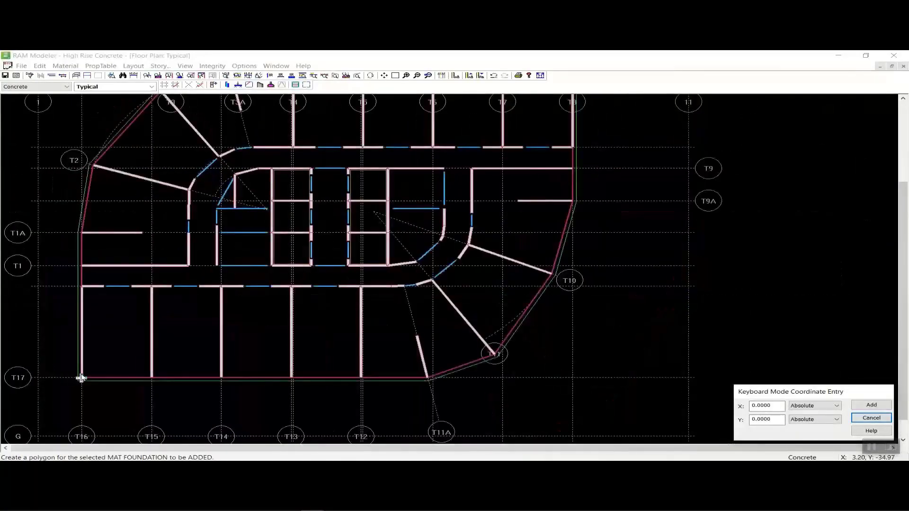
{"action": "left_click", "coordinate": [81, 378]}
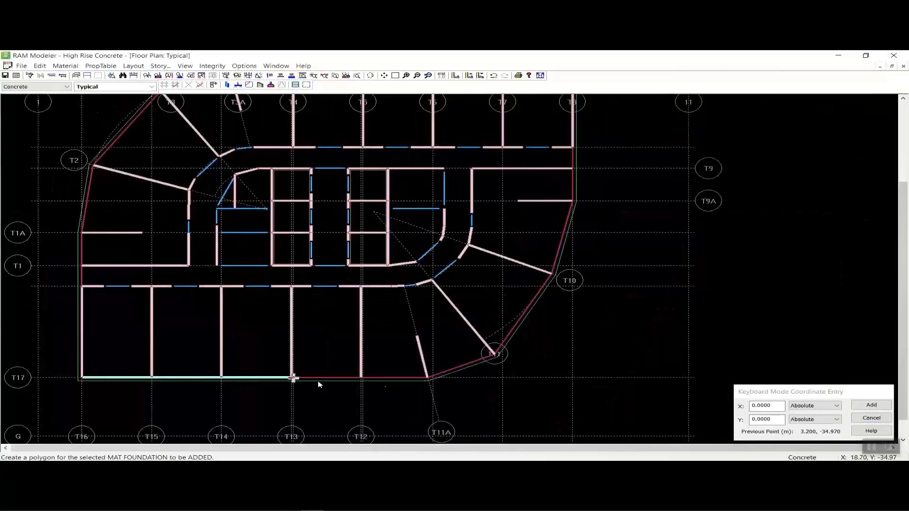
{"action": "left_click", "coordinate": [434, 377]}
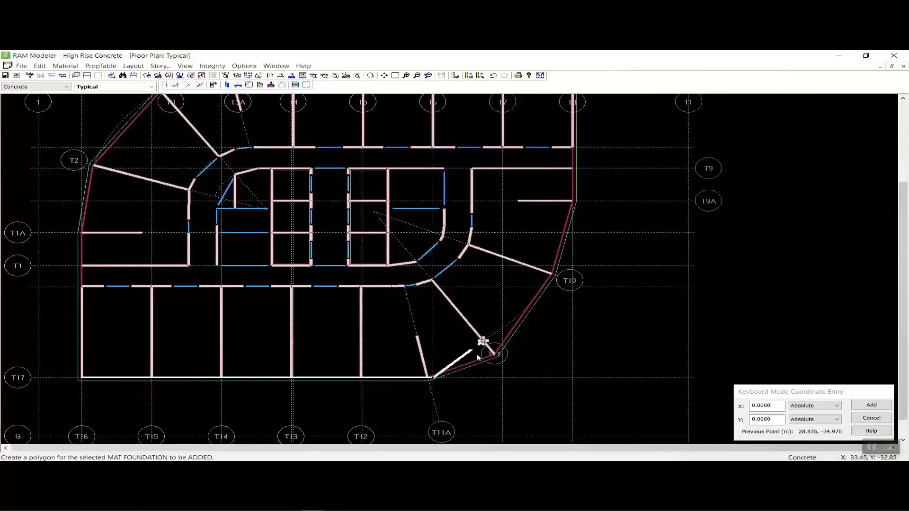
{"action": "left_click", "coordinate": [494, 355]}
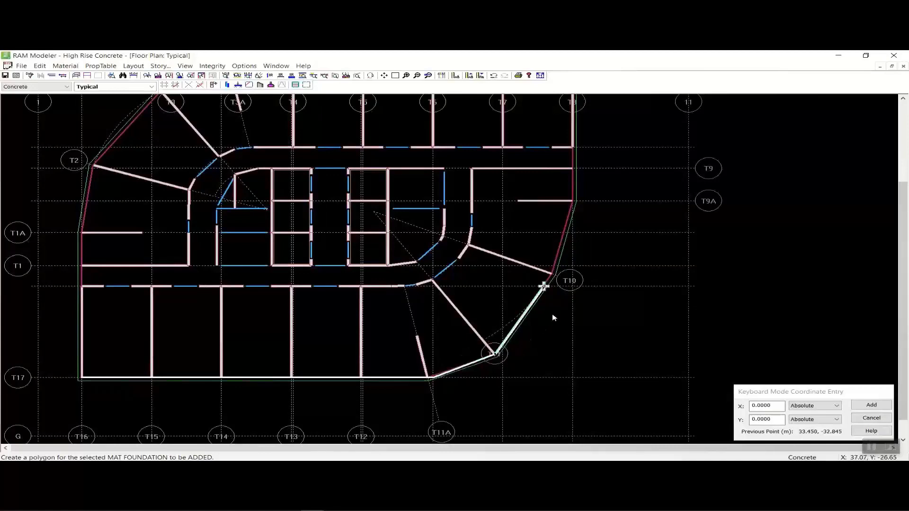
{"action": "left_click", "coordinate": [551, 274]}
{"action": "left_click", "coordinate": [571, 200]}
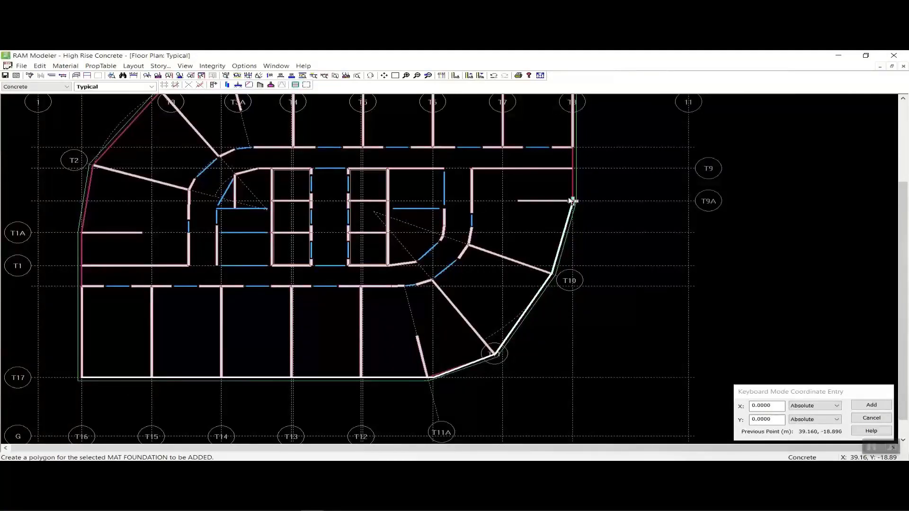
{"action": "left_click", "coordinate": [903, 98]}
{"action": "left_click", "coordinate": [904, 98]}
{"action": "left_click", "coordinate": [905, 98]}
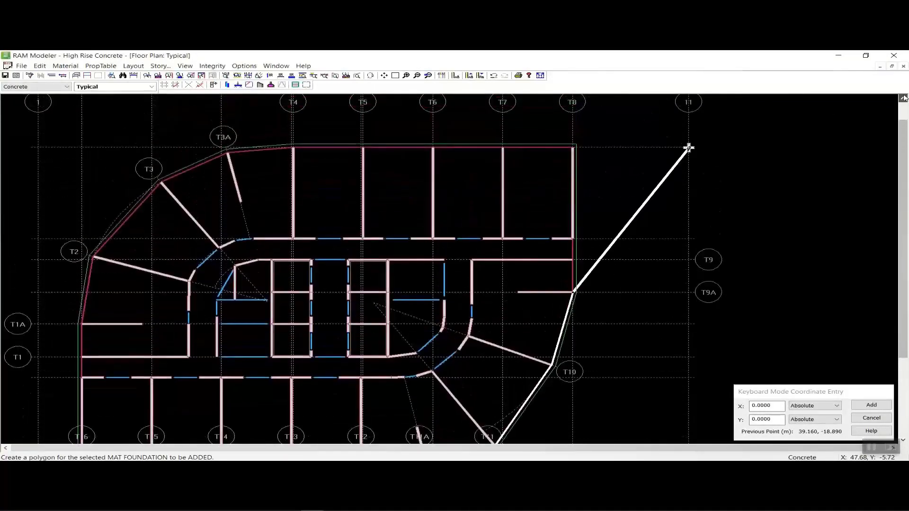
Continue the mat outline through T8, T4, T3A, T3, T2 and T1A, closing it at T17/T16
{"action": "left_click", "coordinate": [572, 156]}
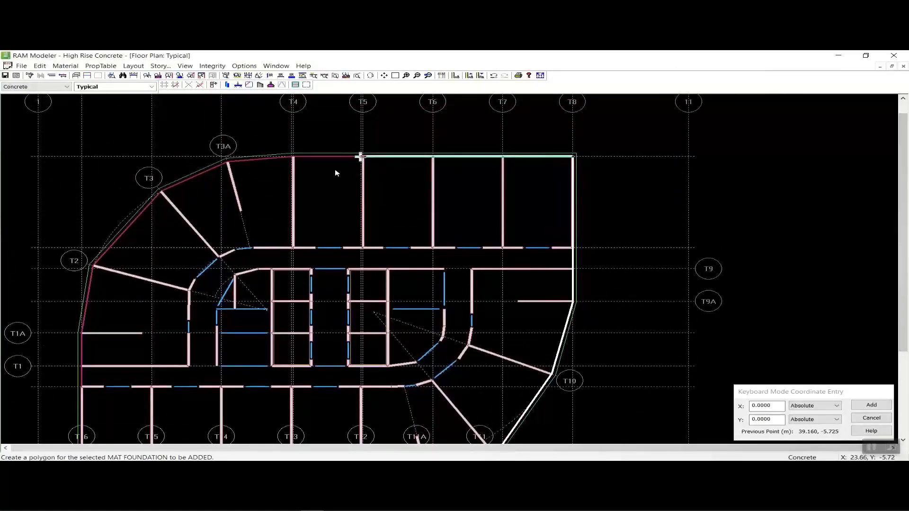
{"action": "left_click", "coordinate": [293, 157]}
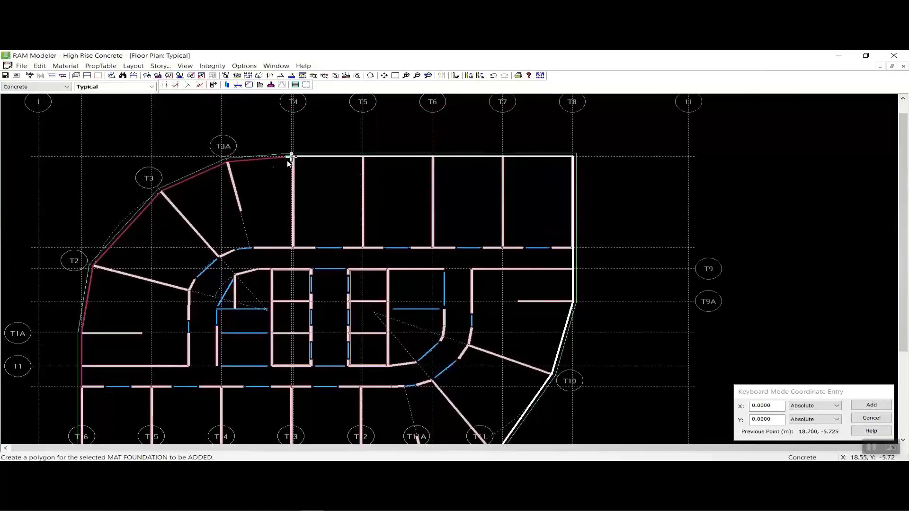
{"action": "left_click", "coordinate": [235, 162]}
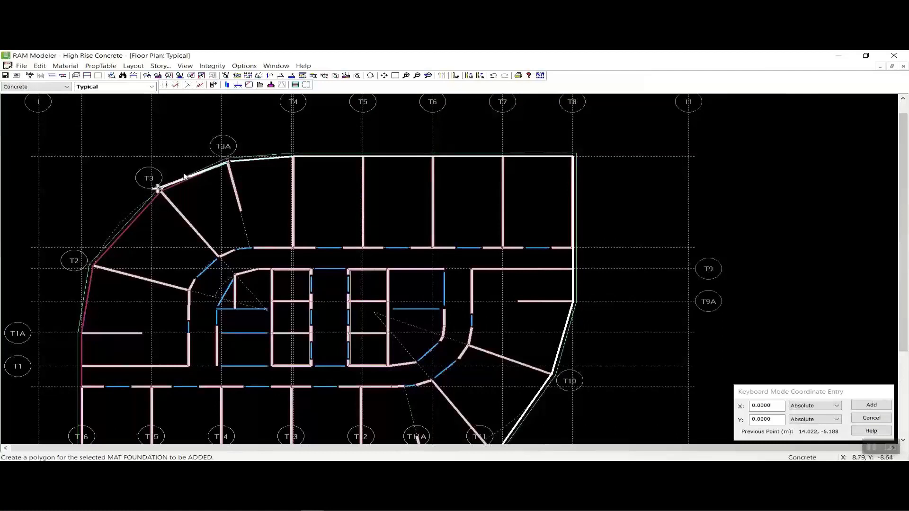
{"action": "left_click", "coordinate": [161, 192]}
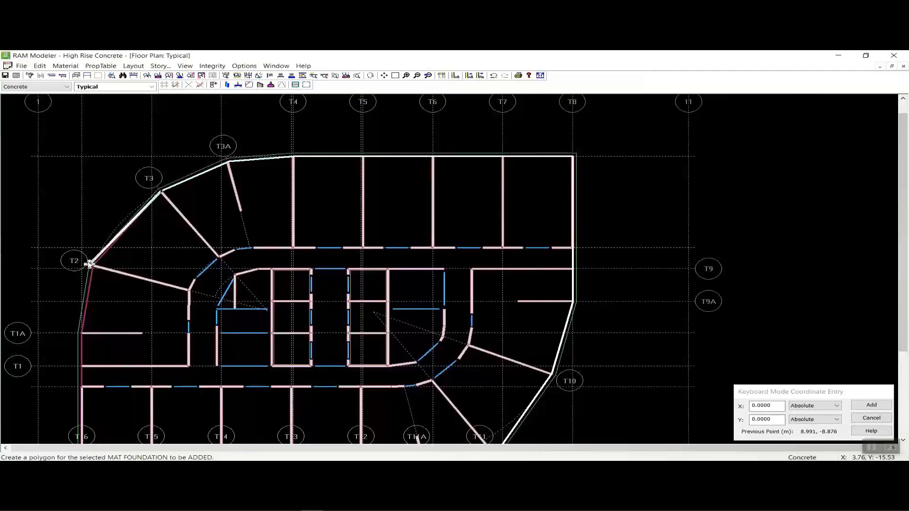
{"action": "left_click", "coordinate": [92, 266]}
{"action": "scroll", "coordinate": [92, 266], "scroll_direction": "down", "scroll_amount": 1}
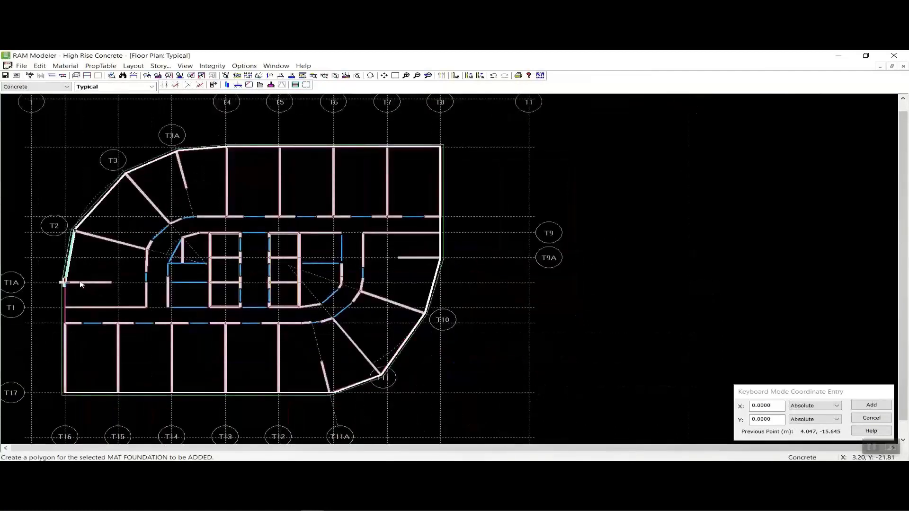
{"action": "left_click", "coordinate": [66, 283]}
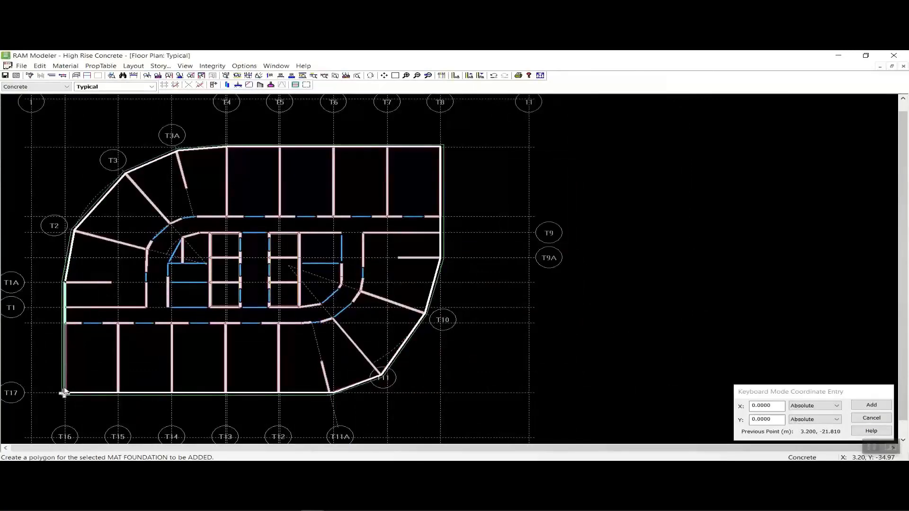
{"action": "scroll", "coordinate": [64, 393], "scroll_direction": "up", "scroll_amount": 1}
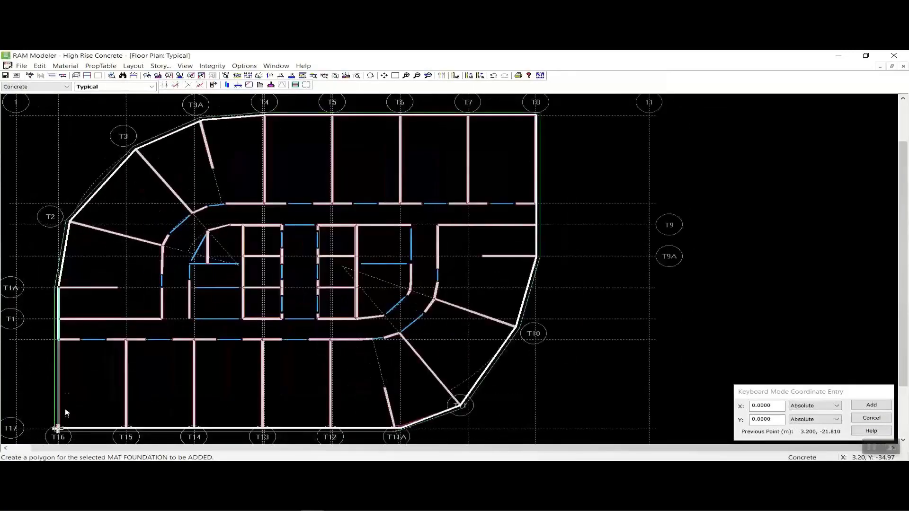
{"action": "left_click", "coordinate": [57, 428]}
{"action": "scroll", "coordinate": [58, 429], "scroll_direction": "down", "scroll_amount": 1}
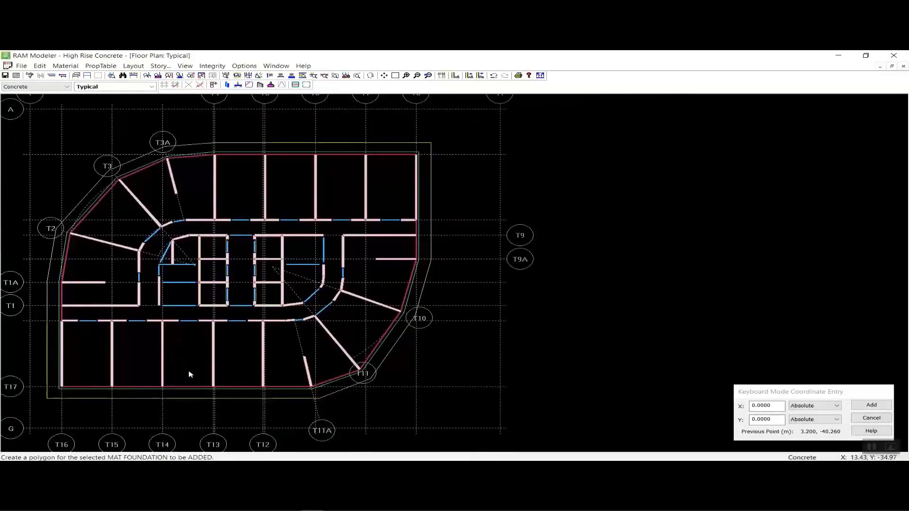
Assign the 2000 mm Mat foundation property to the whole mat
{"action": "left_click", "coordinate": [133, 66]}
{"action": "mouse_move", "coordinate": [156, 154]}
{"action": "mouse_move", "coordinate": [244, 172]}
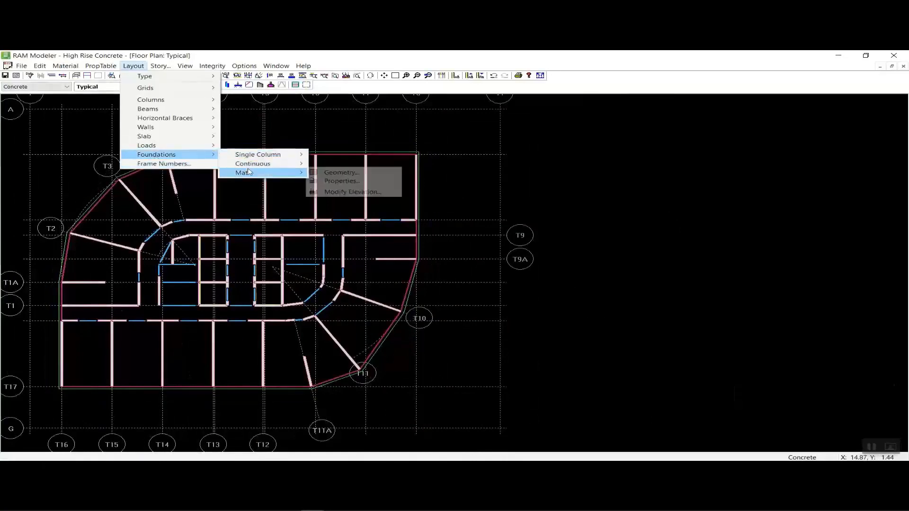
{"action": "left_click", "coordinate": [341, 181]}
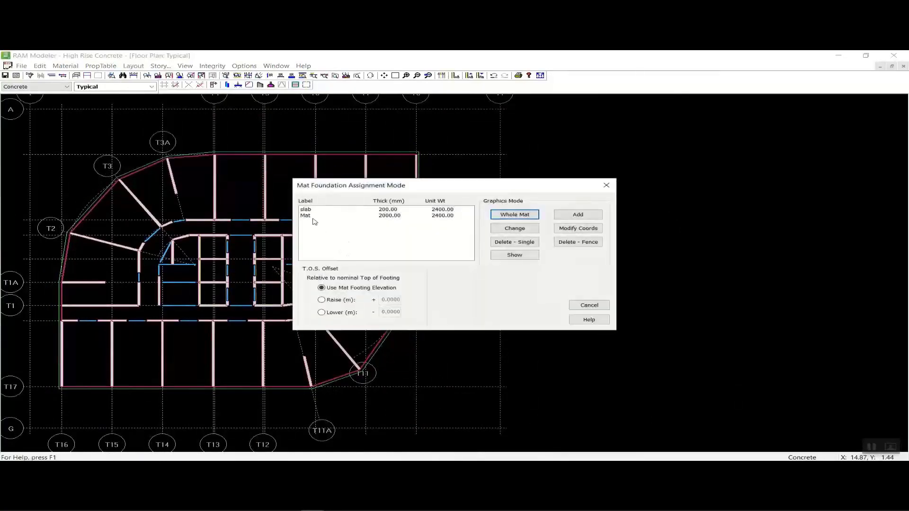
{"action": "left_click", "coordinate": [313, 215]}
{"action": "left_click", "coordinate": [497, 215]}
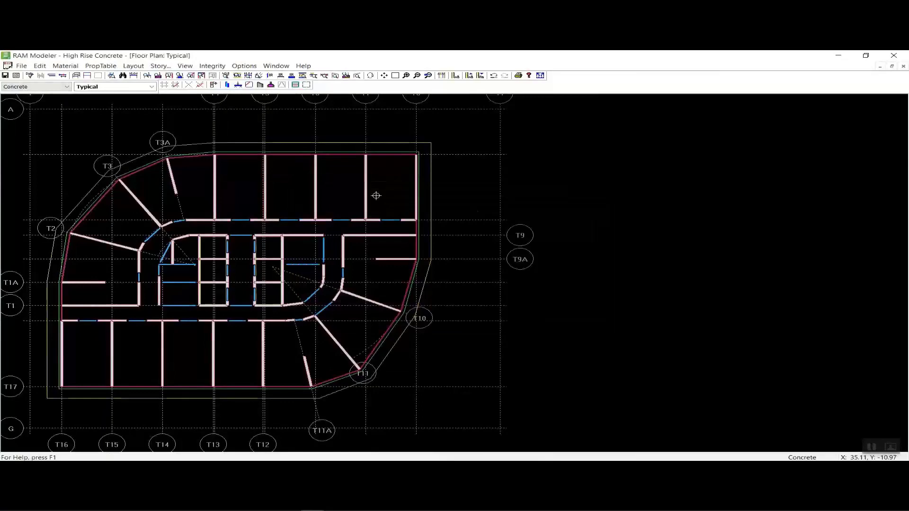
{"action": "left_click", "coordinate": [339, 190]}
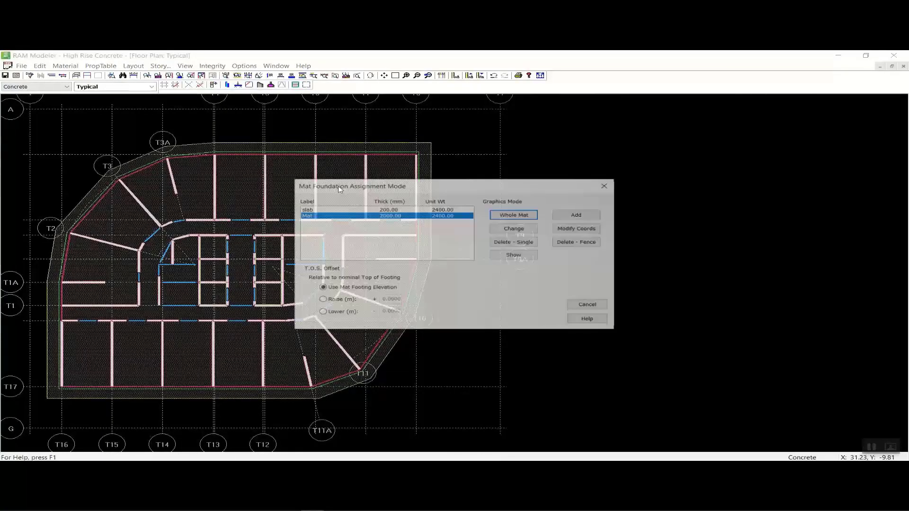
{"action": "left_click", "coordinate": [586, 305]}
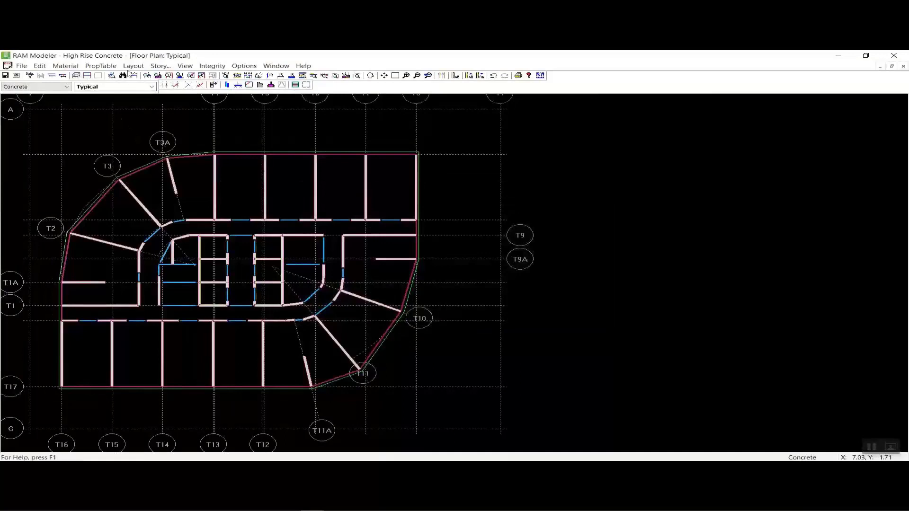
Delete the existing 'ground' story from the story data
{"action": "left_click", "coordinate": [159, 66]}
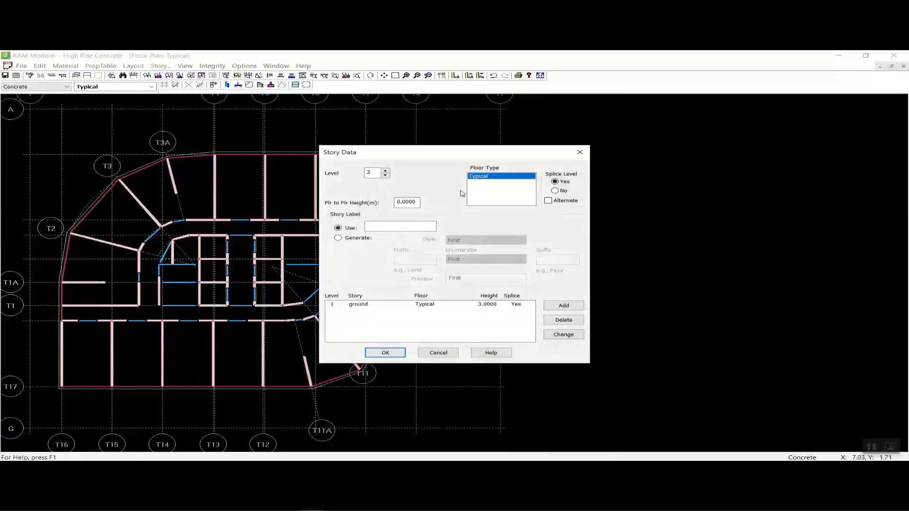
{"action": "left_click", "coordinate": [380, 307]}
{"action": "left_click", "coordinate": [563, 320]}
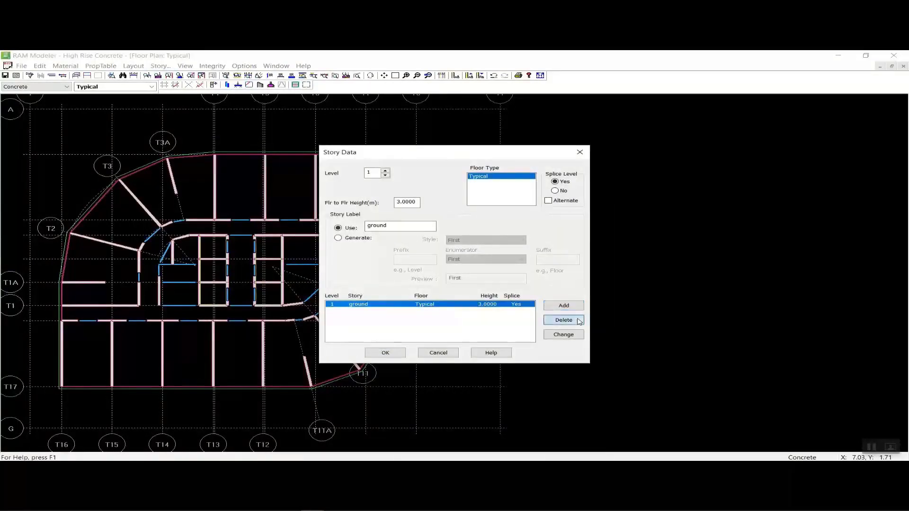
Generate 80 unspliced stories labelled 1st Floor through 80th Floor and confirm the story list
{"action": "left_click", "coordinate": [363, 239]}
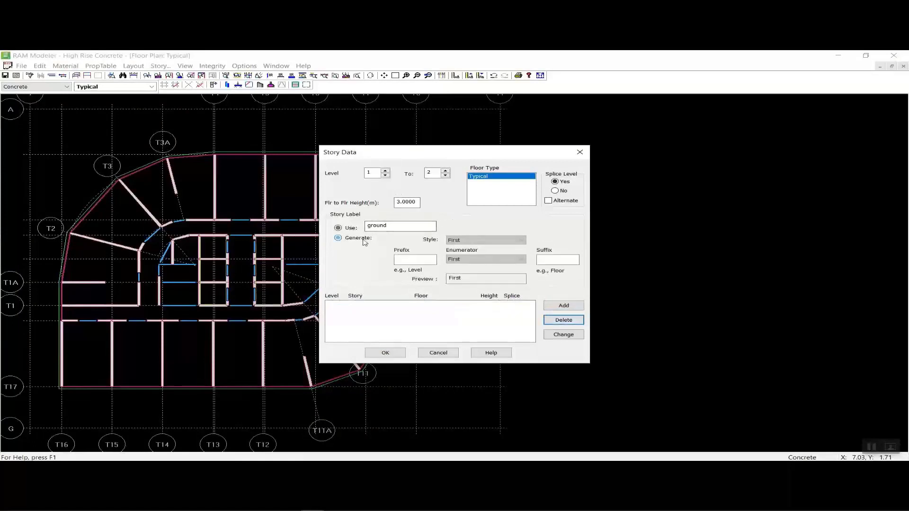
{"action": "double_click", "coordinate": [435, 171]}
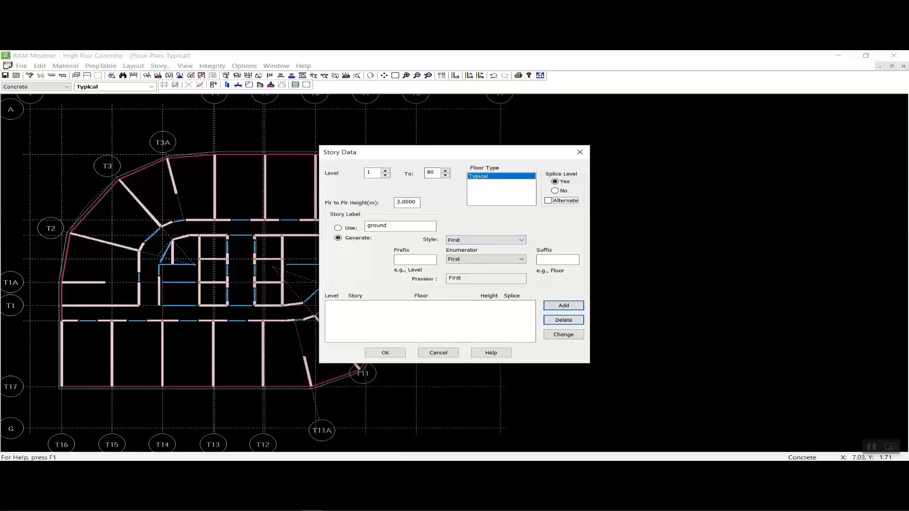
{"action": "left_click", "coordinate": [567, 193]}
{"action": "left_click", "coordinate": [478, 240]}
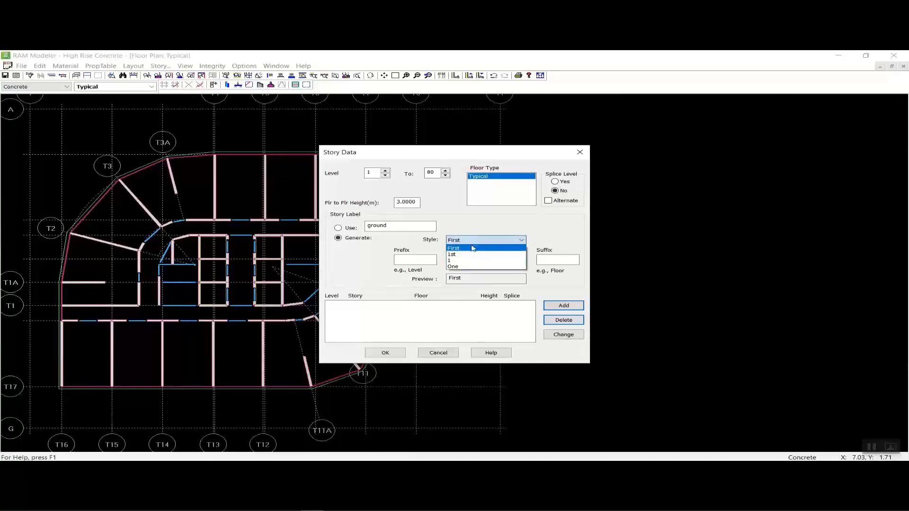
{"action": "left_click", "coordinate": [468, 257]}
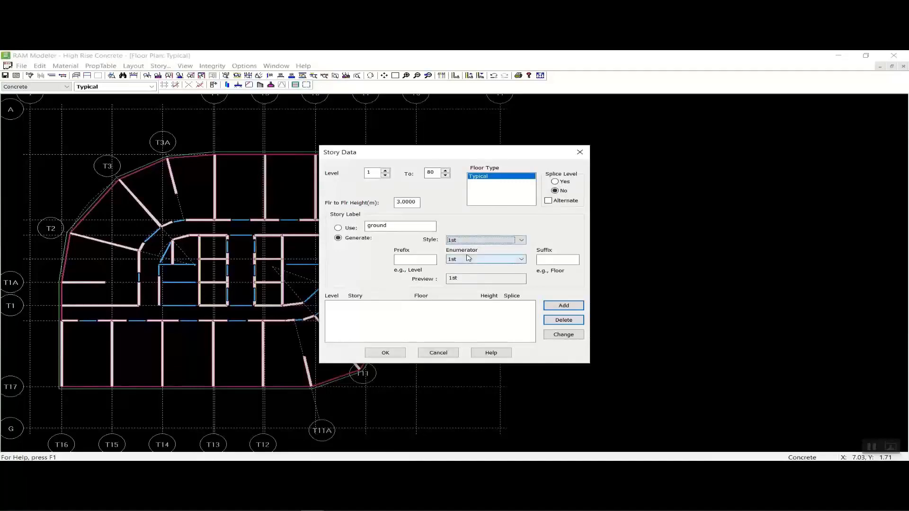
{"action": "left_click", "coordinate": [548, 260]}
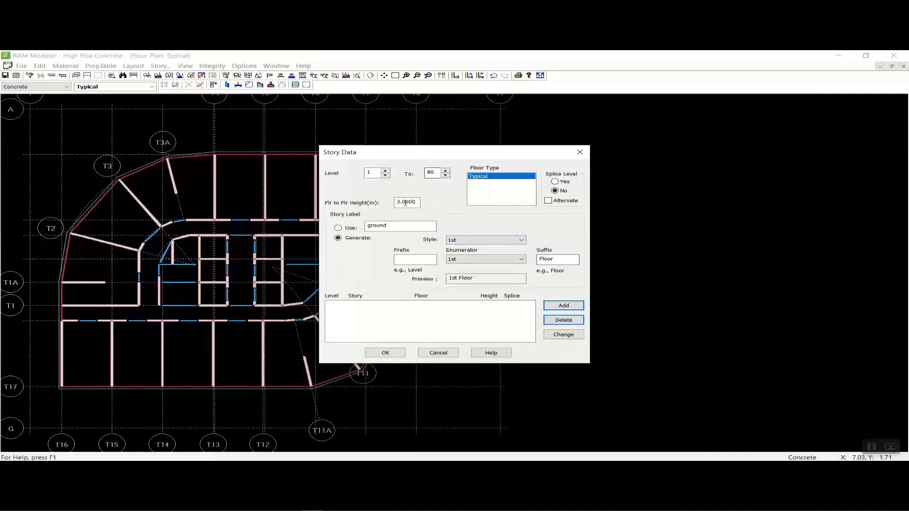
{"action": "left_click", "coordinate": [566, 307]}
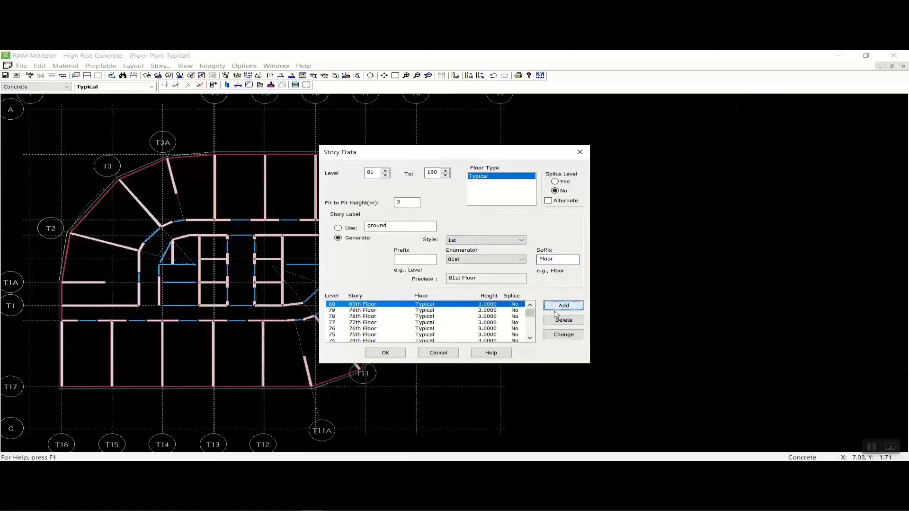
{"action": "left_click_drag", "start_coordinate": [530, 313], "coordinate": [530, 337]}
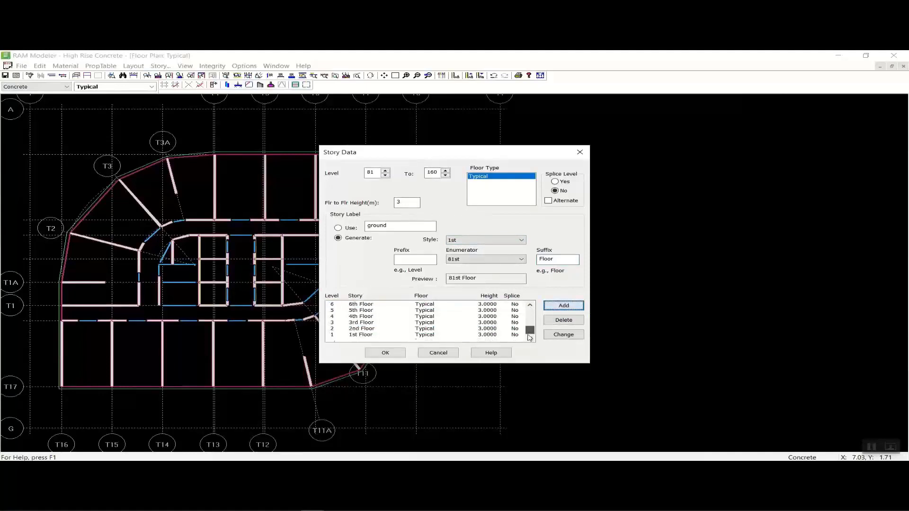
{"action": "left_click", "coordinate": [386, 353]}
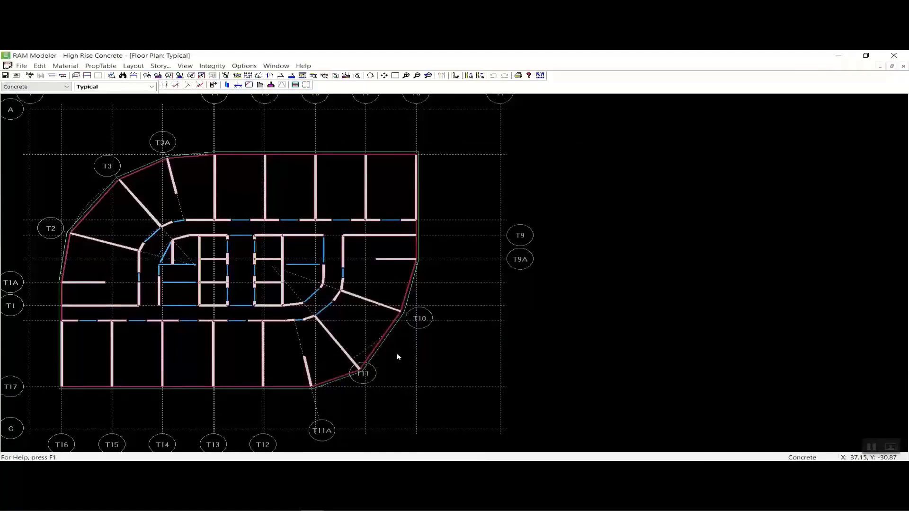
{"action": "left_click", "coordinate": [76, 77]}
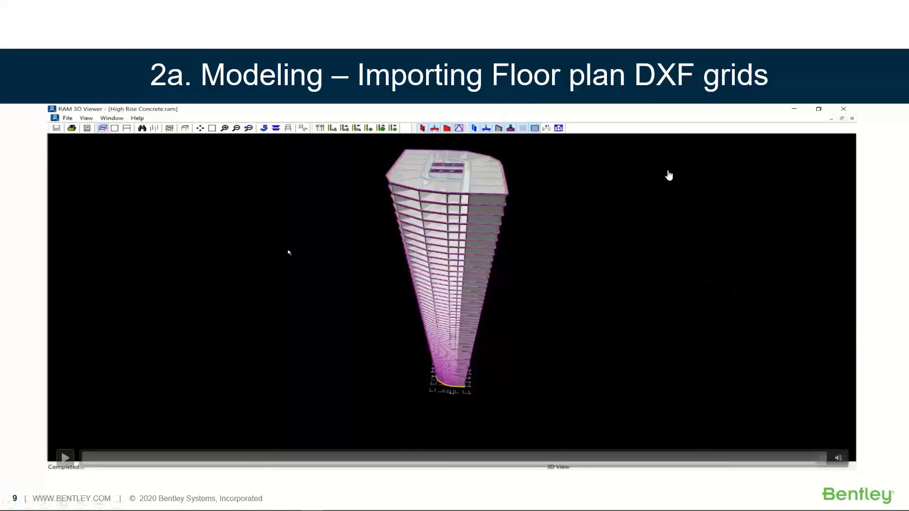
Advance to slide 10 and play its embedded RAM Concept import demo video
{"action": "key", "text": "Right"}
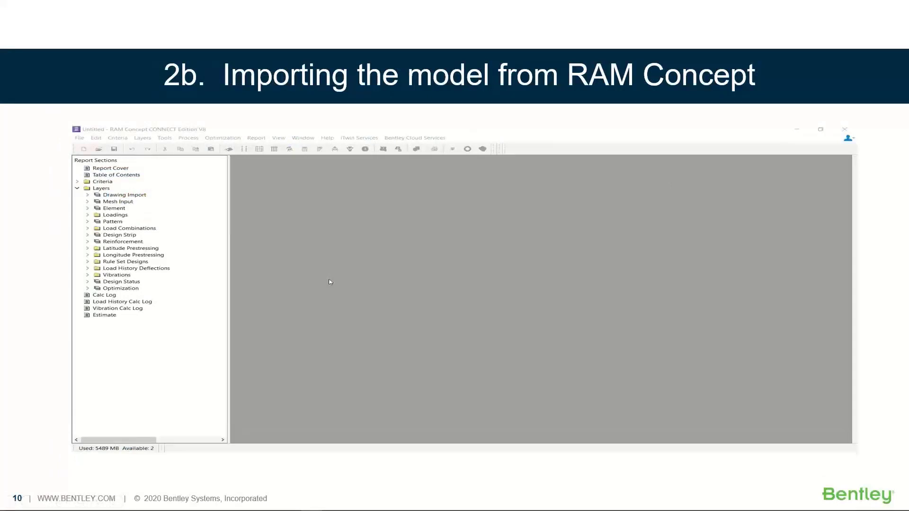
{"action": "left_click", "coordinate": [676, 213]}
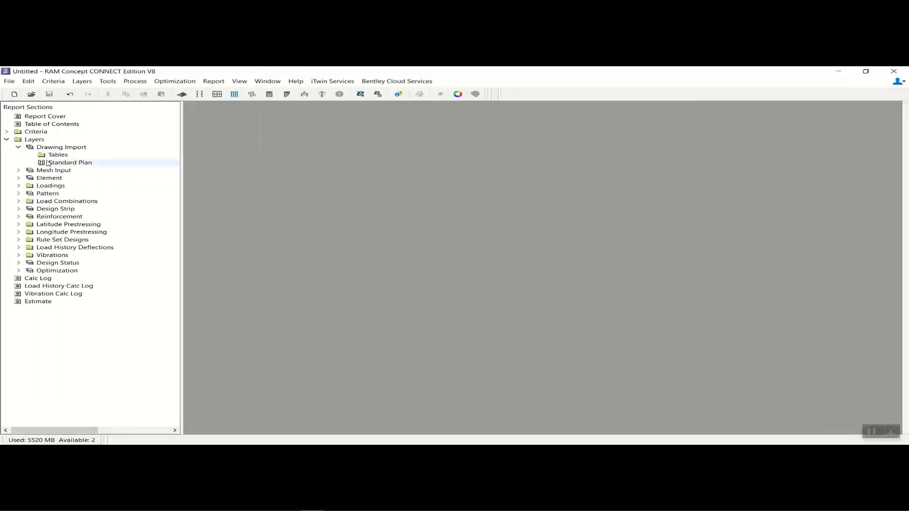
Add a 9 dimension between the left and right interior columns on the imported plan
{"action": "scroll", "coordinate": [544, 266], "scroll_direction": "up", "scroll_amount": 2}
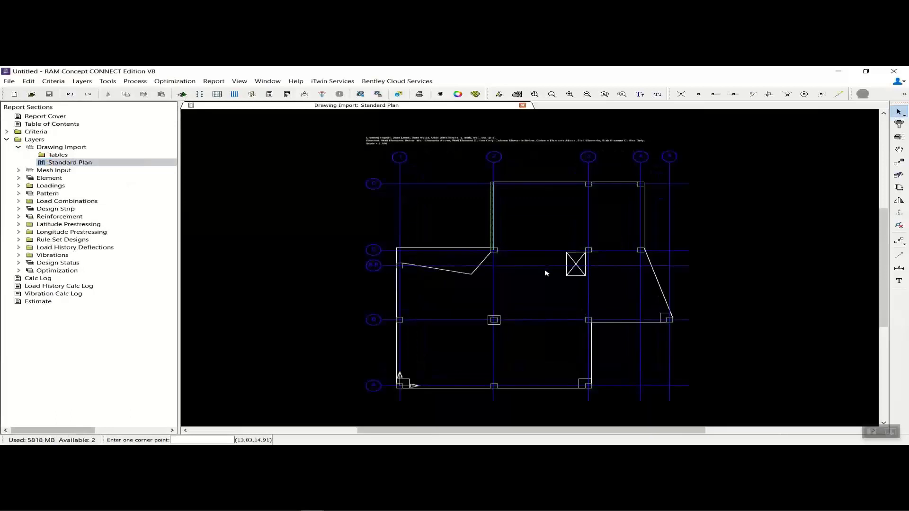
{"action": "middle_click_drag", "start_coordinate": [544, 271], "coordinate": [485, 256]}
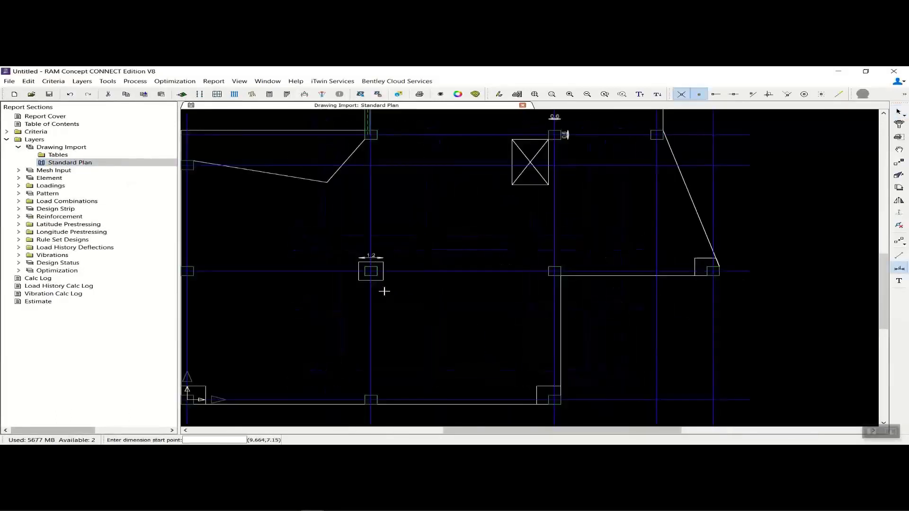
{"action": "scroll", "coordinate": [369, 263], "scroll_direction": "up", "scroll_amount": 1}
{"action": "left_click", "coordinate": [368, 264]}
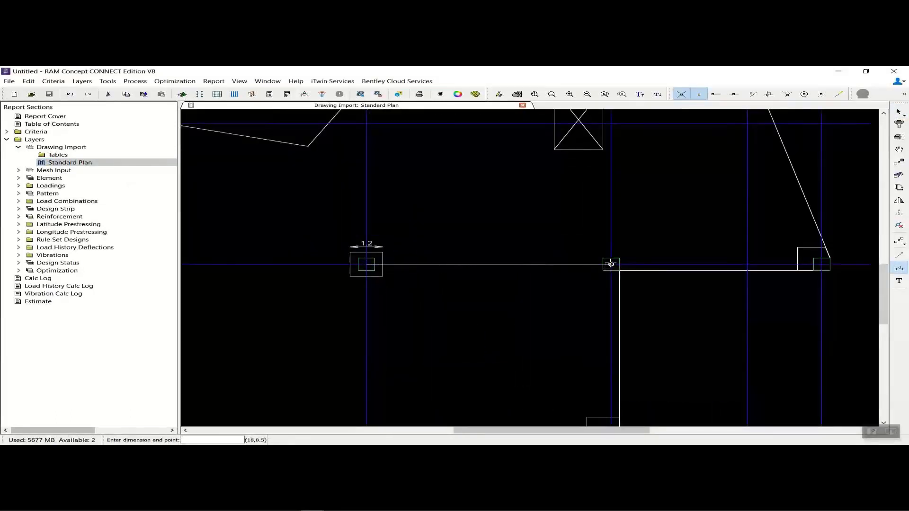
{"action": "left_click", "coordinate": [611, 263]}
{"action": "left_click", "coordinate": [584, 221]}
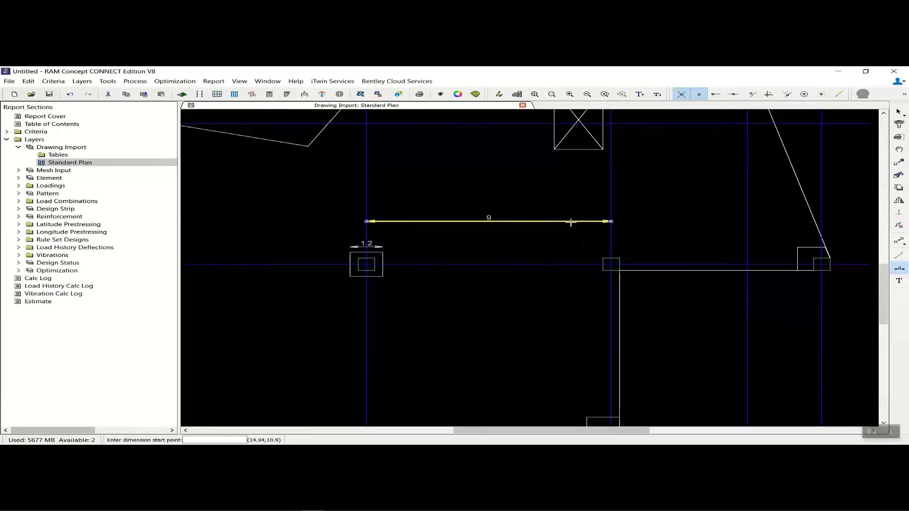
{"action": "scroll", "coordinate": [387, 176], "scroll_direction": "down", "scroll_amount": 3}
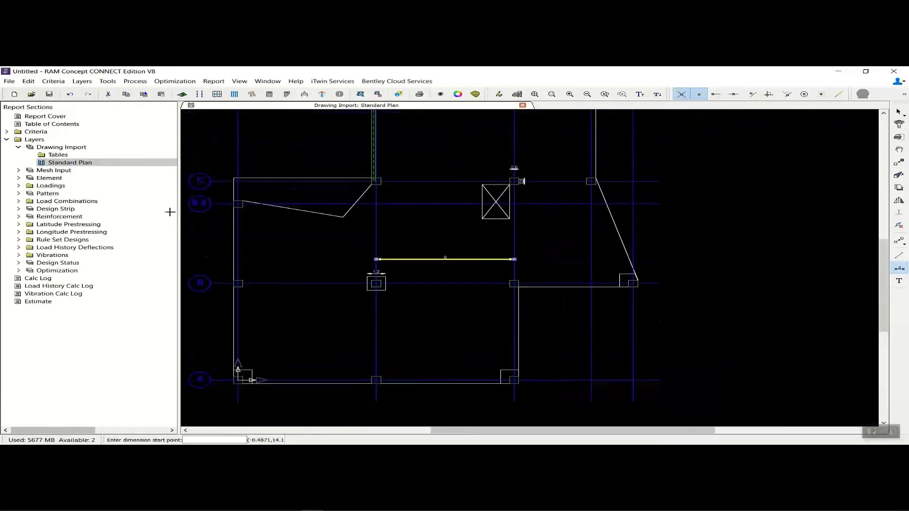
Make all drawing layers and user items visible in the Mesh Input Standard Plan
{"action": "left_click", "coordinate": [18, 170]}
{"action": "double_click", "coordinate": [58, 186]}
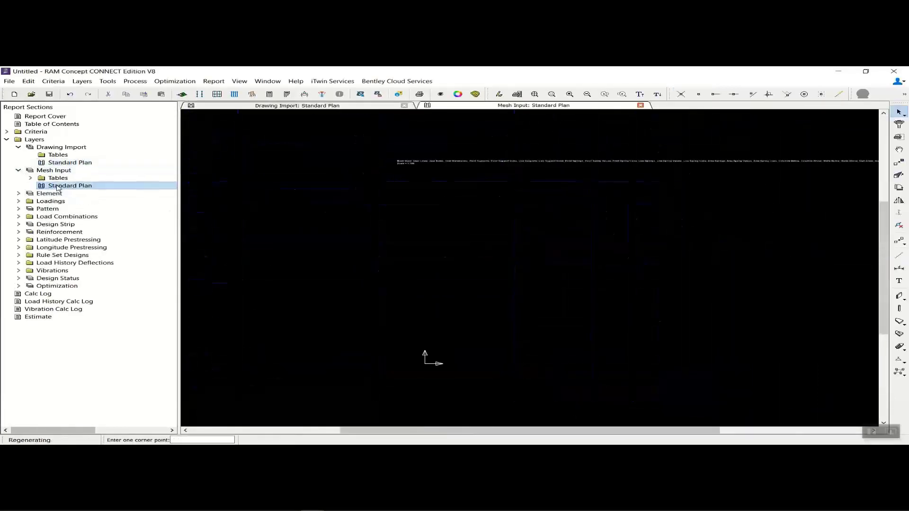
{"action": "right_click", "coordinate": [406, 243]}
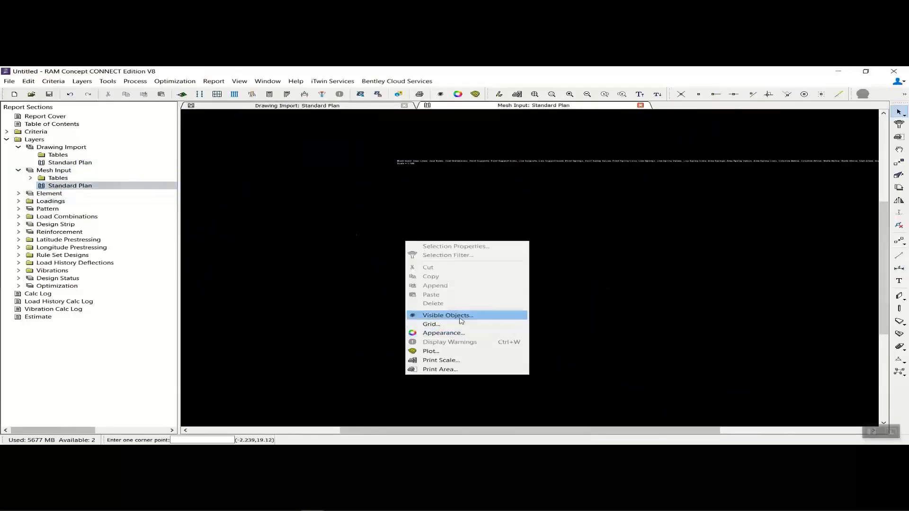
{"action": "left_click", "coordinate": [462, 317]}
{"action": "left_click", "coordinate": [268, 138]}
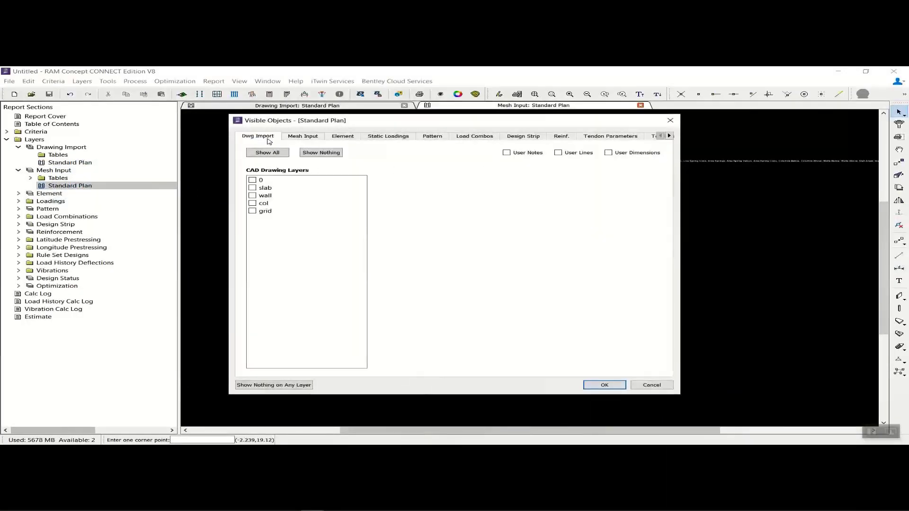
{"action": "left_click", "coordinate": [268, 152]}
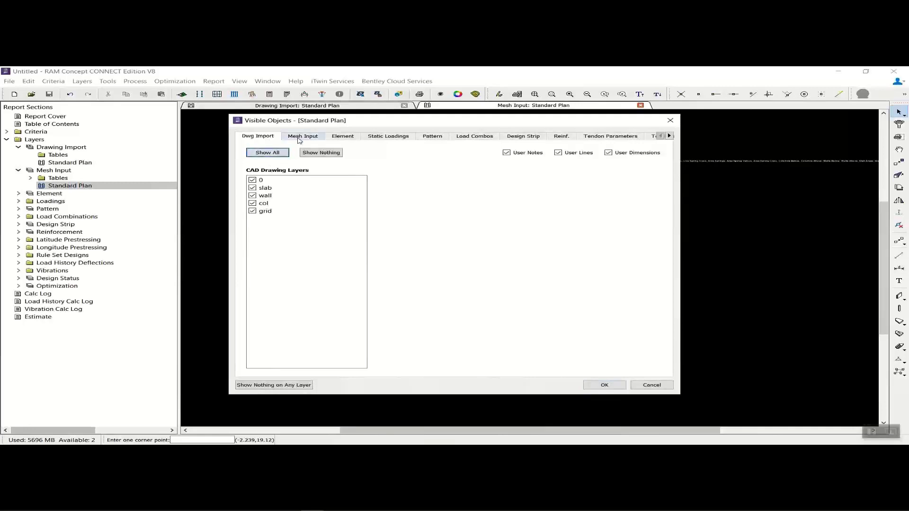
{"action": "left_click", "coordinate": [300, 137]}
{"action": "left_click", "coordinate": [596, 383]}
{"action": "scroll", "coordinate": [562, 304], "scroll_direction": "up", "scroll_amount": 2}
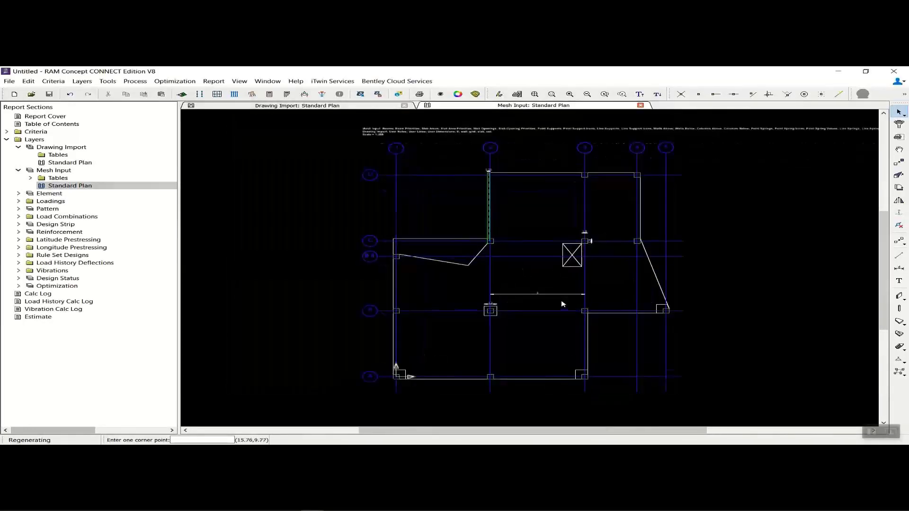
{"action": "scroll", "coordinate": [684, 322], "scroll_direction": "up", "scroll_amount": 1}
{"action": "middle_click_drag", "start_coordinate": [684, 322], "coordinate": [658, 321]}
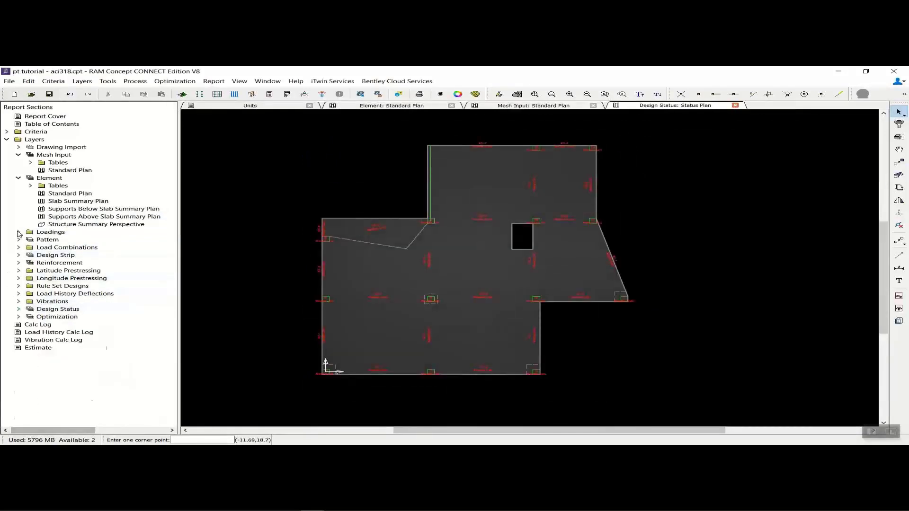
Run Calc All from the Design Status plan so every column and design strip reads OK
{"action": "left_click", "coordinate": [19, 232]}
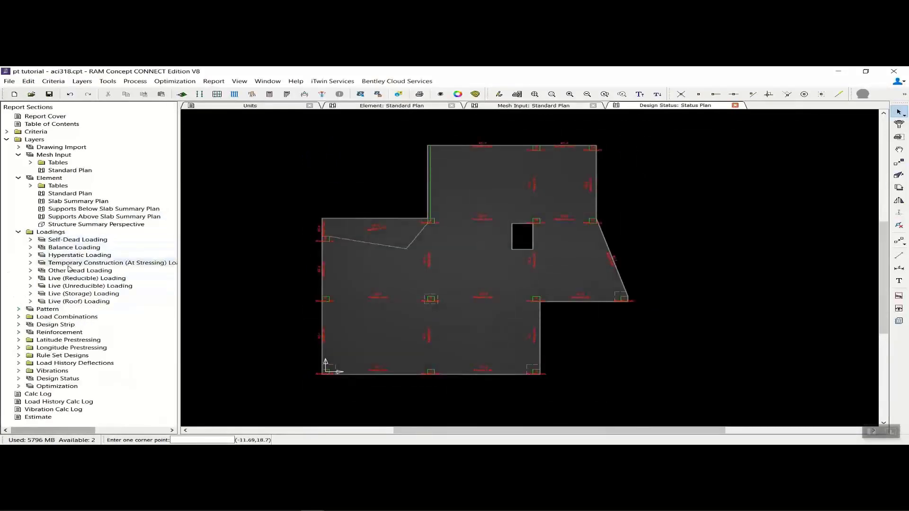
{"action": "left_click", "coordinate": [18, 379]}
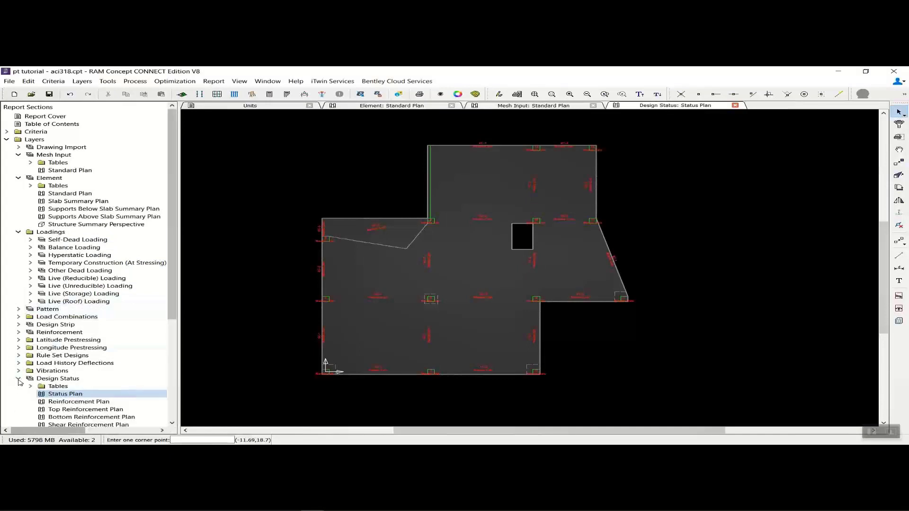
{"action": "left_click", "coordinate": [269, 93]}
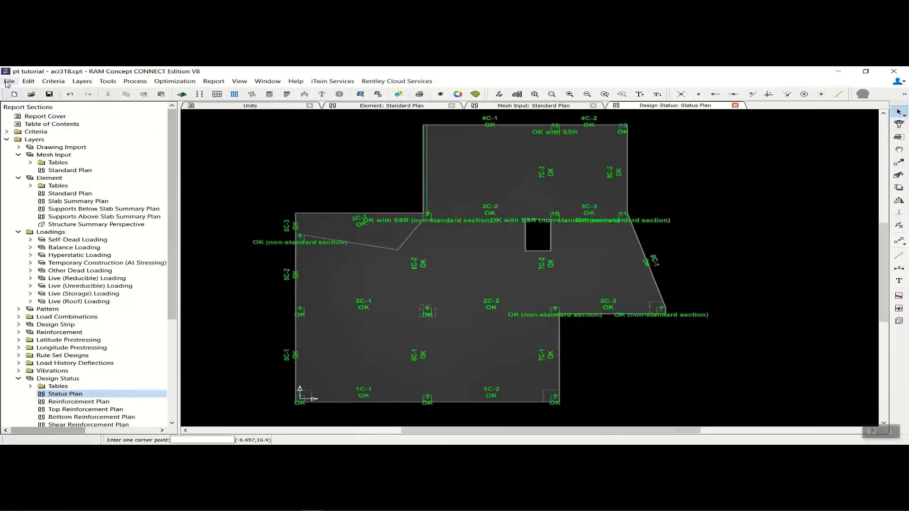
{"action": "left_click", "coordinate": [8, 81]}
Export the slab geometry to RAM Structural System, saving the database as a new Typical floor type
{"action": "mouse_move", "coordinate": [142, 199]}
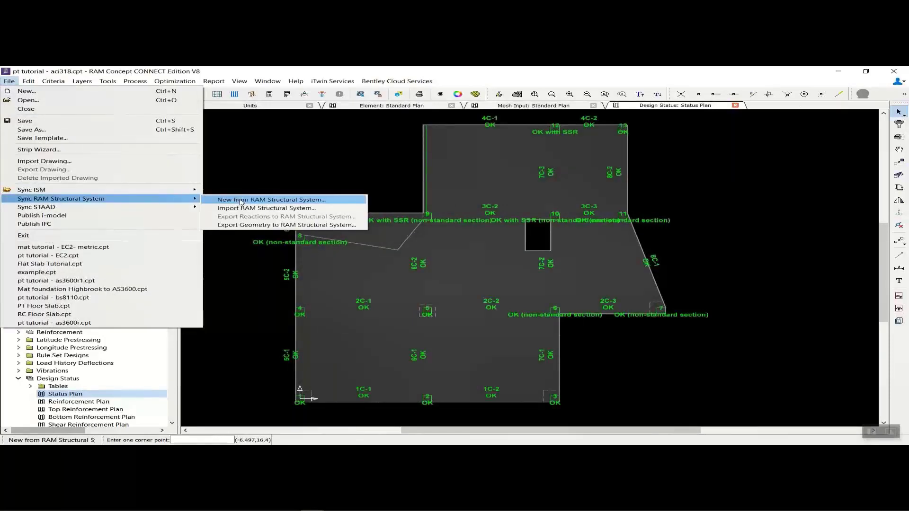
{"action": "left_click", "coordinate": [238, 225]}
{"action": "left_click", "coordinate": [604, 267]}
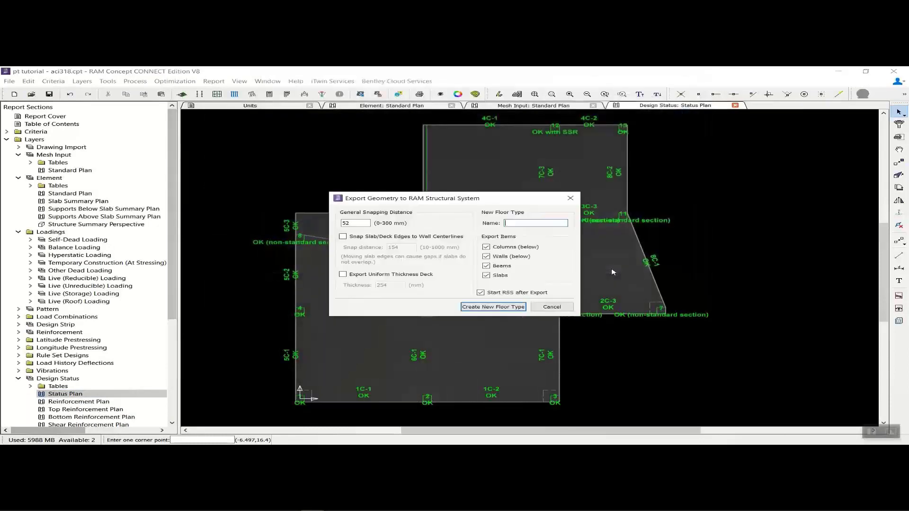
{"action": "left_click", "coordinate": [566, 221]}
{"action": "left_click", "coordinate": [498, 307]}
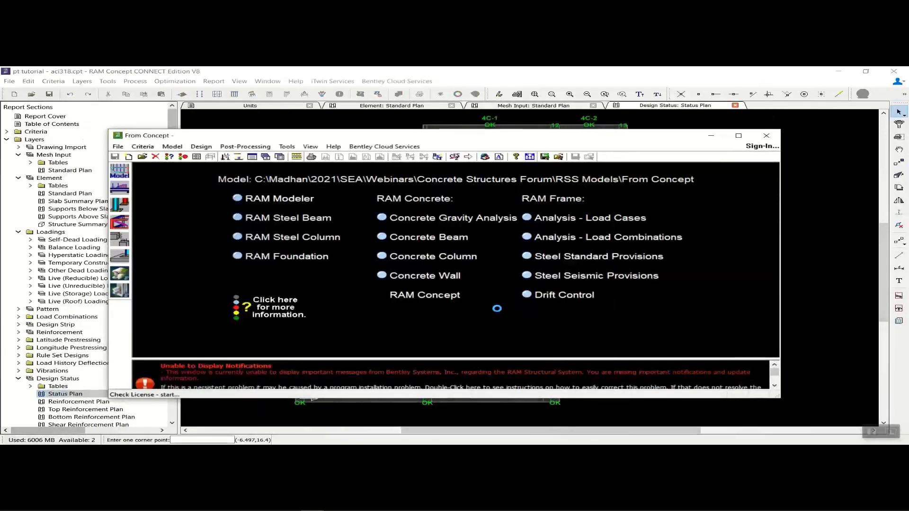
Dismiss the license prompts, maximize the window and launch the Modeler
{"action": "left_click", "coordinate": [511, 318]}
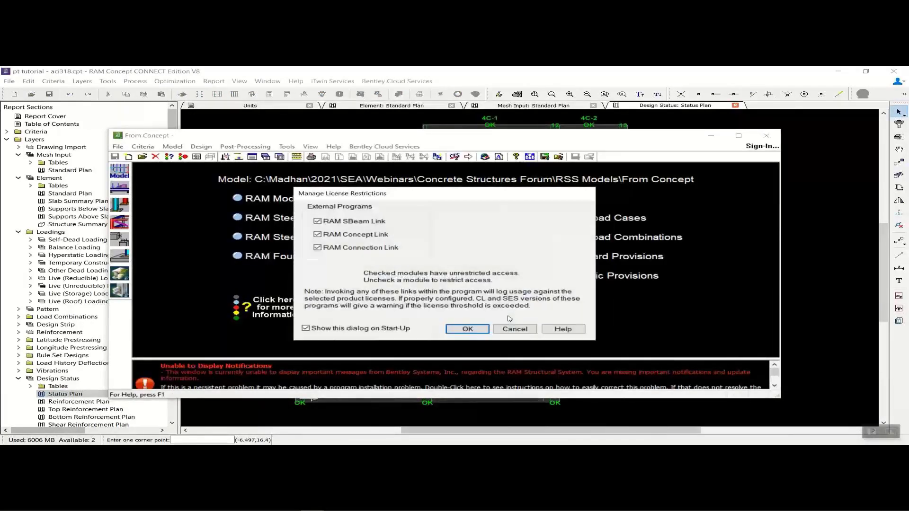
{"action": "left_click", "coordinate": [477, 326]}
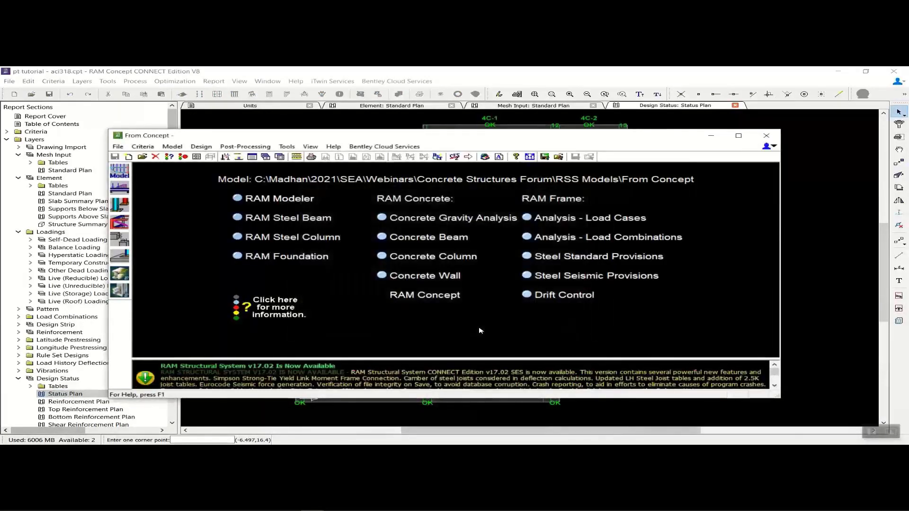
{"action": "left_click", "coordinate": [738, 136]}
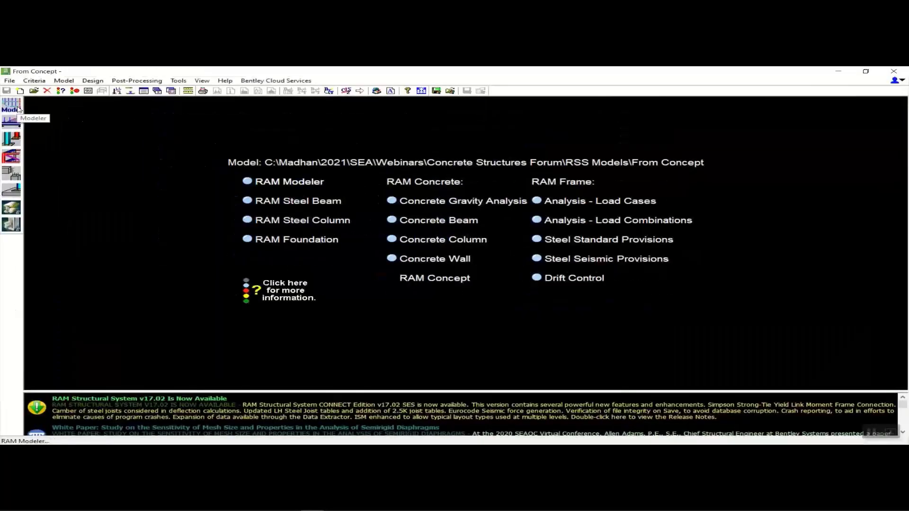
{"action": "left_click", "coordinate": [18, 108]}
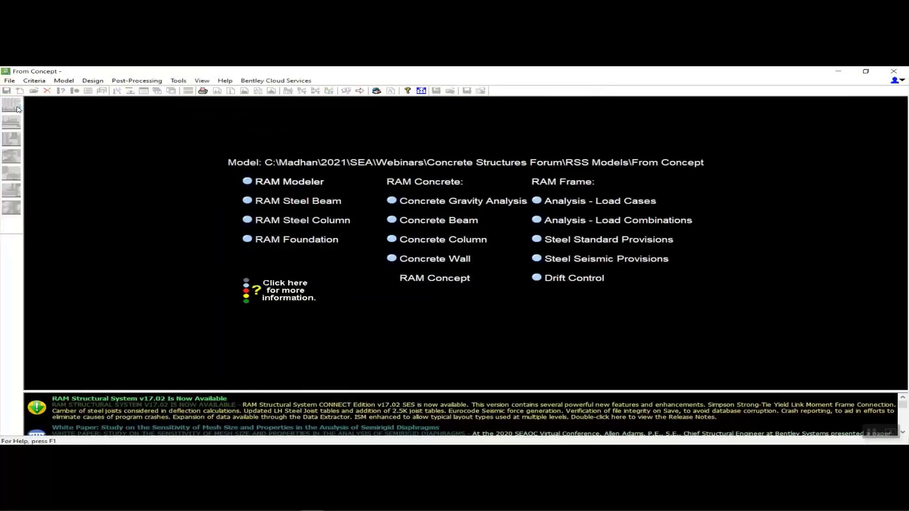
Switch the material to Concrete, show the Typical floor plan, and open Story Data
{"action": "left_click", "coordinate": [47, 101]}
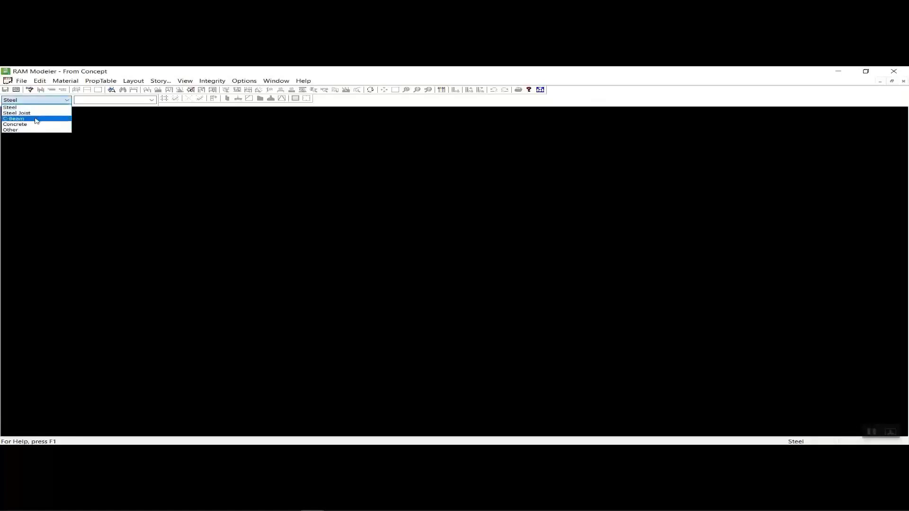
{"action": "left_click", "coordinate": [44, 119]}
{"action": "left_click", "coordinate": [98, 101]}
{"action": "left_click", "coordinate": [96, 110]}
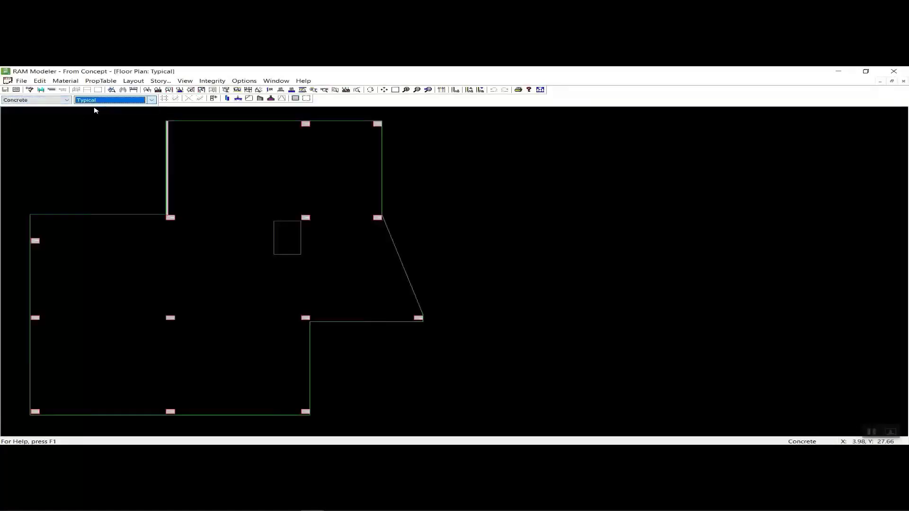
{"action": "left_click", "coordinate": [159, 81]}
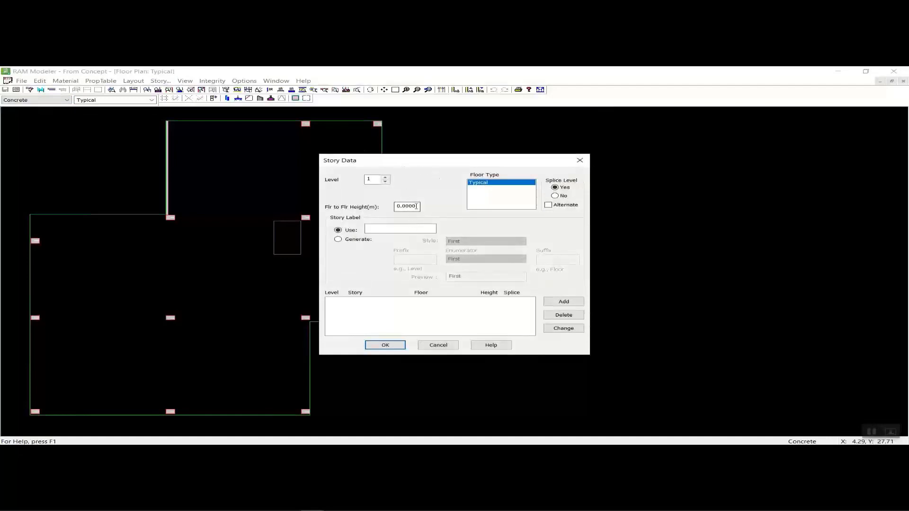
Generate Typical stories First through Fifth, each 3 m floor-to-floor, and confirm
{"action": "double_click", "coordinate": [416, 206]}
{"action": "type", "text": "3"}
{"action": "left_click", "coordinate": [351, 240]}
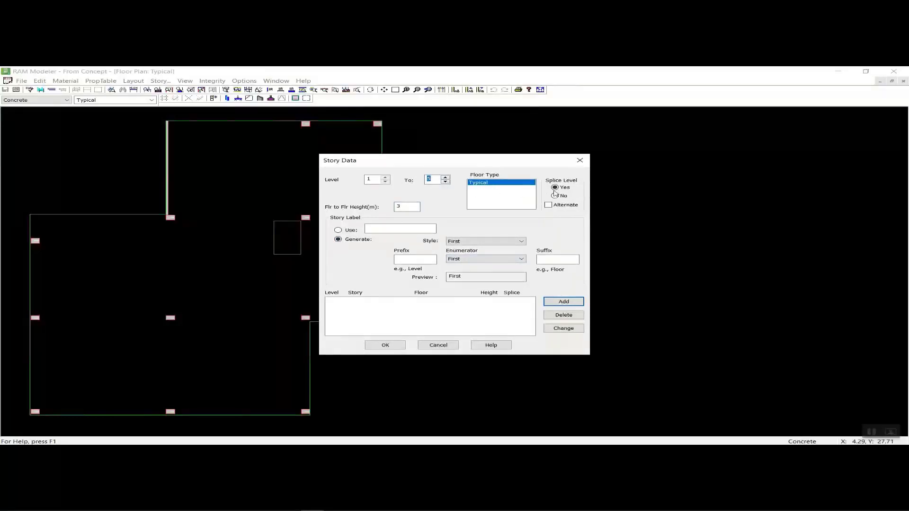
{"action": "left_click", "coordinate": [560, 302]}
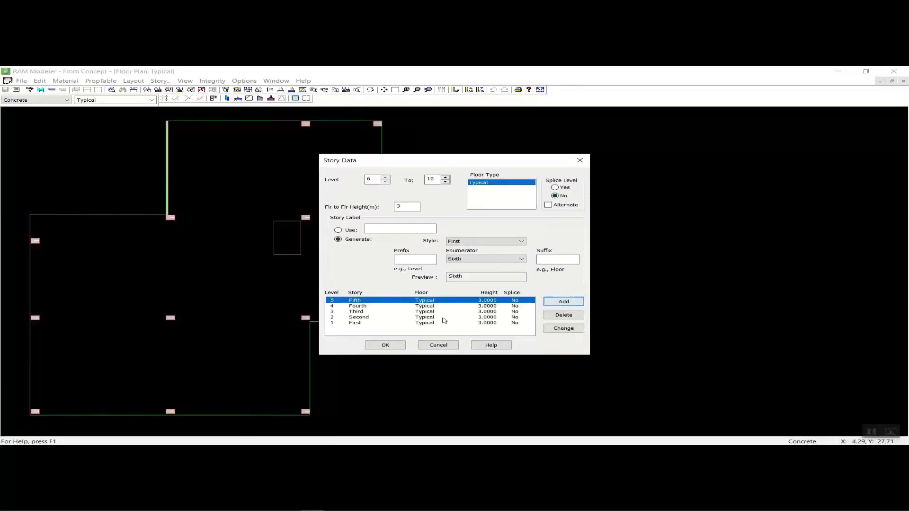
{"action": "left_click", "coordinate": [382, 347]}
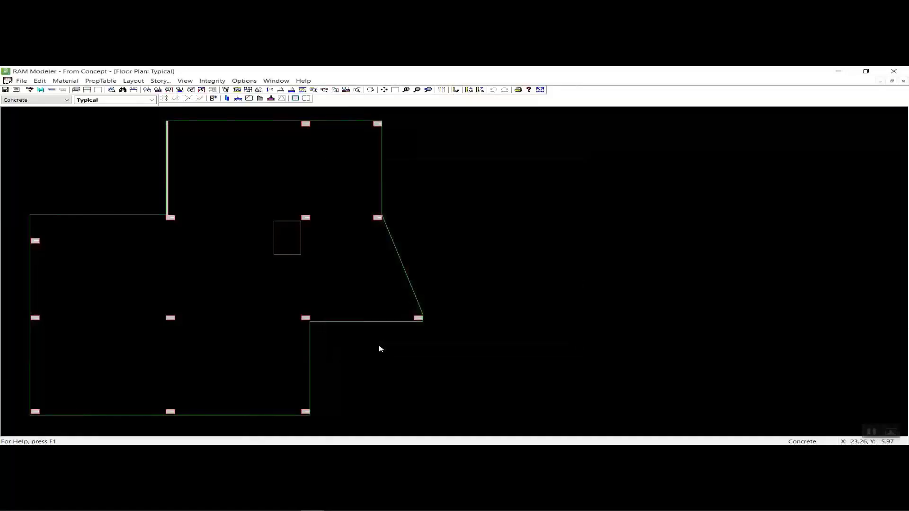
View the five-story building in the 3D viewer and rotate it to see every side
{"action": "left_click", "coordinate": [76, 89]}
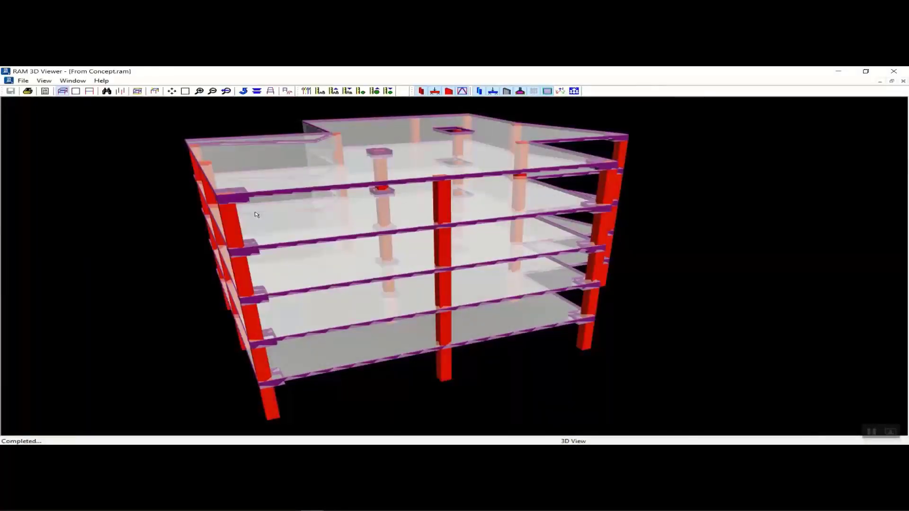
{"action": "key", "text": "Left"}
{"action": "key", "text": "Left"}
{"action": "key", "text": "Left"}
{"action": "key", "text": "Left"}
{"action": "key", "text": "Left"}
{"action": "key", "text": "Left"}
{"action": "key", "text": "Left"}
{"action": "key", "text": "Left"}
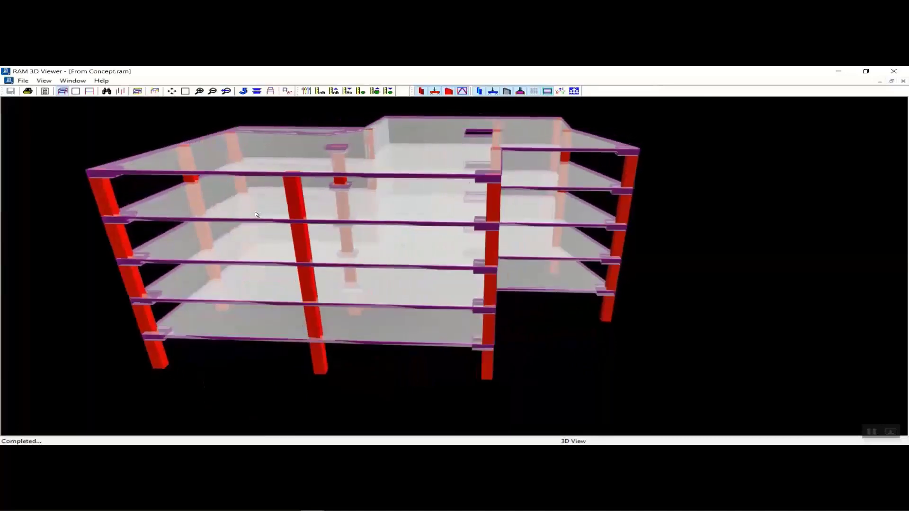
{"action": "key", "text": "Left"}
{"action": "key", "text": "Left"}
{"action": "key", "text": "Left"}
{"action": "key", "text": "Left"}
{"action": "key", "text": "Left"}
{"action": "key", "text": "Left"}
{"action": "key", "text": "Left"}
{"action": "key", "text": "Left"}
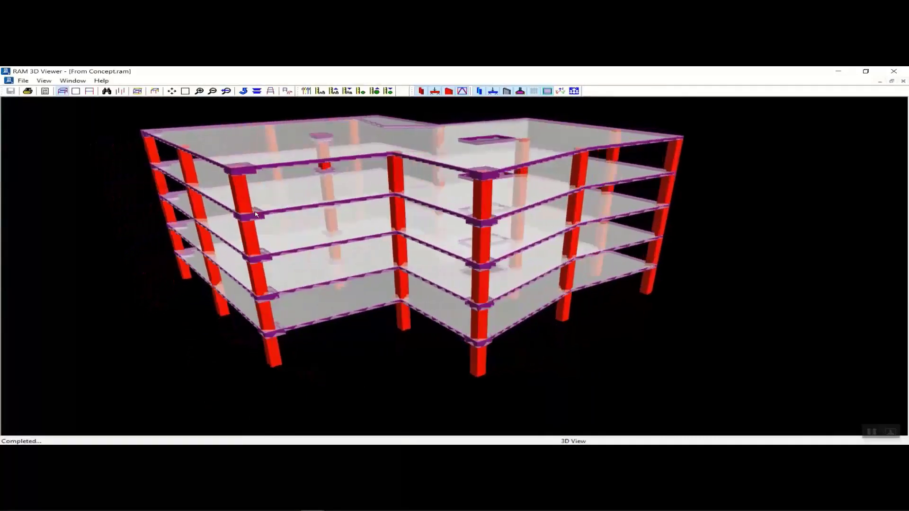
{"action": "key", "text": "Left"}
{"action": "key", "text": "Left"}
{"action": "key", "text": "Left"}
{"action": "key", "text": "Left"}
{"action": "key", "text": "Left"}
{"action": "key", "text": "Left"}
{"action": "key", "text": "Left"}
{"action": "key", "text": "Left"}
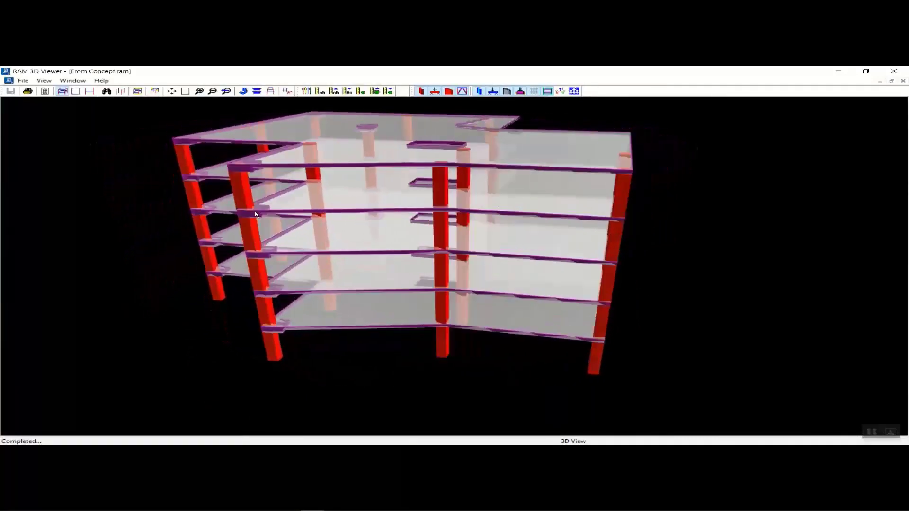
{"action": "key", "text": "Left"}
{"action": "key", "text": "Left"}
{"action": "key", "text": "Left"}
{"action": "key", "text": "Left"}
{"action": "key", "text": "Left"}
{"action": "key", "text": "Left"}
{"action": "key", "text": "Left"}
{"action": "key", "text": "Left"}
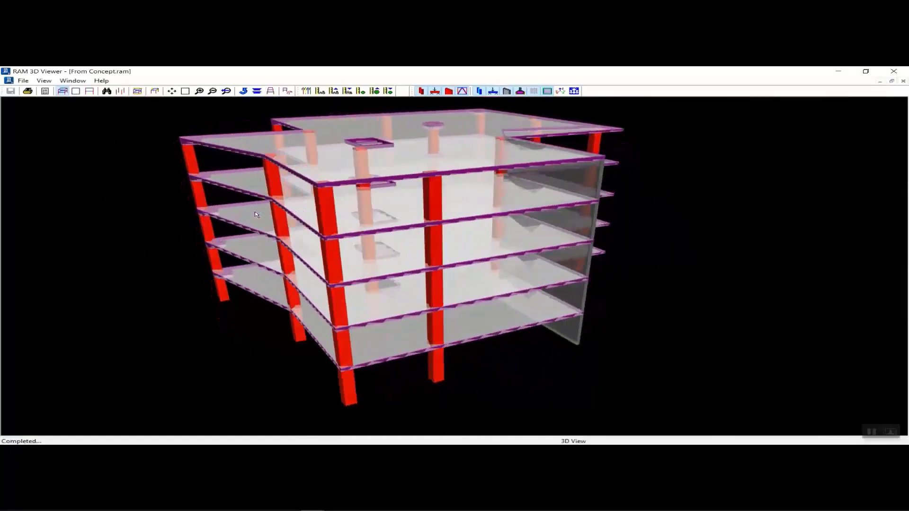
{"action": "key", "text": "Left"}
{"action": "key", "text": "Left"}
{"action": "key", "text": "Left"}
{"action": "key", "text": "Left"}
{"action": "key", "text": "Left"}
{"action": "key", "text": "Left"}
{"action": "key", "text": "Left"}
{"action": "key", "text": "Left"}
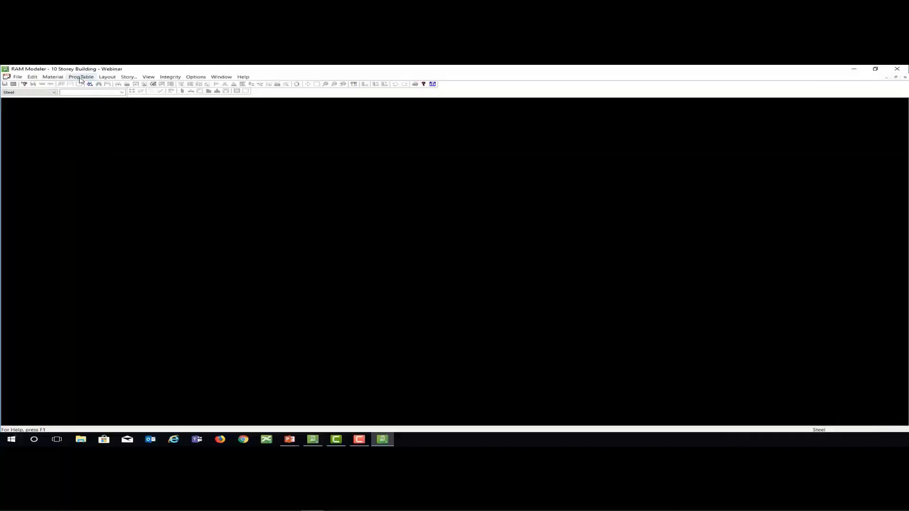
Add Typical, Typical1 and Roof floor types to the 10 Storey Building model
{"action": "left_click", "coordinate": [99, 135]}
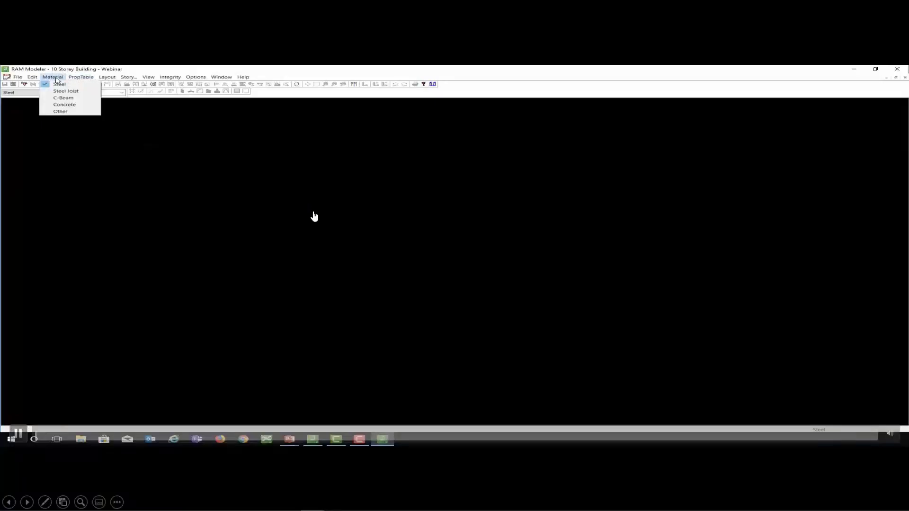
{"action": "mouse_move", "coordinate": [144, 136]}
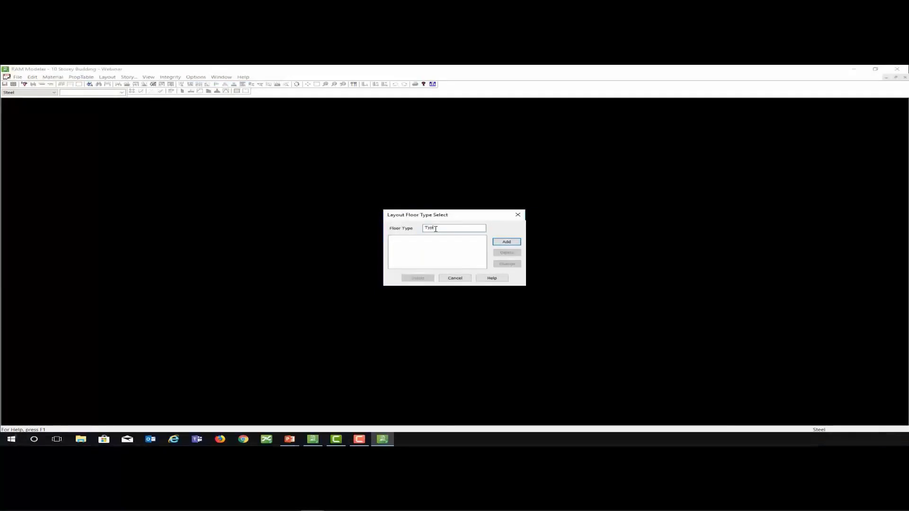
{"action": "left_click", "coordinate": [505, 243]}
{"action": "key", "text": "Right"}
{"action": "type", "text": "1"}
{"action": "left_click", "coordinate": [506, 243]}
{"action": "key", "text": "Right"}
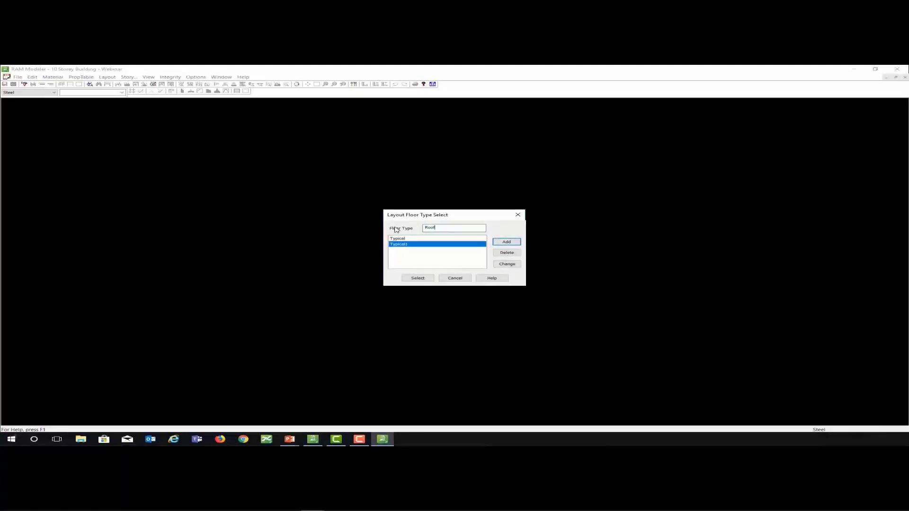
{"action": "left_click", "coordinate": [505, 242]}
{"action": "key", "text": "Return"}
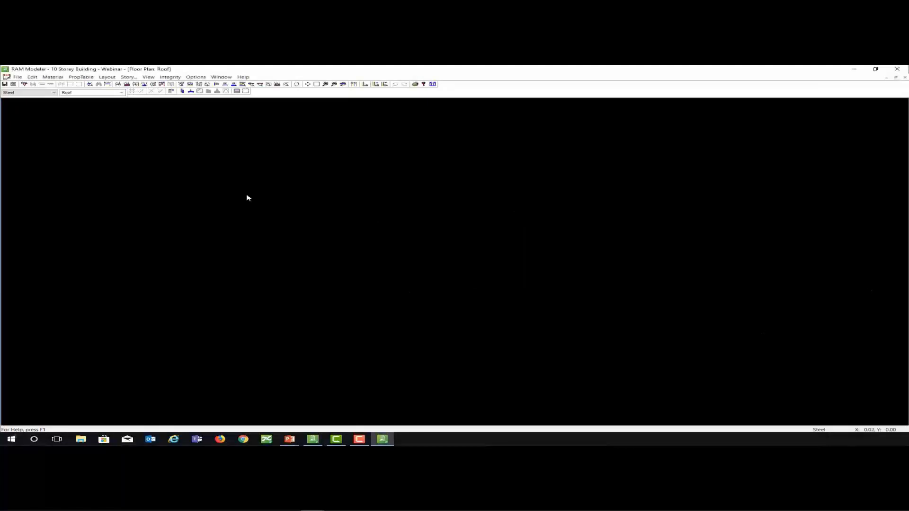
Switch the display to the Typical floor plan
{"action": "left_click", "coordinate": [75, 94]}
{"action": "left_click", "coordinate": [76, 103]}
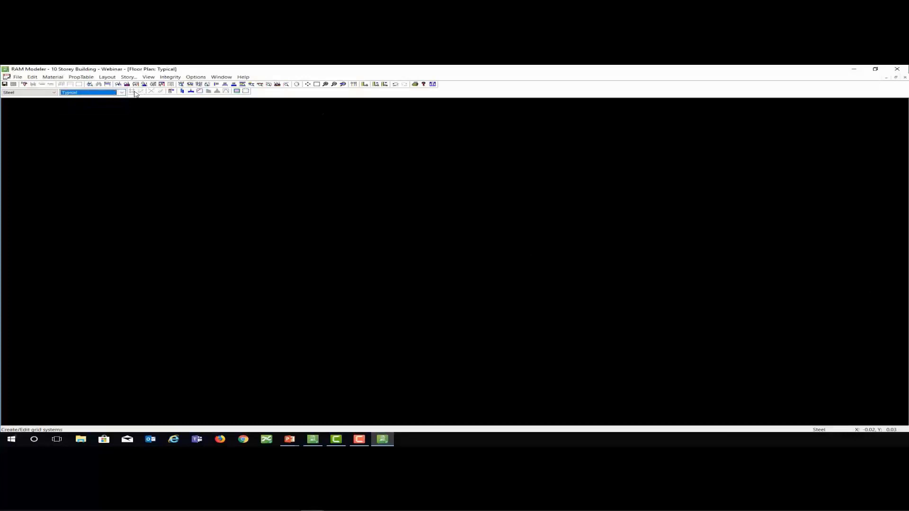
{"action": "left_click", "coordinate": [107, 76]}
Create an orthogonal grid system named Col Grids
{"action": "mouse_move", "coordinate": [133, 93]}
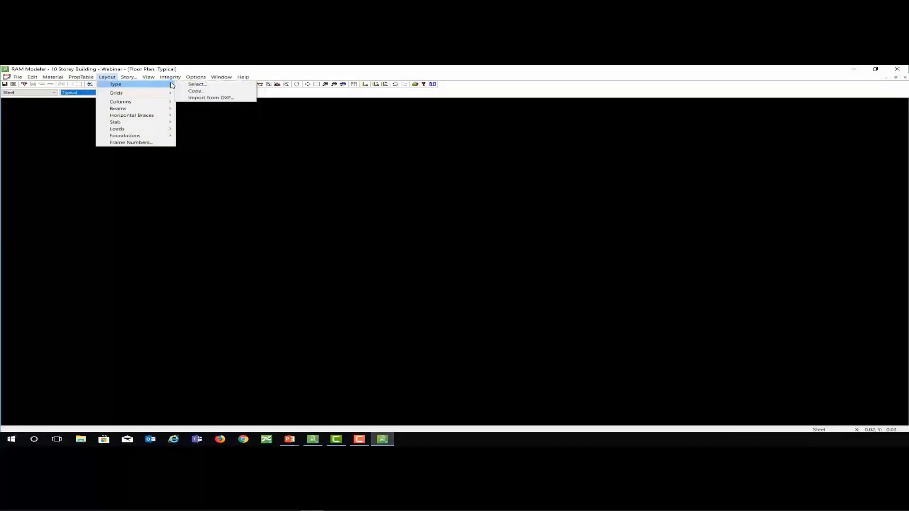
{"action": "left_click", "coordinate": [196, 92]}
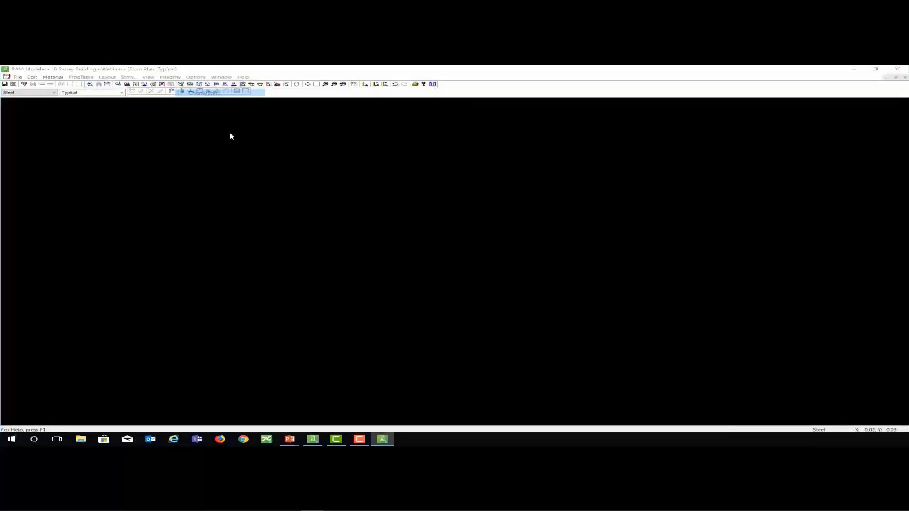
{"action": "type", "text": "C"}
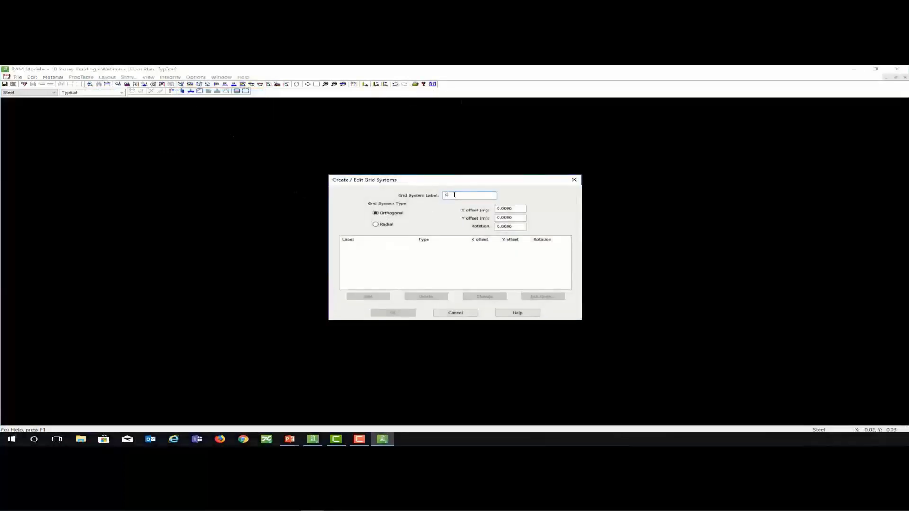
{"action": "type", "text": "ol Grids"}
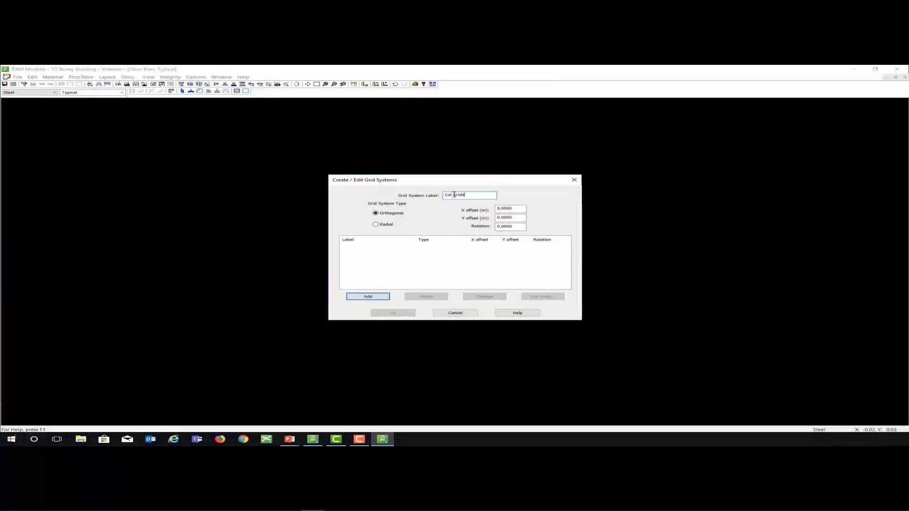
{"action": "left_click", "coordinate": [368, 296]}
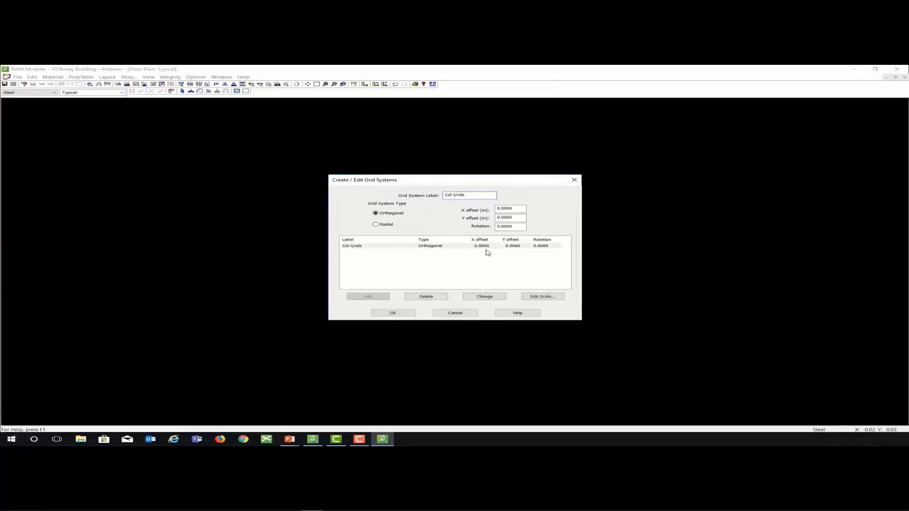
{"action": "left_click", "coordinate": [541, 297]}
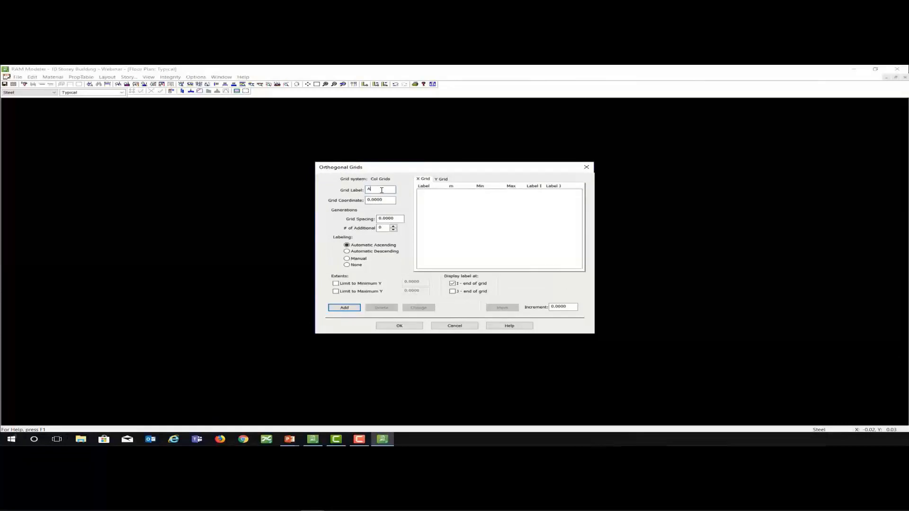
Generate X grid lines A through H and six Y grid lines spaced 5 apart
{"action": "key", "text": "Tab"}
{"action": "type", "text": "6"}
{"action": "type", "text": "7"}
{"action": "key", "text": "Tab"}
{"action": "left_click", "coordinate": [348, 309]}
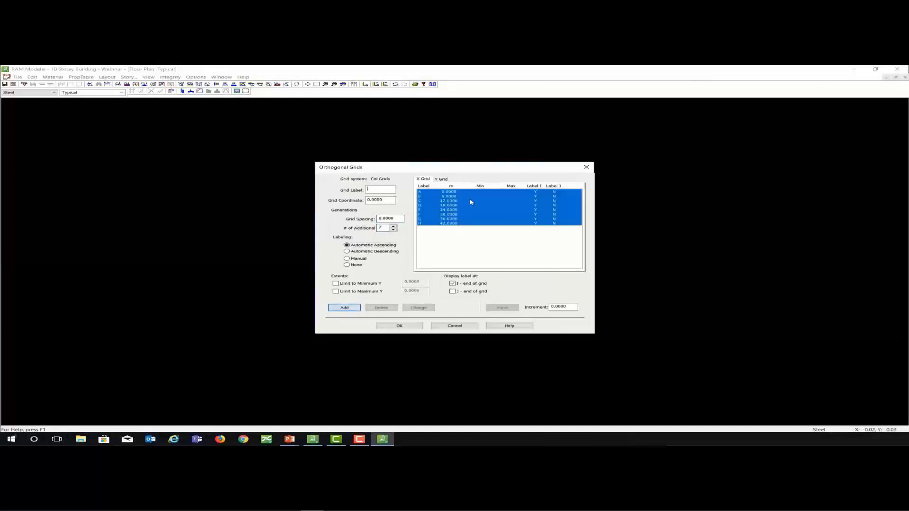
{"action": "left_click", "coordinate": [441, 179]}
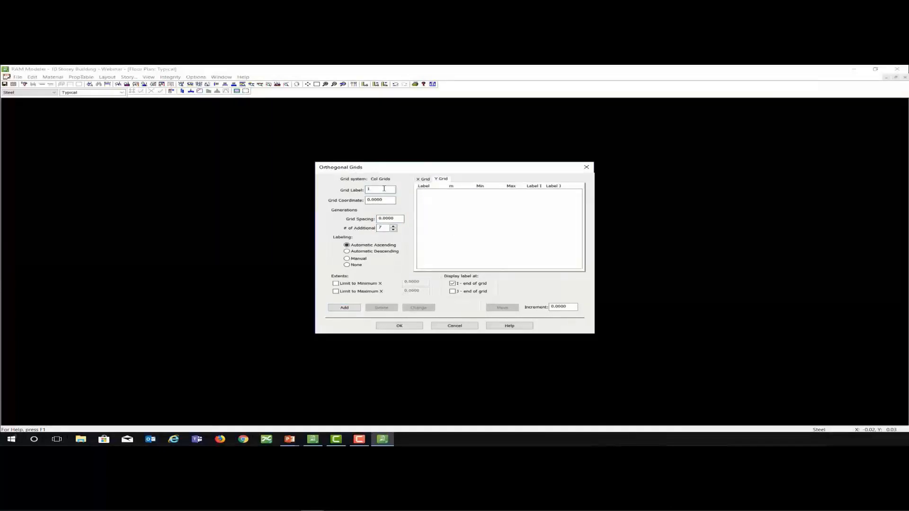
{"action": "key", "text": "Tab"}
{"action": "key", "text": "Tab"}
{"action": "type", "text": "5"}
{"action": "key", "text": "Tab"}
{"action": "type", "text": "5"}
{"action": "left_click", "coordinate": [345, 307]}
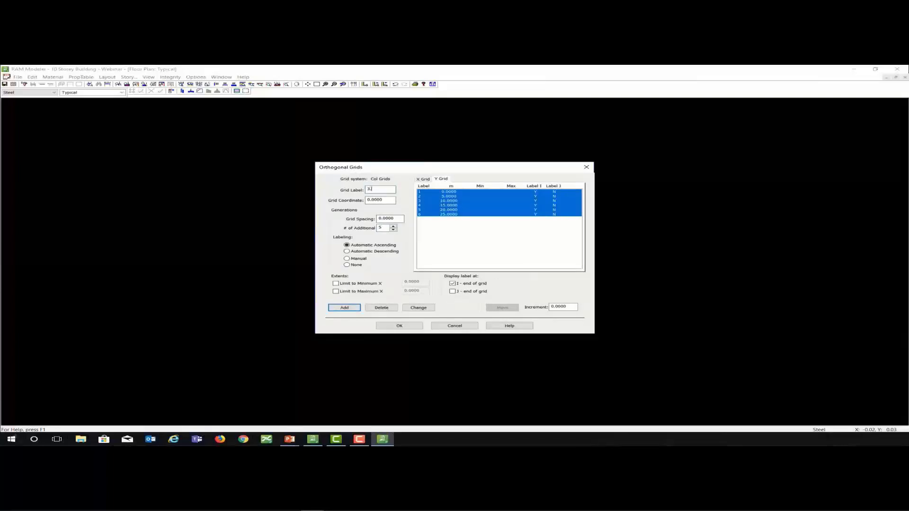
Add Y grid line 3.1 at coordinate 13 and close the grid dialogs
{"action": "key", "text": "Tab"}
{"action": "type", "text": "1"}
{"action": "key", "text": "Tab"}
{"action": "left_click", "coordinate": [345, 308]}
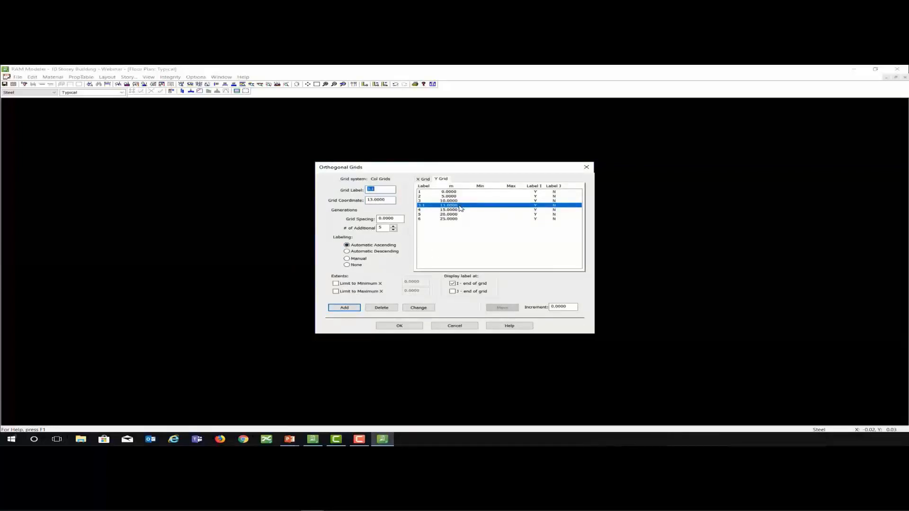
{"action": "left_click", "coordinate": [397, 327]}
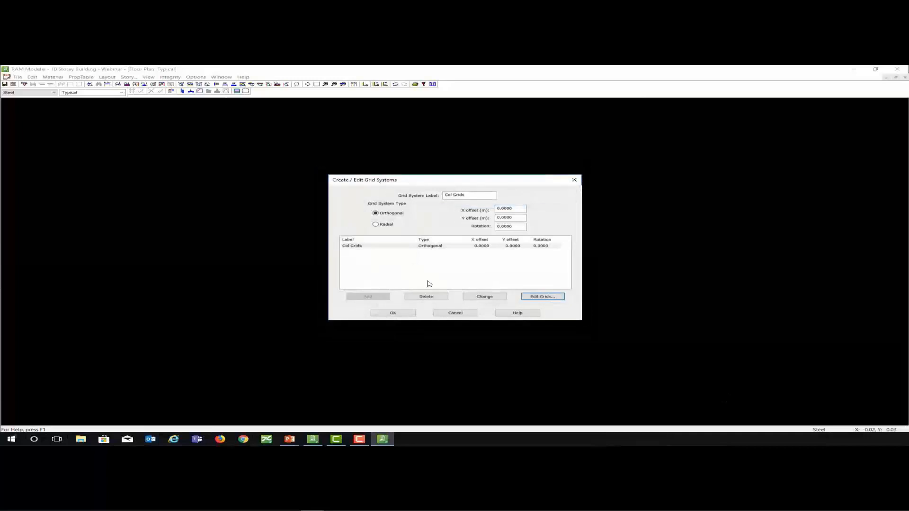
{"action": "left_click", "coordinate": [392, 312]}
{"action": "left_click", "coordinate": [141, 91]}
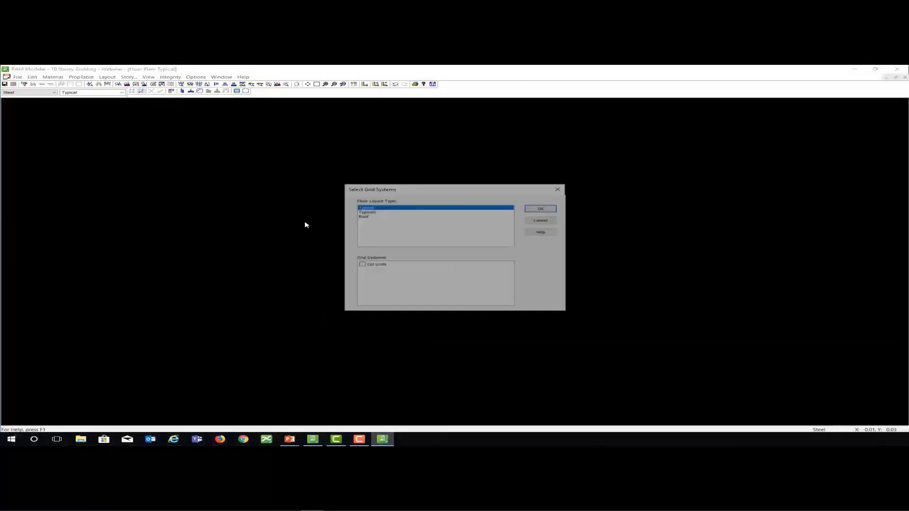
Apply the grids to the Typical floor and fence-place concrete columns at every grid intersection
{"action": "left_click", "coordinate": [542, 208]}
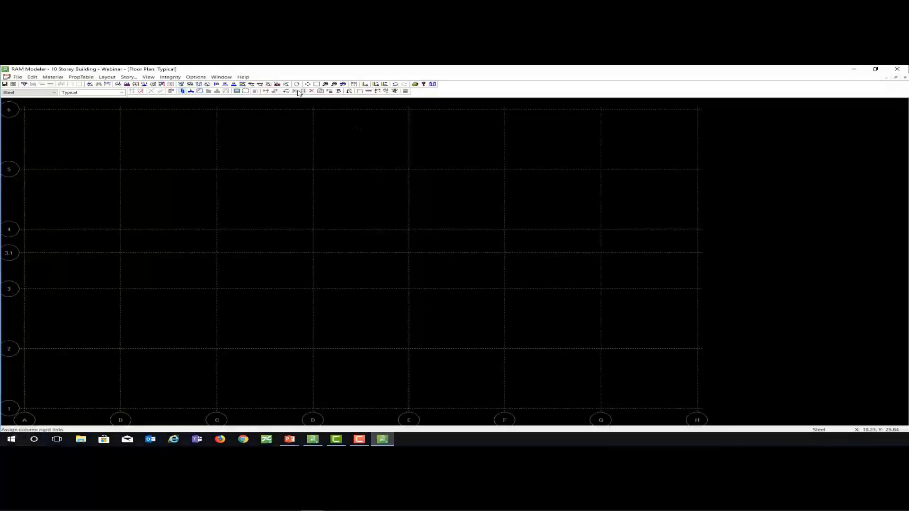
{"action": "left_click", "coordinate": [271, 92]}
{"action": "left_click", "coordinate": [497, 317]}
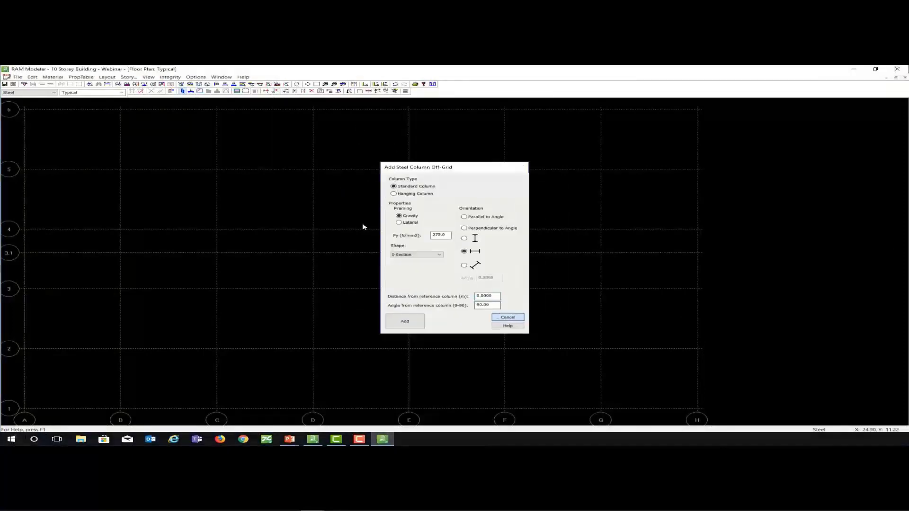
{"action": "left_click", "coordinate": [265, 92]}
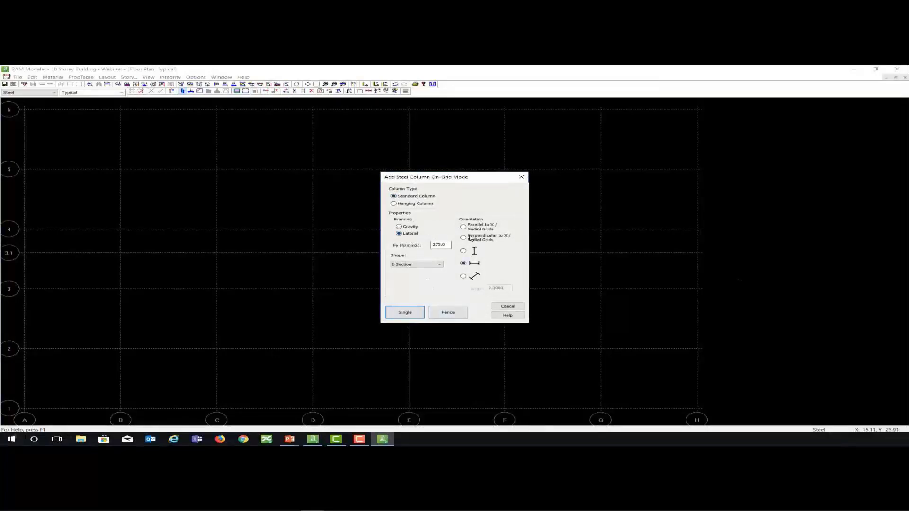
{"action": "left_click", "coordinate": [448, 312]}
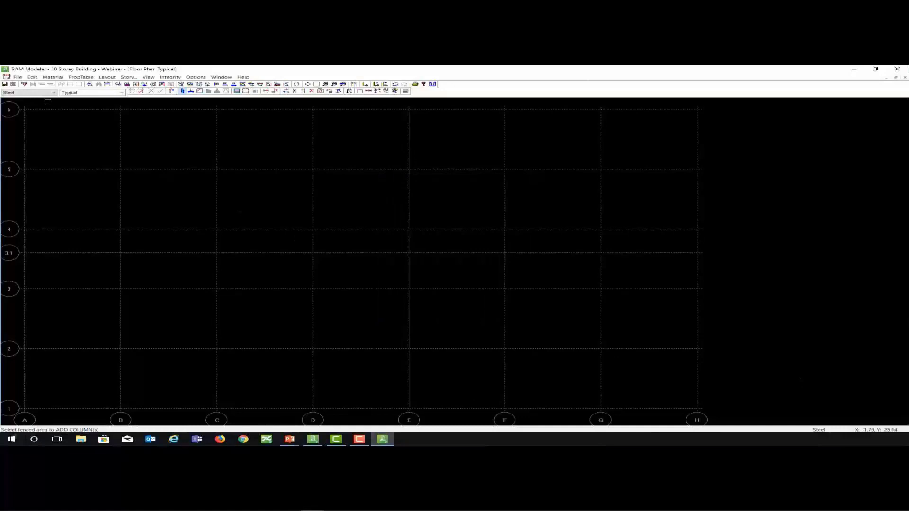
{"action": "left_click", "coordinate": [29, 112]}
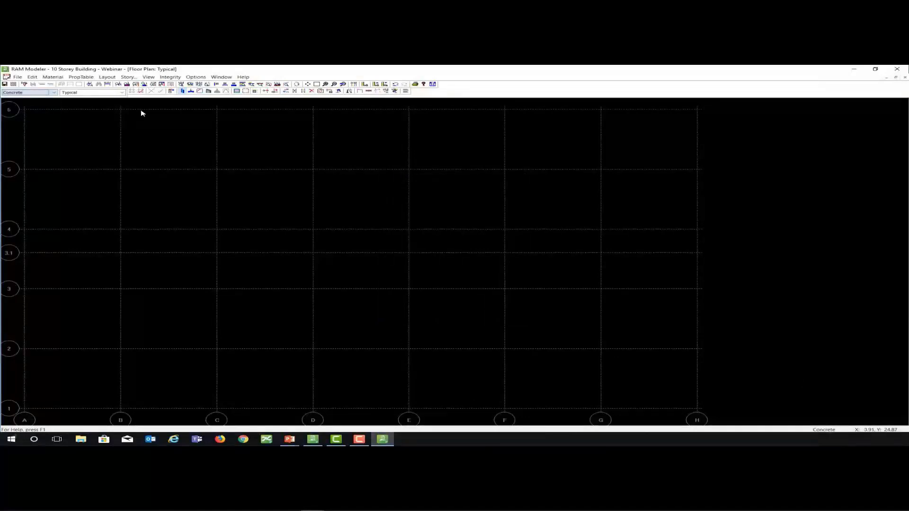
{"action": "left_click", "coordinate": [265, 91]}
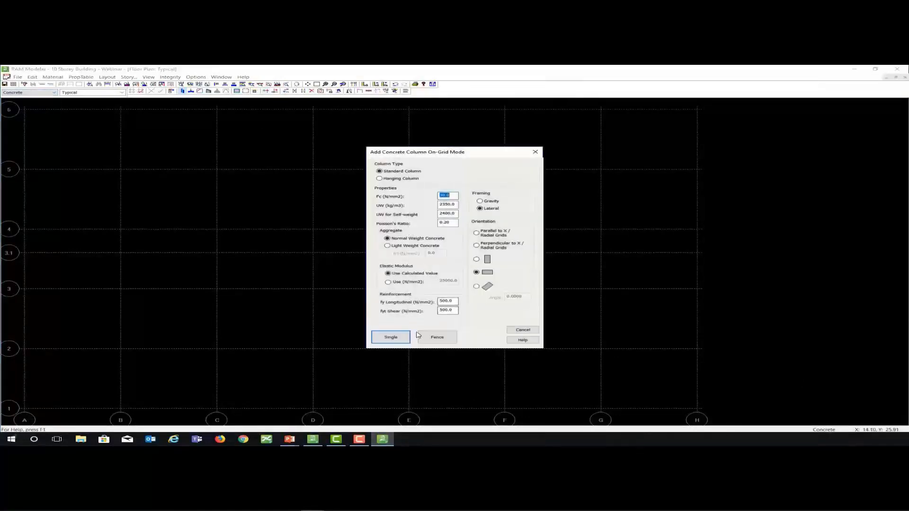
{"action": "left_click", "coordinate": [437, 337]}
{"action": "left_click_drag", "start_coordinate": [11, 103], "coordinate": [715, 429]}
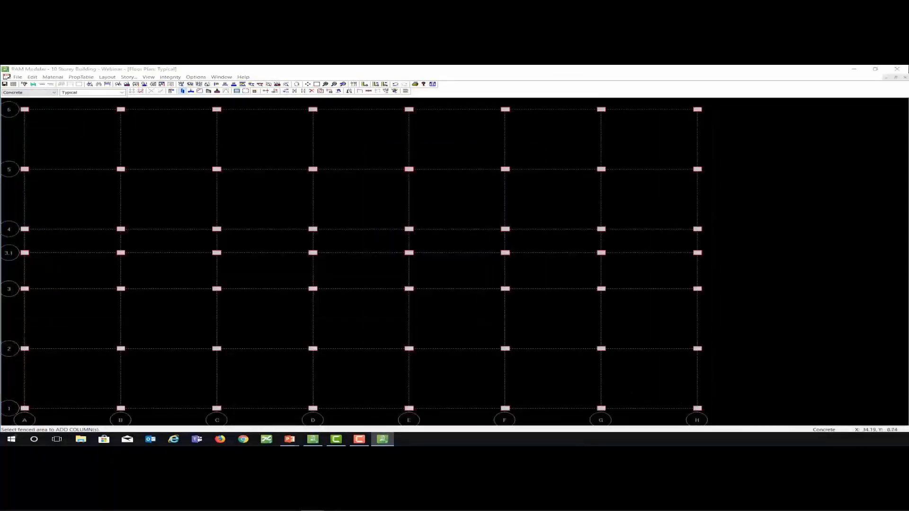
{"action": "left_click", "coordinate": [522, 330]}
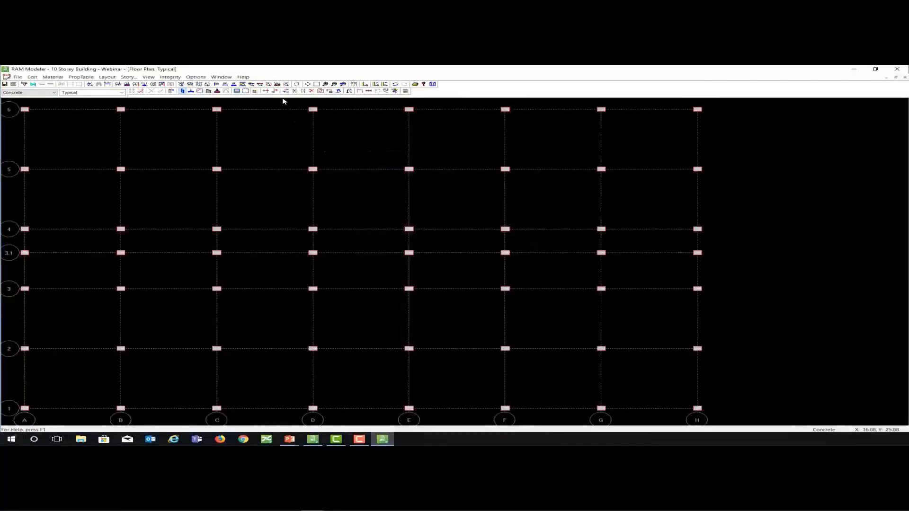
Delete the columns along grid line 3.1 and those around grids D–E at line 3
{"action": "left_click", "coordinate": [303, 92]}
{"action": "left_click", "coordinate": [436, 290]}
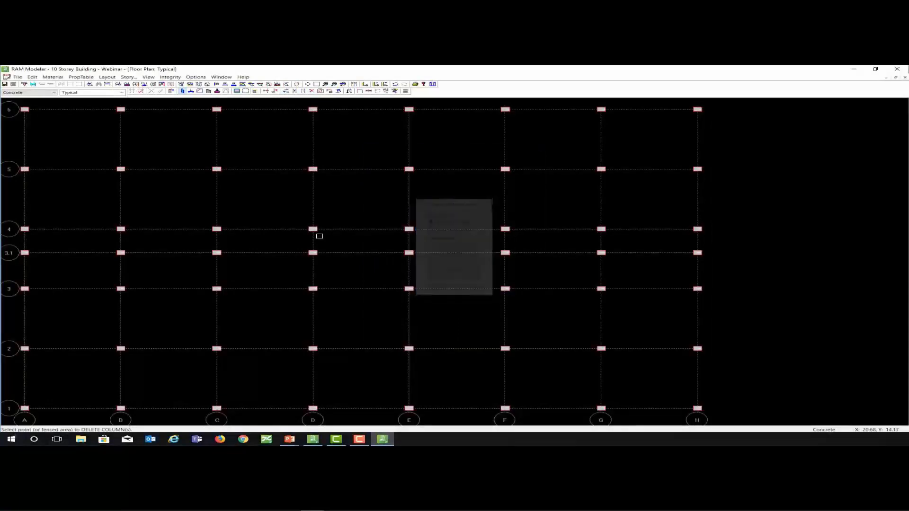
{"action": "left_click_drag", "start_coordinate": [7, 245], "coordinate": [724, 264]}
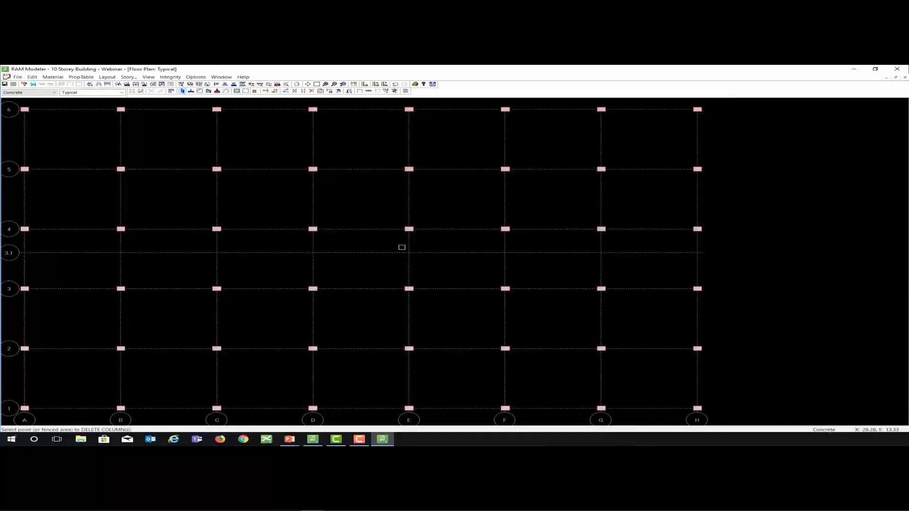
{"action": "left_click_drag", "start_coordinate": [301, 251], "coordinate": [424, 299]}
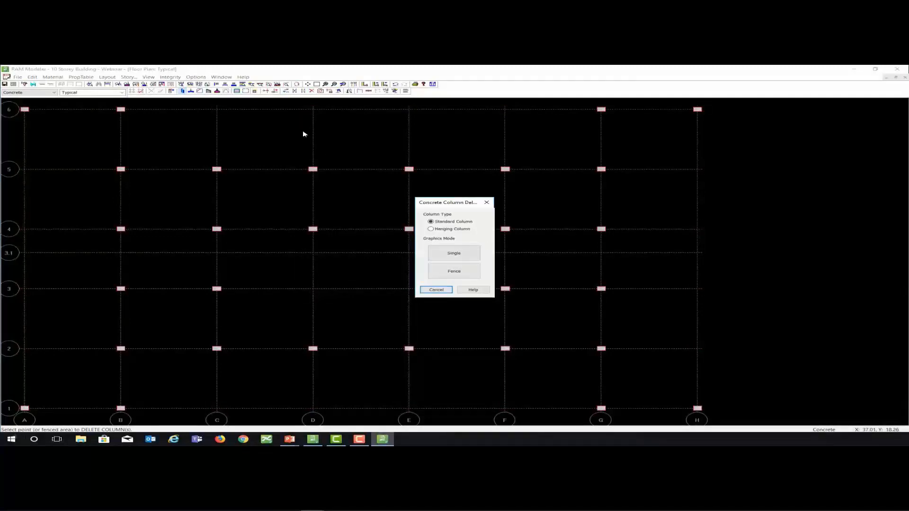
{"action": "left_click", "coordinate": [436, 290]}
Add 300 mm concrete walls on grid A (5–4, 3–2) and grid H (3–2)
{"action": "left_click", "coordinate": [208, 91]}
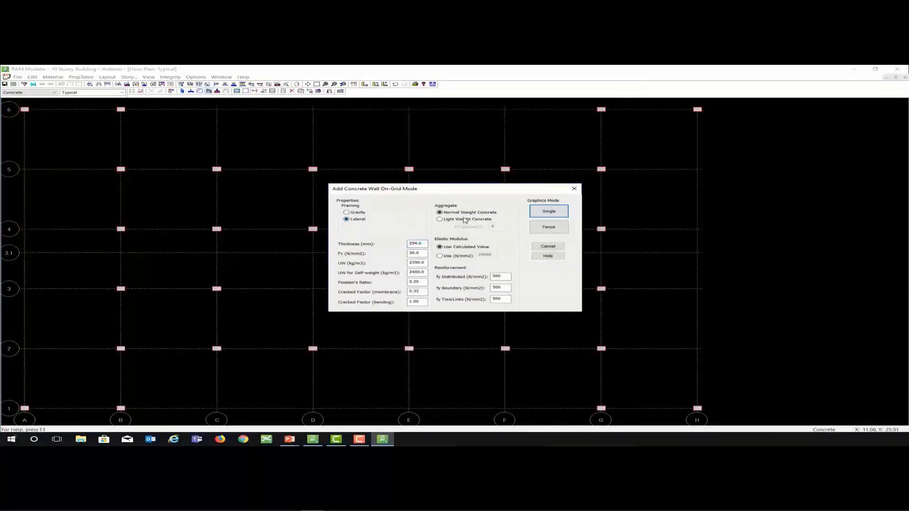
{"action": "type", "text": "300"}
{"action": "key", "text": "Tab"}
{"action": "left_click", "coordinate": [560, 213]}
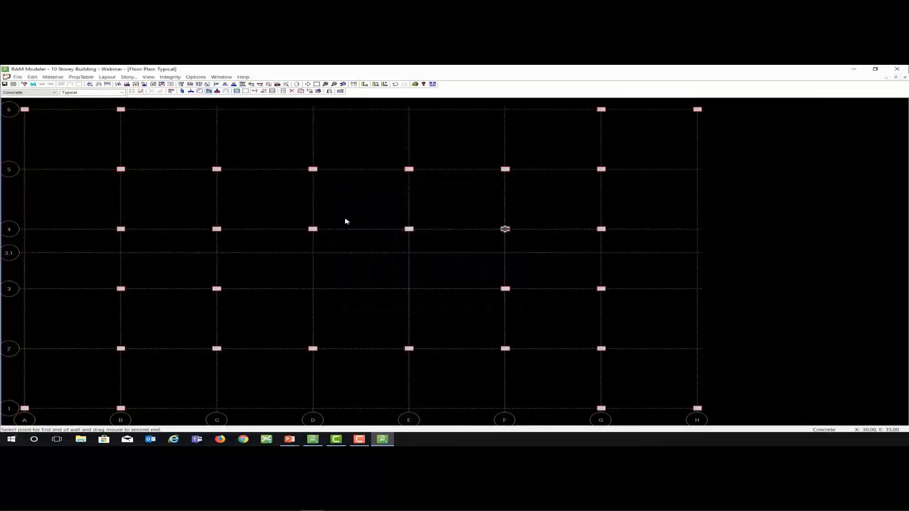
{"action": "left_click_drag", "start_coordinate": [47, 172], "coordinate": [39, 230]}
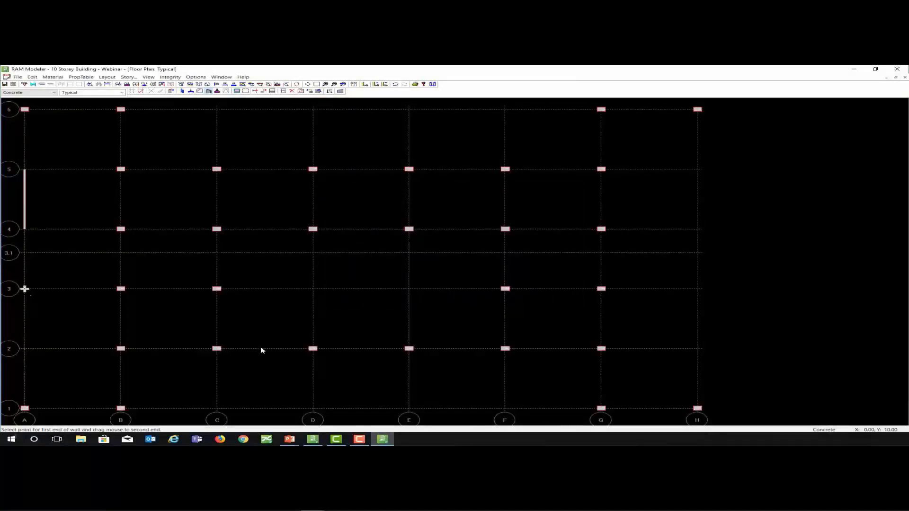
{"action": "left_click_drag", "start_coordinate": [24, 289], "coordinate": [25, 349]}
{"action": "left_click_drag", "start_coordinate": [697, 289], "coordinate": [697, 349]}
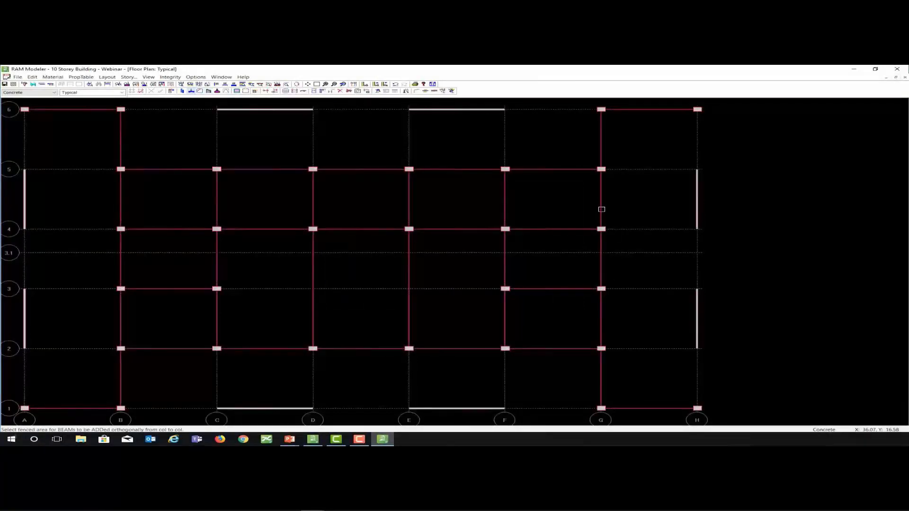
Add concrete beams on grid A between lines 6–5 and 4–3
{"action": "right_click", "coordinate": [602, 210]}
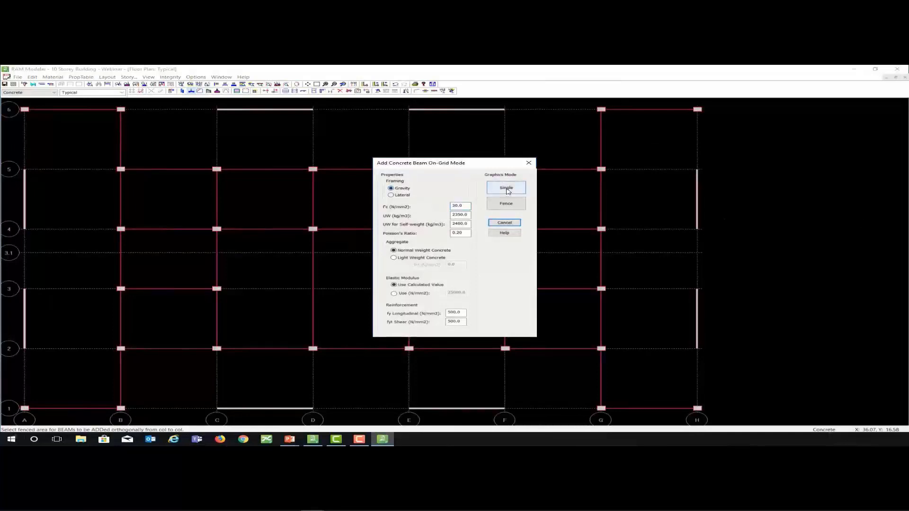
{"action": "left_click", "coordinate": [506, 187]}
{"action": "left_click_drag", "start_coordinate": [25, 110], "coordinate": [25, 169]}
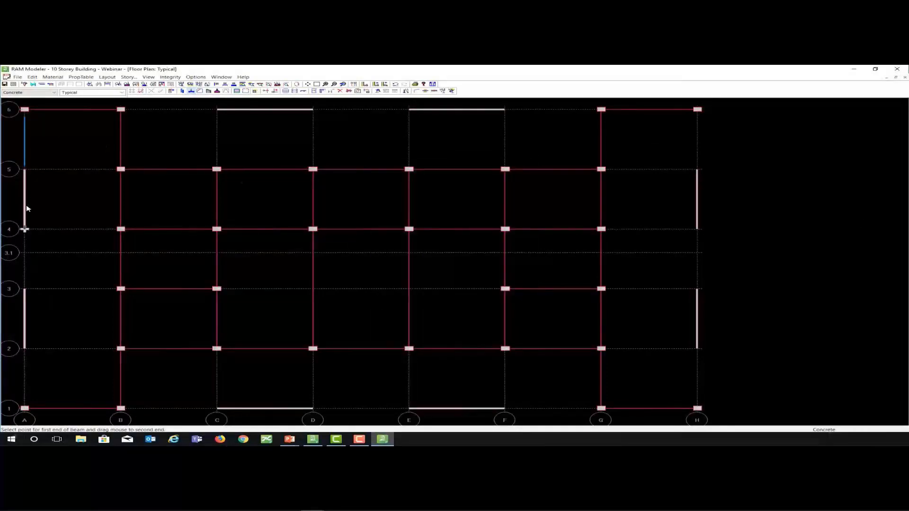
{"action": "left_click_drag", "start_coordinate": [24, 229], "coordinate": [25, 288]}
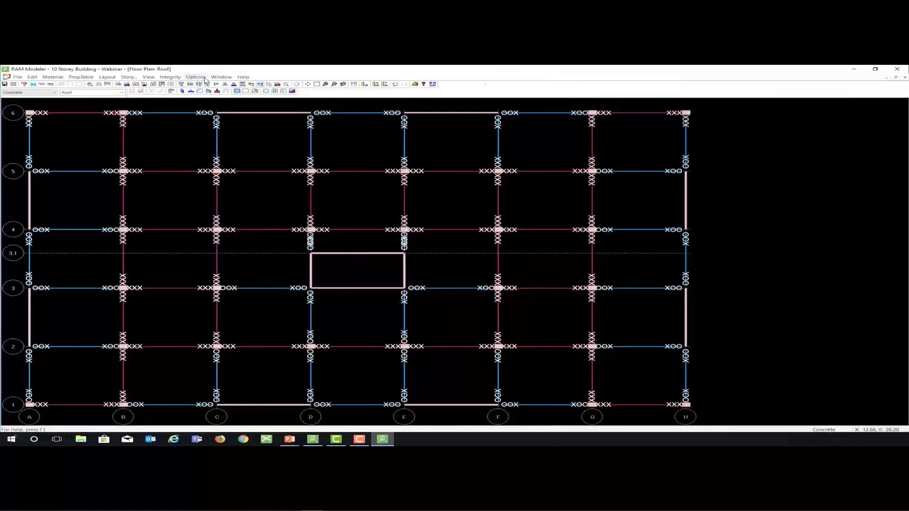
Set Show Fixity to None to hide all member fixity symbols
{"action": "left_click", "coordinate": [195, 77]}
{"action": "mouse_move", "coordinate": [226, 167]}
{"action": "left_click", "coordinate": [319, 167]}
{"action": "mouse_move", "coordinate": [226, 167]}
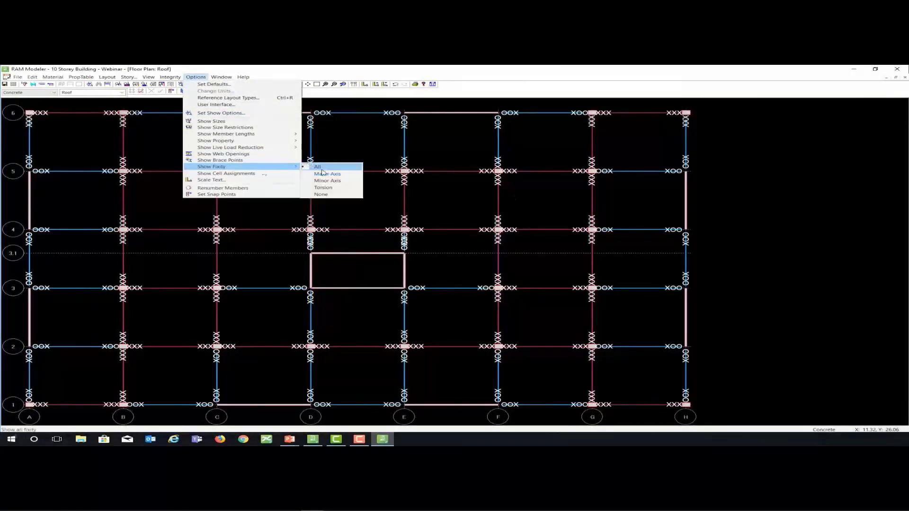
{"action": "left_click", "coordinate": [321, 194]}
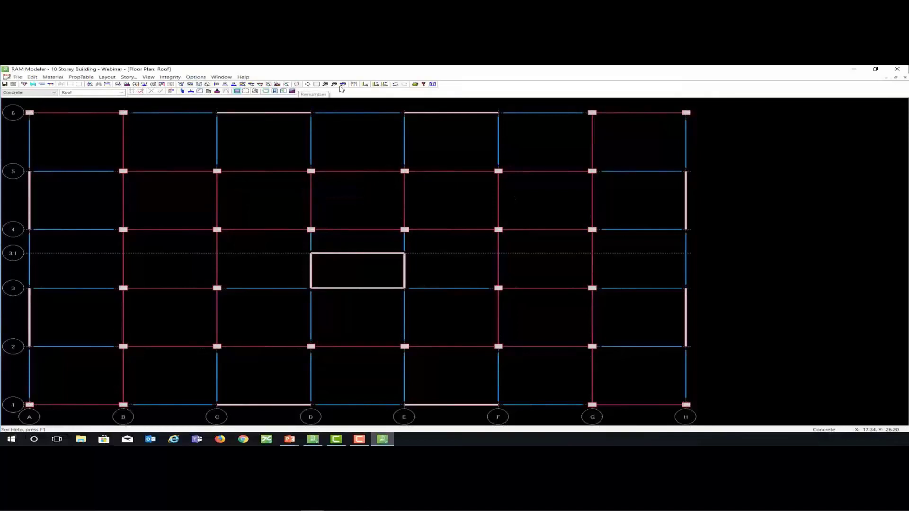
Add a 500 mm slab edge around the whole Roof perimeter
{"action": "left_click", "coordinate": [288, 90]}
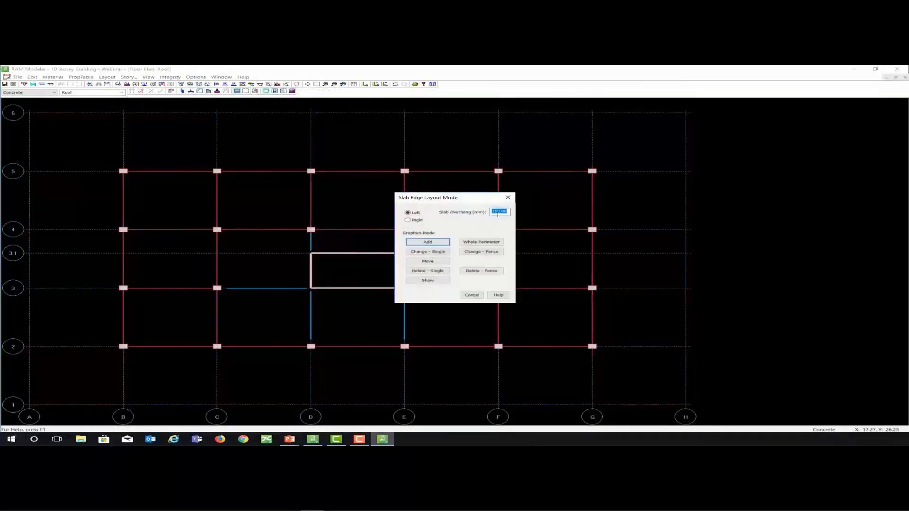
{"action": "type", "text": "500"}
{"action": "left_click", "coordinate": [481, 242]}
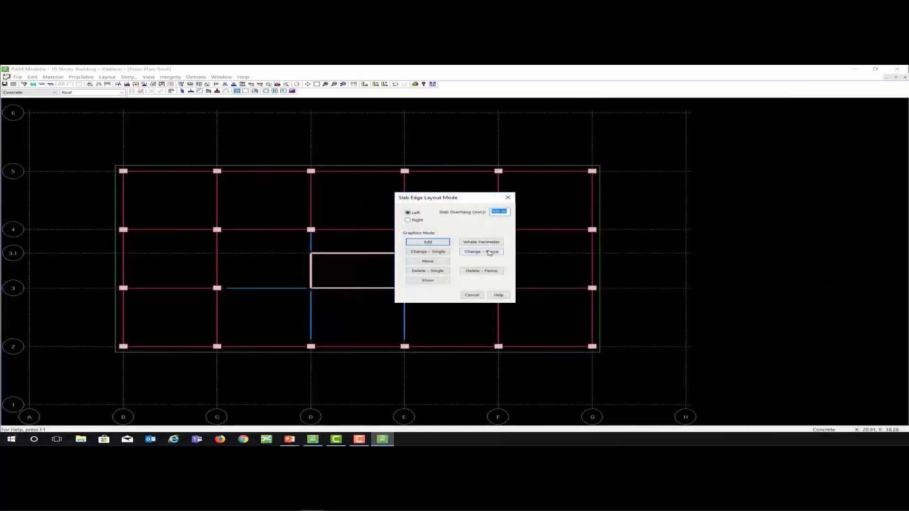
{"action": "key", "text": "Escape"}
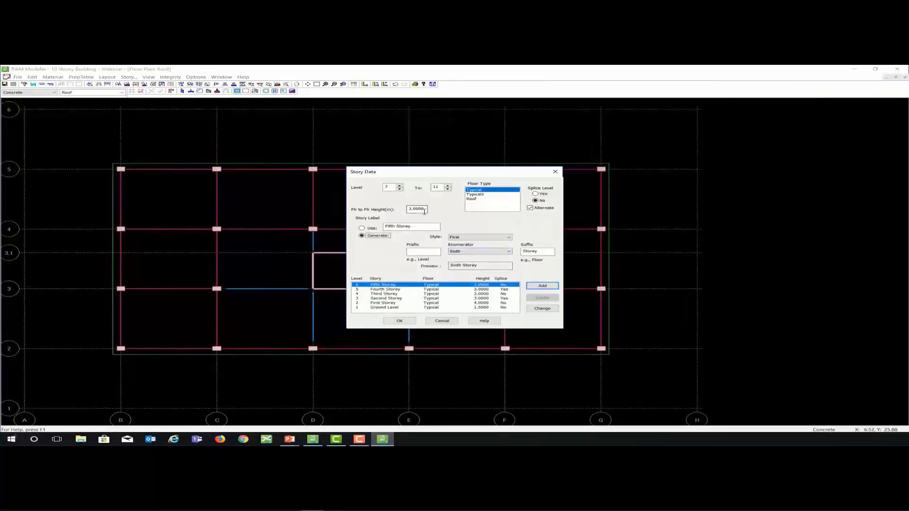
Add Sixth through Tenth Storey as 3 m Typical stories up to level 11, and accept the list
{"action": "left_click", "coordinate": [536, 286]}
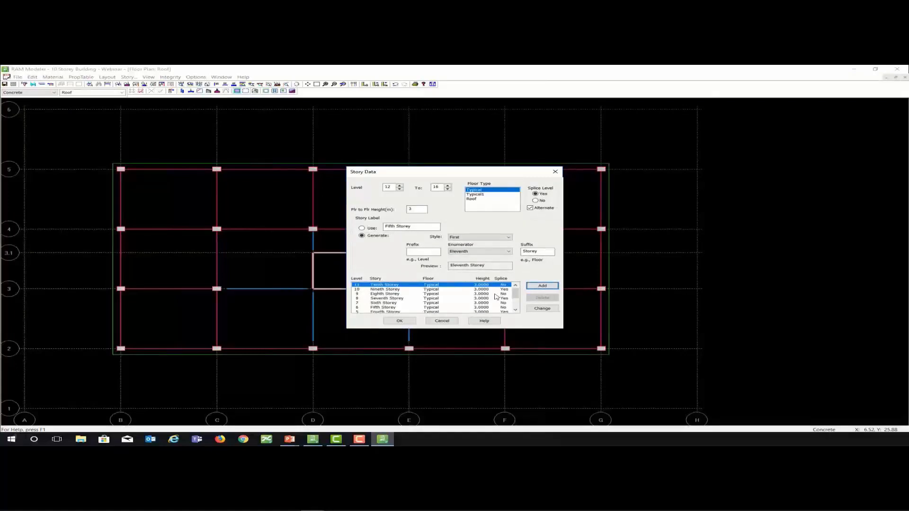
{"action": "mouse_move", "coordinate": [515, 292]}
{"action": "left_mouse_down"}
{"action": "mouse_move", "coordinate": [515, 307]}
{"action": "mouse_move", "coordinate": [513, 280]}
{"action": "left_mouse_up"}
{"action": "left_click", "coordinate": [400, 322]}
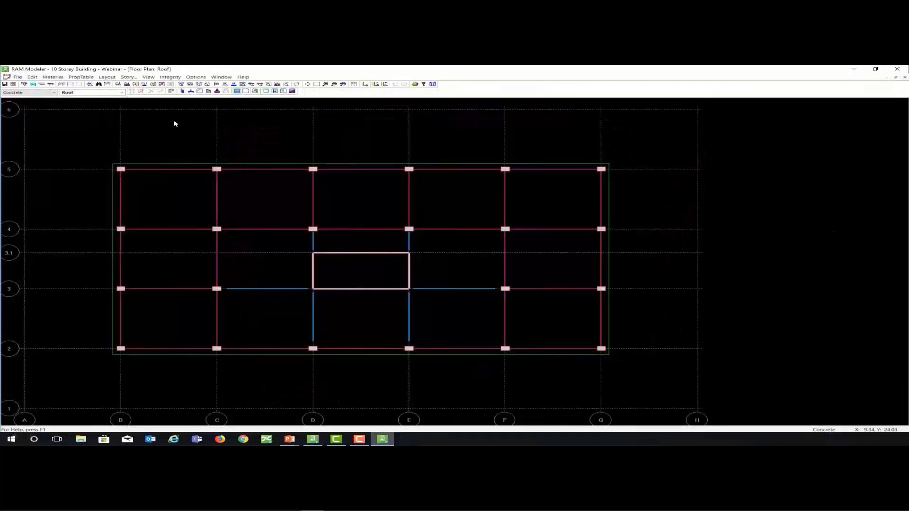
On the Typical floor plan, place single column footings under every column, including H6, H1, A1 and B1
{"action": "left_click", "coordinate": [122, 92]}
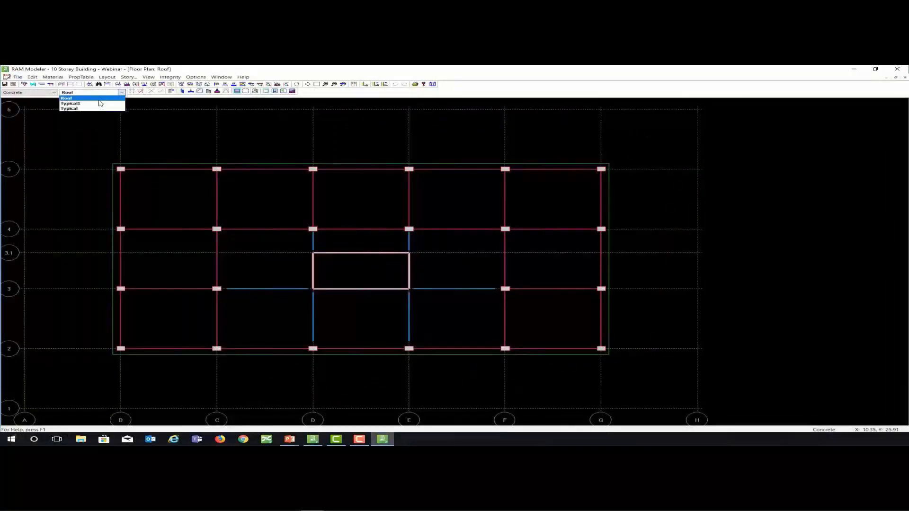
{"action": "left_click", "coordinate": [79, 103]}
{"action": "left_click", "coordinate": [191, 91]}
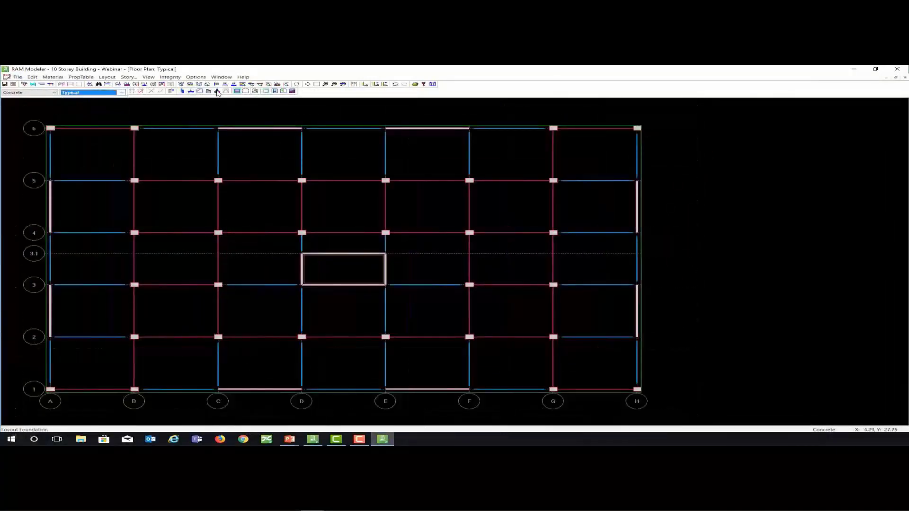
{"action": "left_click", "coordinate": [262, 91]}
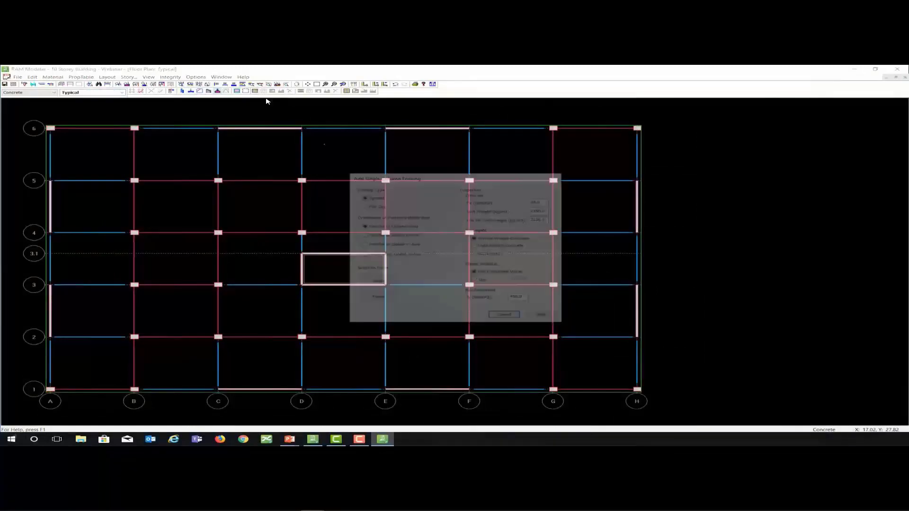
{"action": "left_click", "coordinate": [375, 282]}
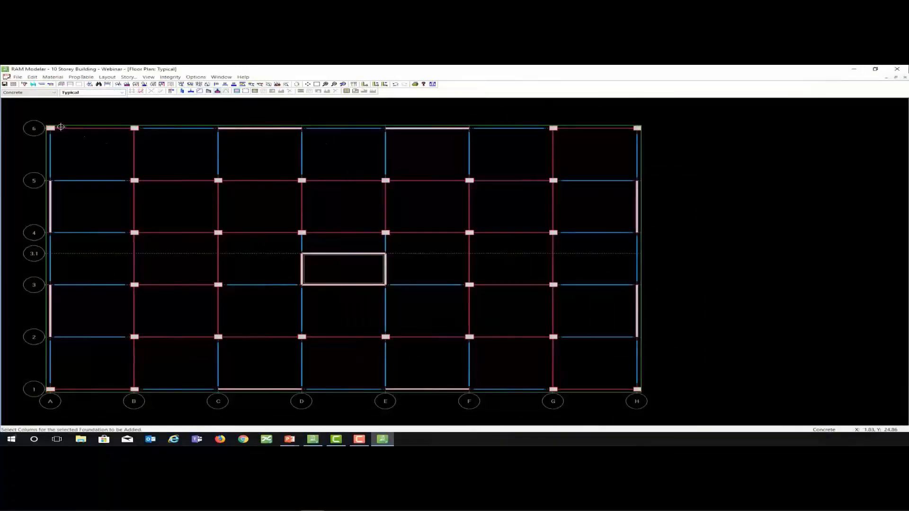
{"action": "left_click", "coordinate": [636, 128]}
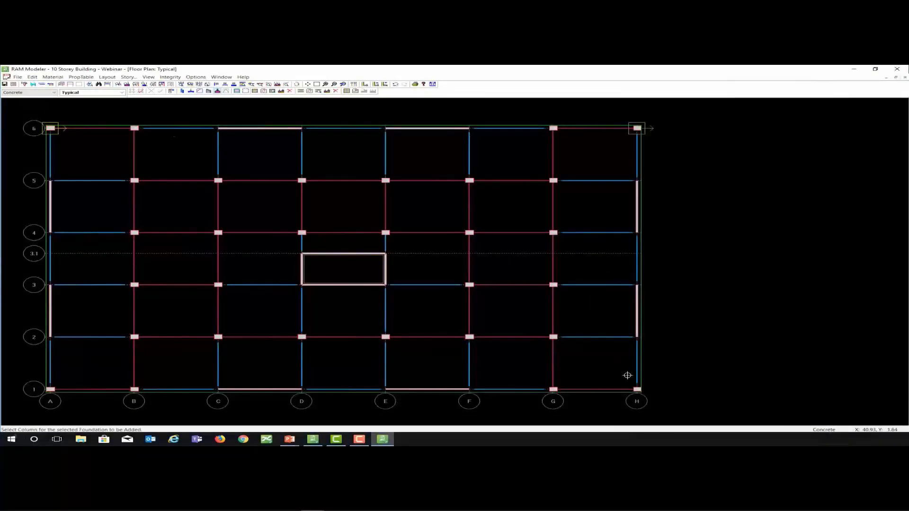
{"action": "left_click", "coordinate": [637, 388]}
{"action": "left_click", "coordinate": [56, 387]}
{"action": "left_click", "coordinate": [128, 391]}
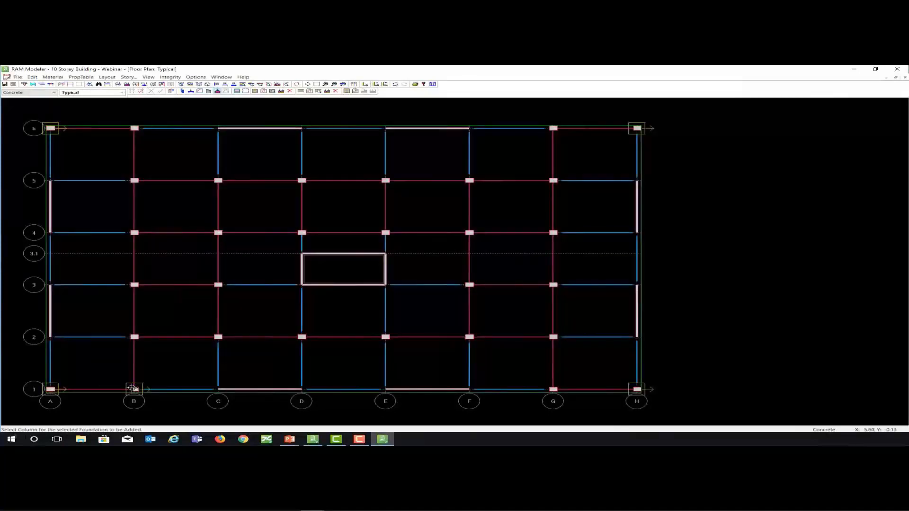
{"action": "left_click", "coordinate": [461, 258]}
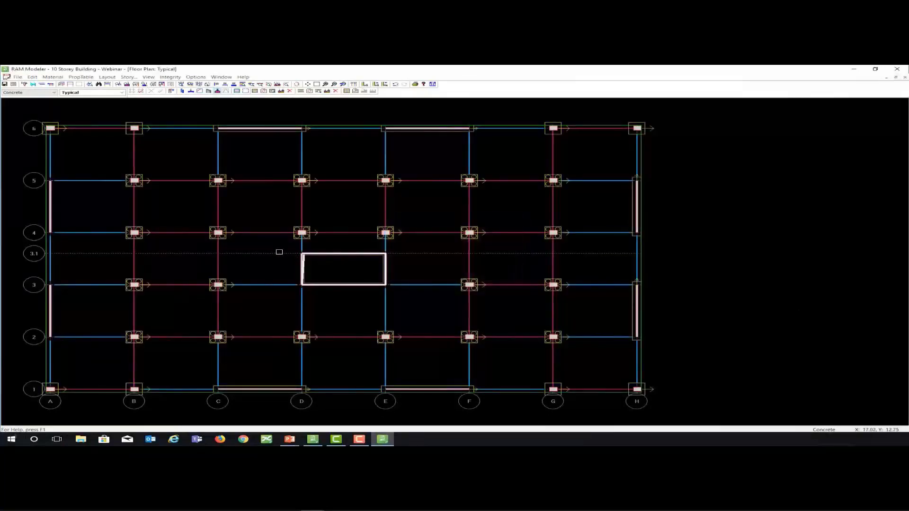
{"action": "left_click_drag", "start_coordinate": [279, 252], "coordinate": [430, 301]}
{"action": "right_click", "coordinate": [429, 304]}
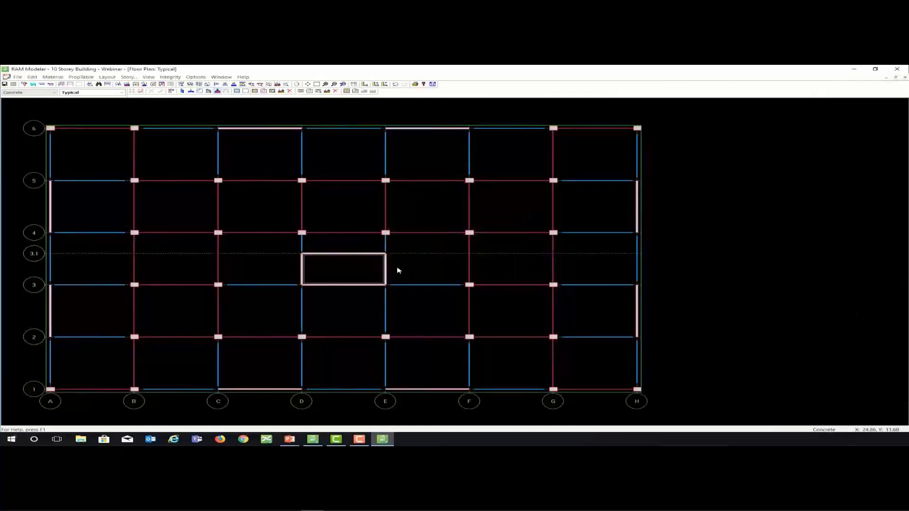
{"action": "scroll", "coordinate": [398, 271], "scroll_direction": "up", "scroll_amount": 2}
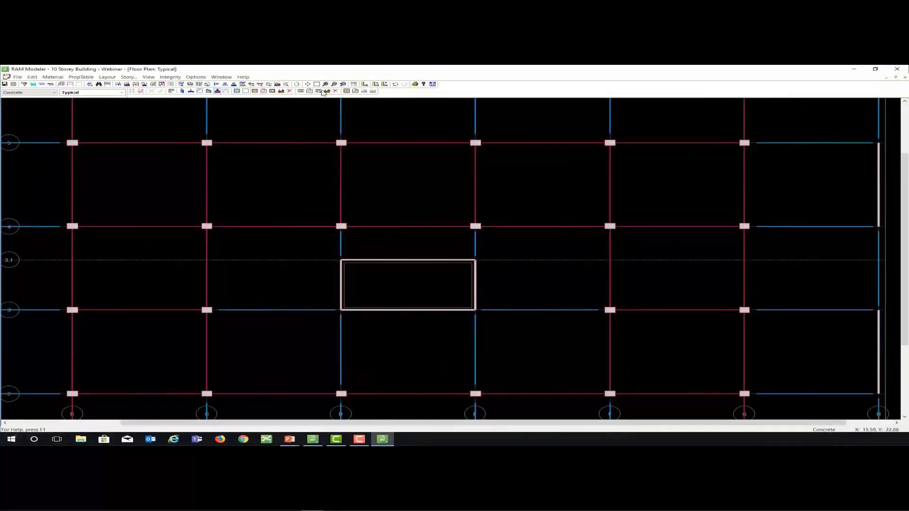
Draw a mat foundation polygon around the core through D/3.1, E/3.1, E/3 and D/3
{"action": "left_click", "coordinate": [346, 90]}
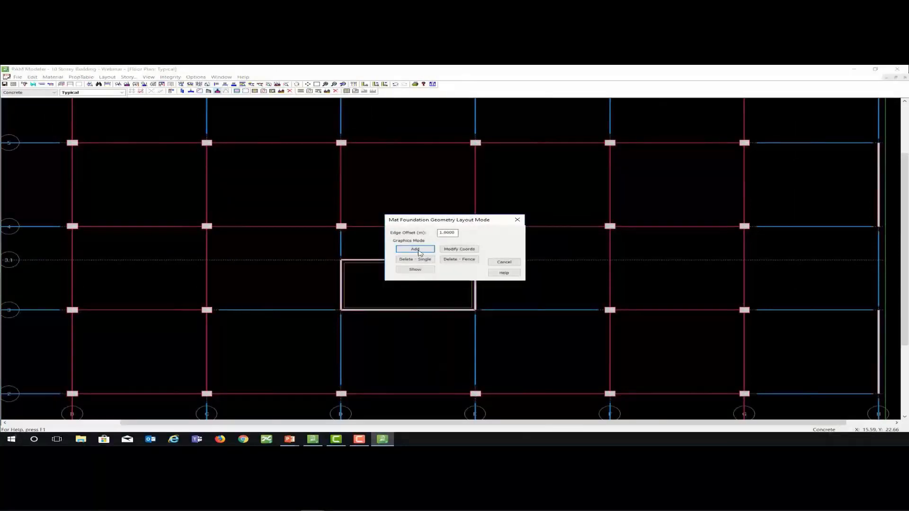
{"action": "left_click", "coordinate": [415, 251]}
{"action": "left_click", "coordinate": [341, 260]}
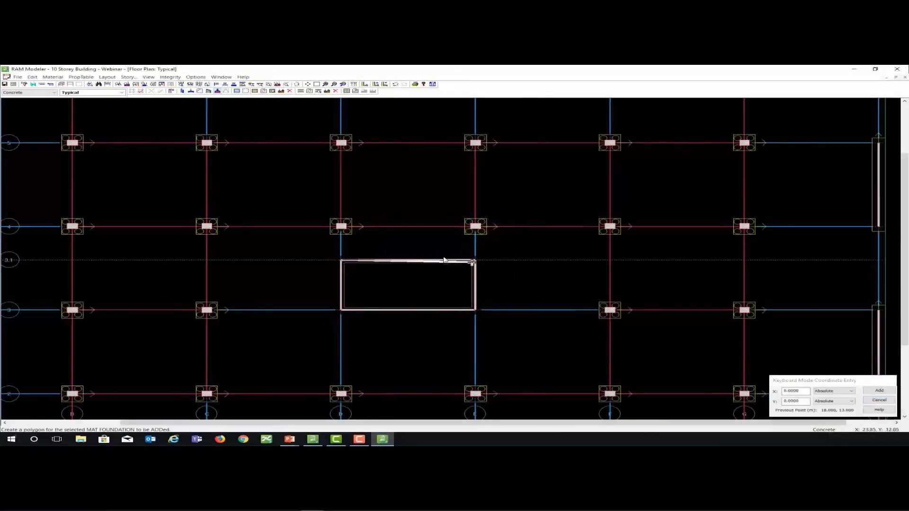
{"action": "left_click", "coordinate": [475, 260]}
{"action": "left_click", "coordinate": [476, 312]}
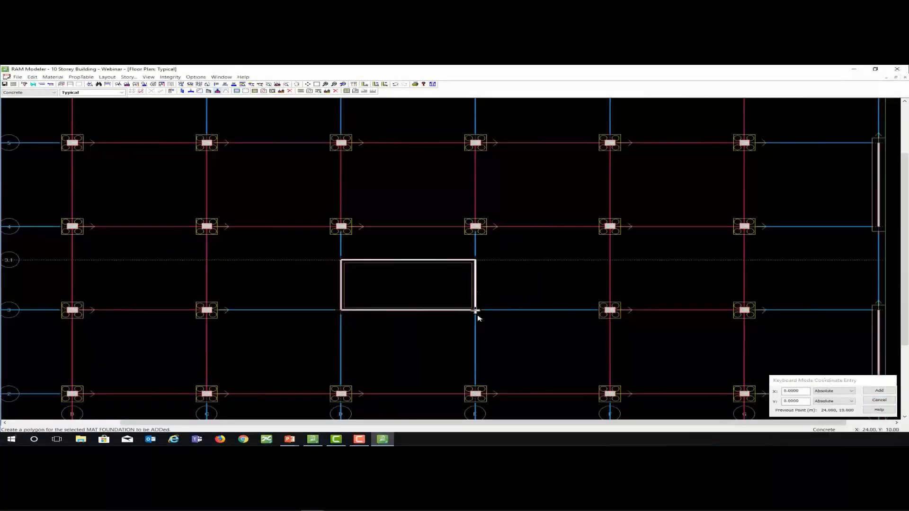
{"action": "left_click", "coordinate": [341, 311]}
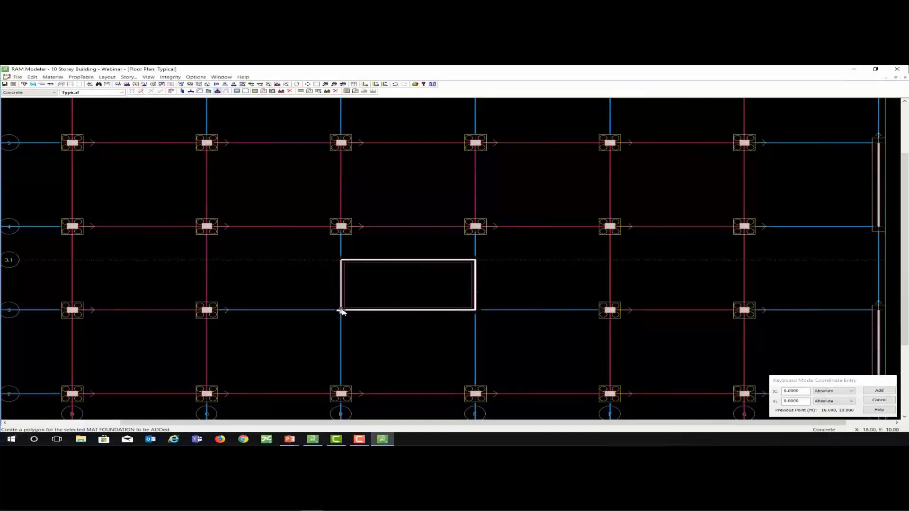
{"action": "left_click", "coordinate": [341, 260]}
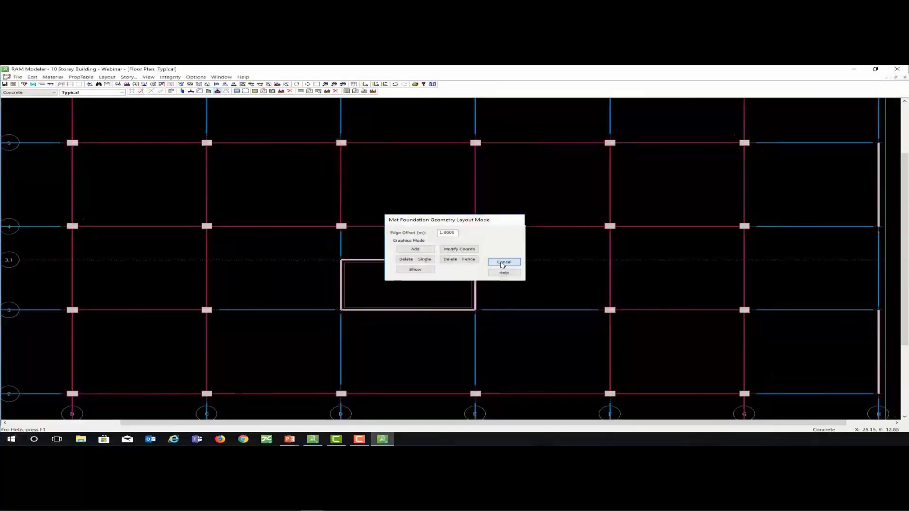
{"action": "left_click", "coordinate": [503, 262]}
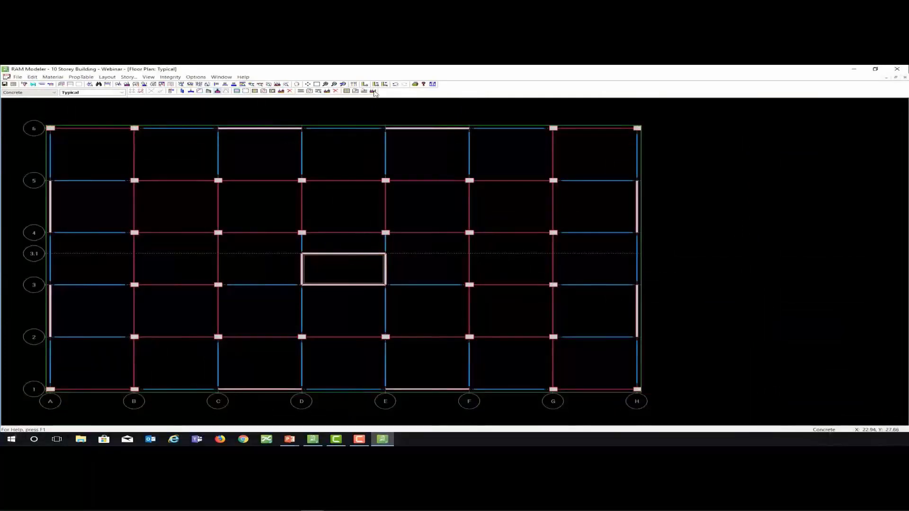
Assign 750thk thickness to the whole mat, leaving footing elevations unchanged
{"action": "left_click", "coordinate": [373, 91]}
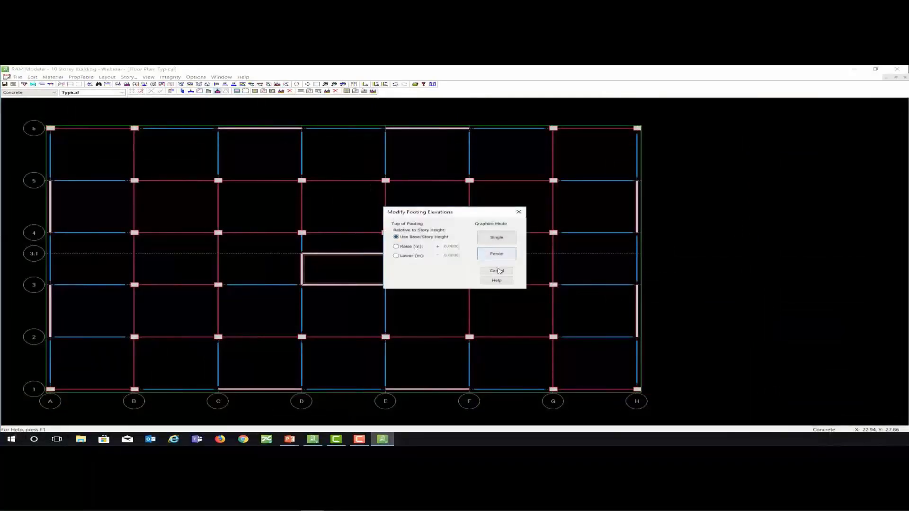
{"action": "left_click", "coordinate": [498, 271]}
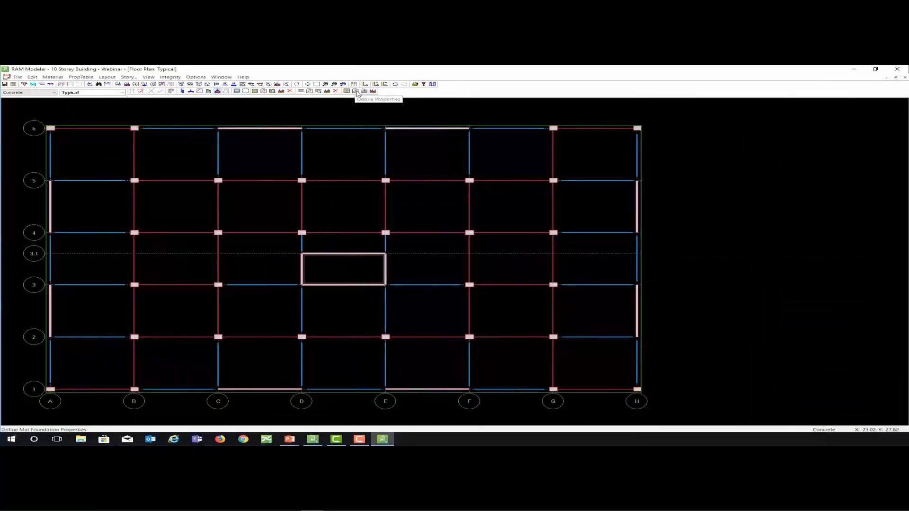
{"action": "left_click", "coordinate": [357, 91]}
{"action": "left_click", "coordinate": [415, 220]}
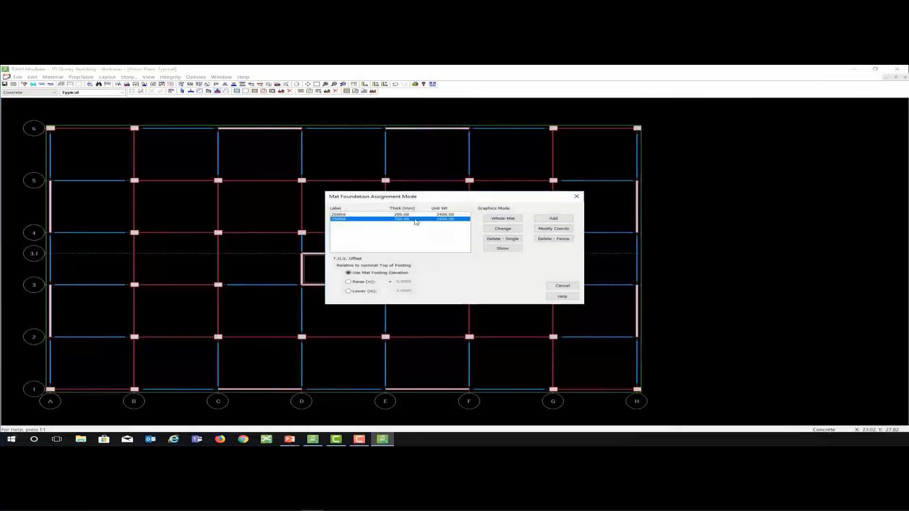
{"action": "left_click", "coordinate": [503, 218]}
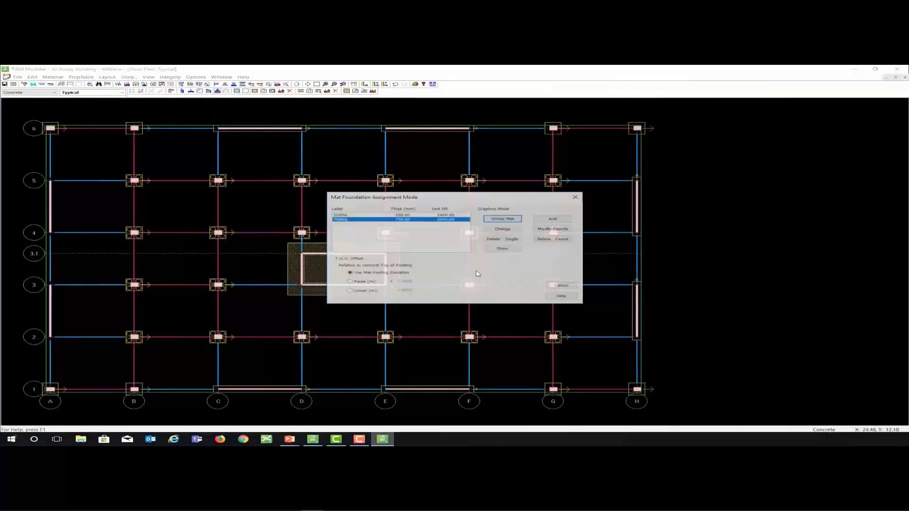
{"action": "left_click", "coordinate": [561, 285]}
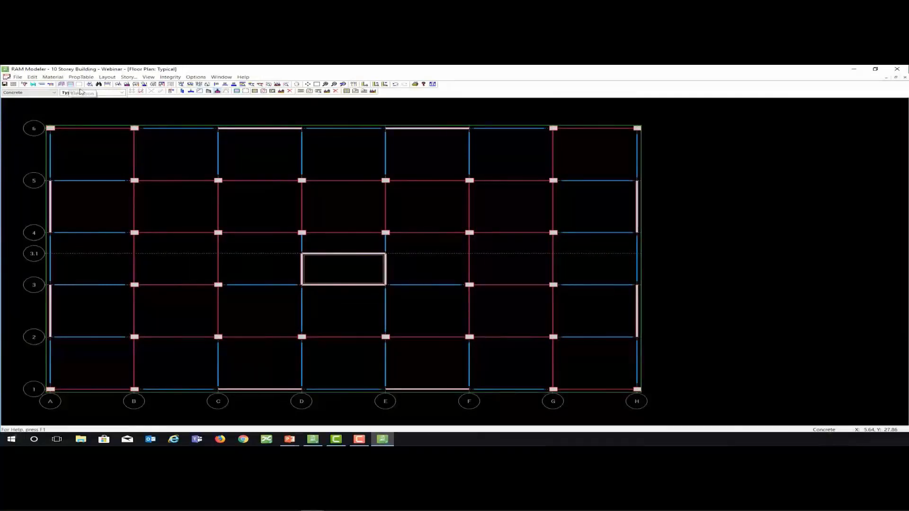
{"action": "left_click", "coordinate": [81, 91]}
Add 1.5 m-wide openings with 0 offset to every storey of wall D-E on grid line 3
{"action": "left_click", "coordinate": [338, 286]}
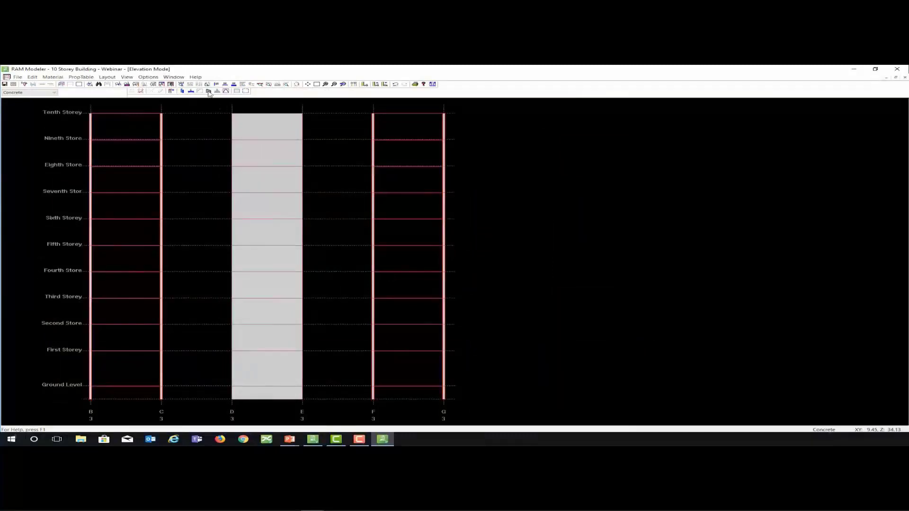
{"action": "left_click", "coordinate": [281, 91]}
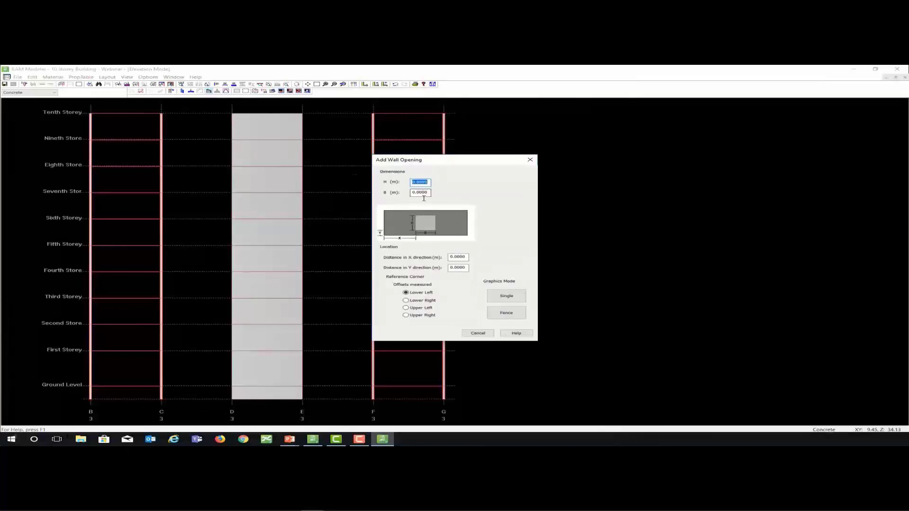
{"action": "type", "text": "2"}
{"action": "double_click", "coordinate": [425, 192]}
{"action": "type", "text": "1.5"}
{"action": "key", "text": "Tab"}
{"action": "type", "text": "0"}
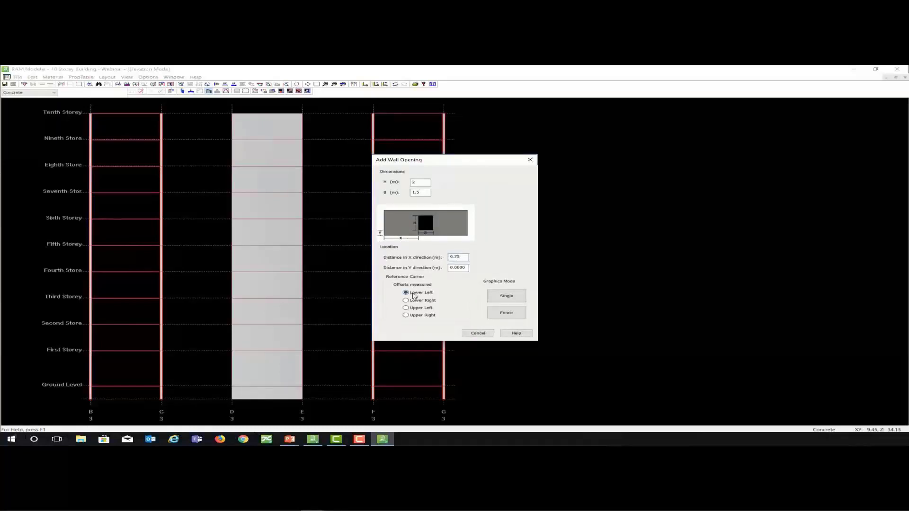
{"action": "left_click", "coordinate": [514, 313]}
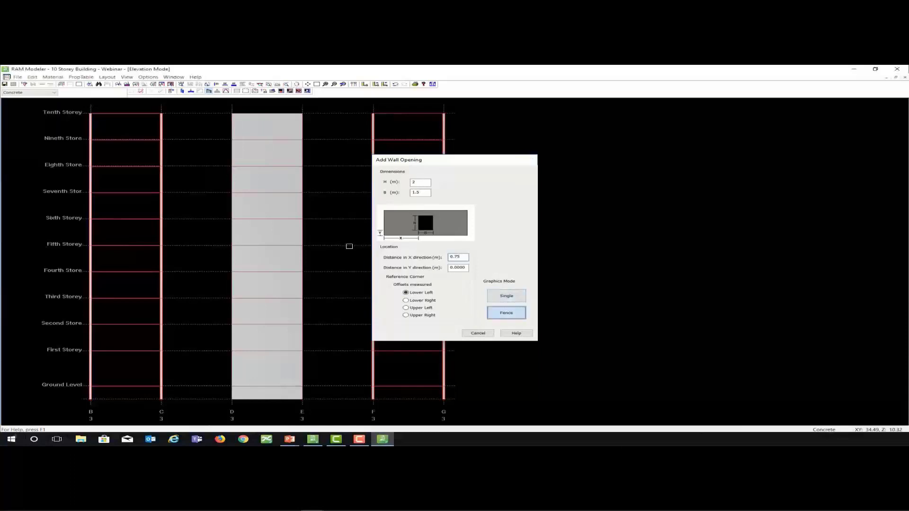
{"action": "left_click_drag", "start_coordinate": [223, 105], "coordinate": [334, 358]}
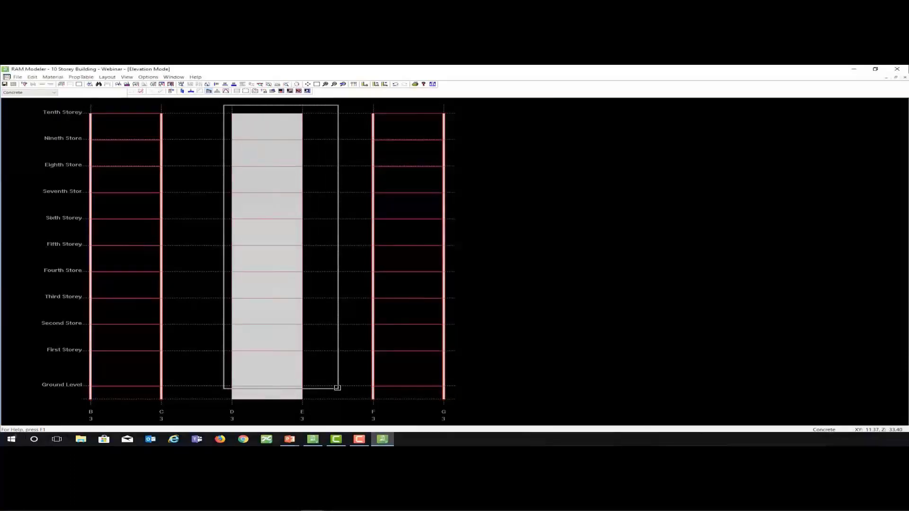
{"action": "left_click", "coordinate": [337, 387]}
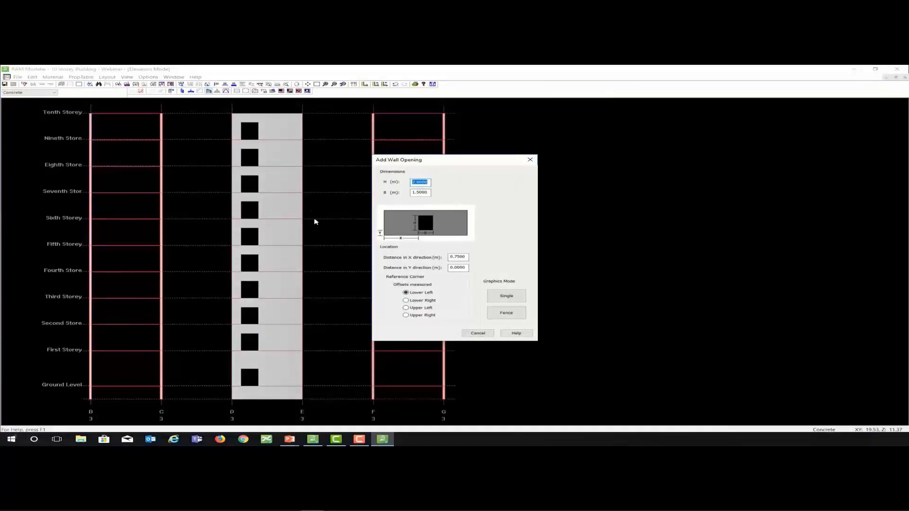
Add a second opening per storey to wall D-E, offset measured from the lower right
{"action": "left_click", "coordinate": [406, 300]}
{"action": "left_click", "coordinate": [506, 313]}
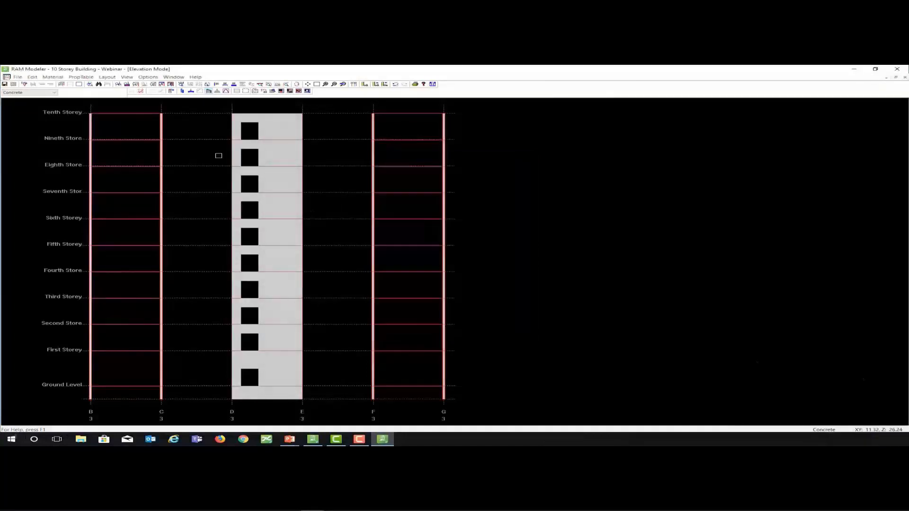
{"action": "left_click", "coordinate": [230, 119]}
{"action": "left_click", "coordinate": [363, 390]}
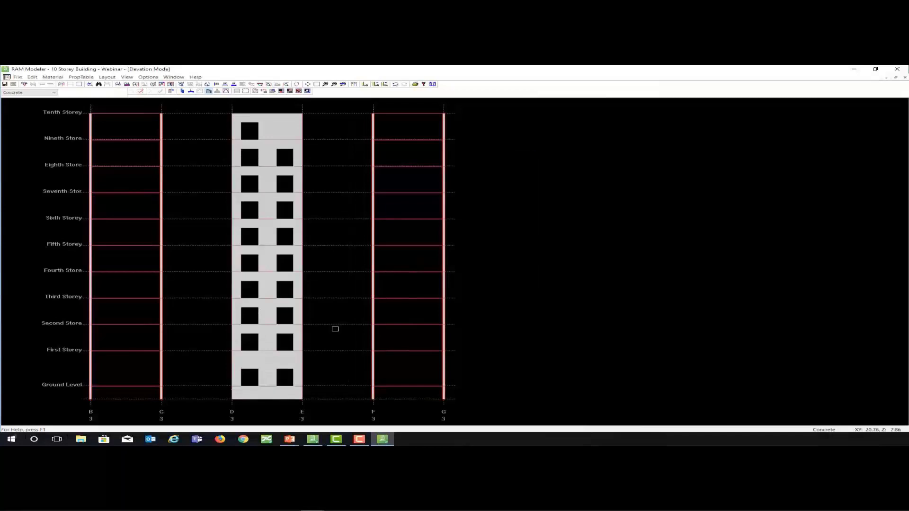
{"action": "left_click", "coordinate": [225, 111]}
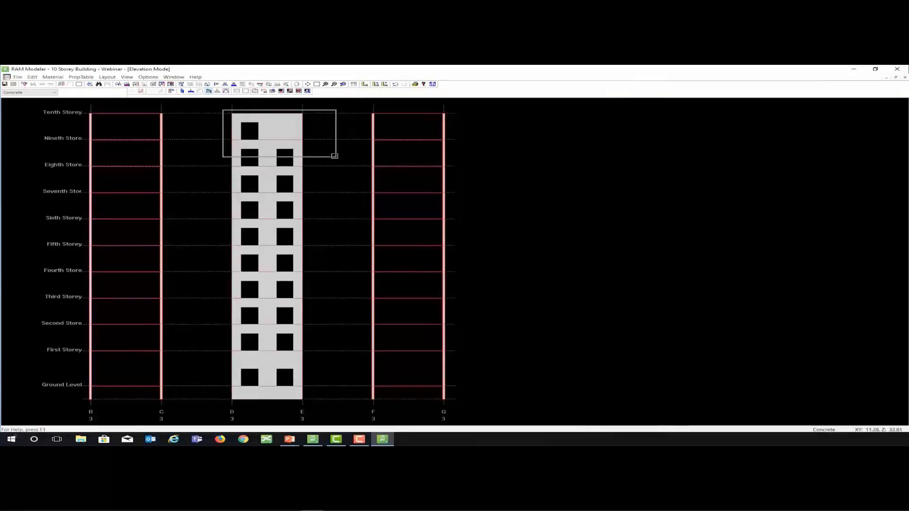
{"action": "left_click", "coordinate": [338, 159]}
{"action": "right_click", "coordinate": [654, 205]}
{"action": "left_click", "coordinate": [478, 333]}
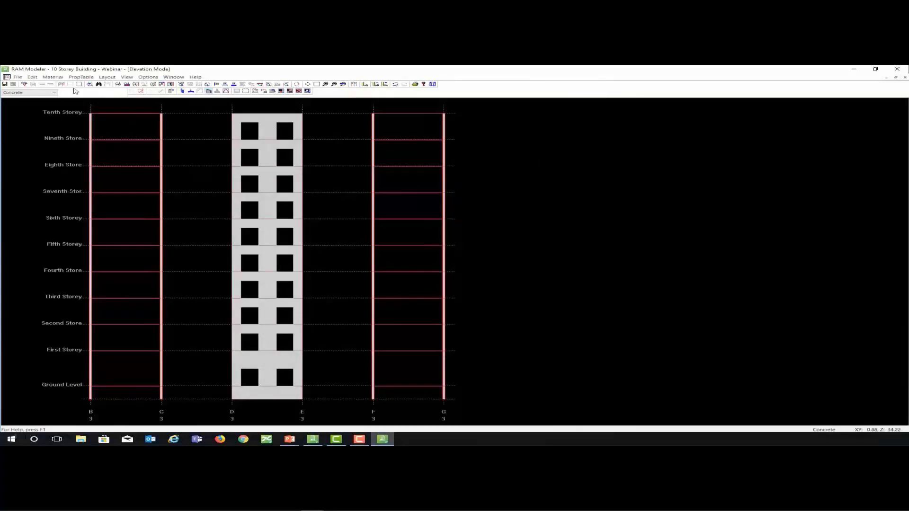
Review the whole building with its foundations in the 3D viewer, then exit it
{"action": "left_click", "coordinate": [307, 91]}
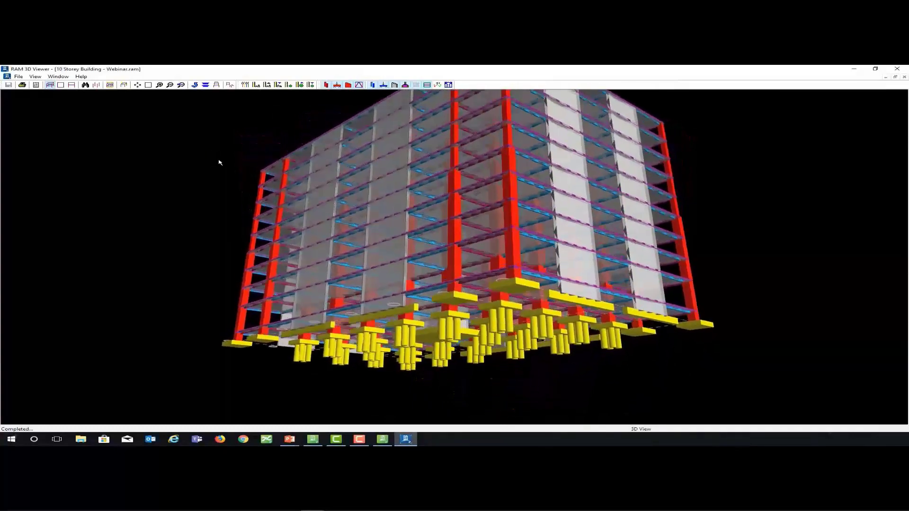
{"action": "left_click", "coordinate": [18, 76]}
{"action": "left_click", "coordinate": [48, 136]}
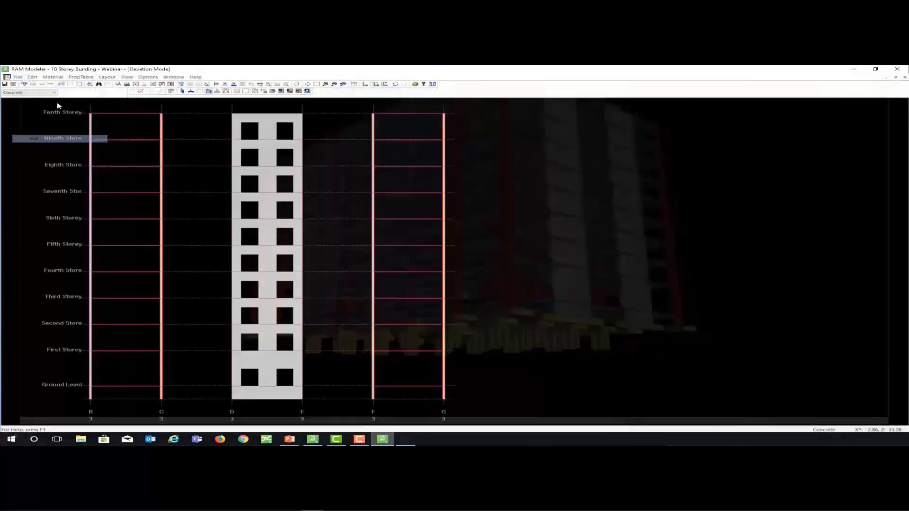
Return RAM Modeler to the Typical floor plan
{"action": "left_click", "coordinate": [19, 78]}
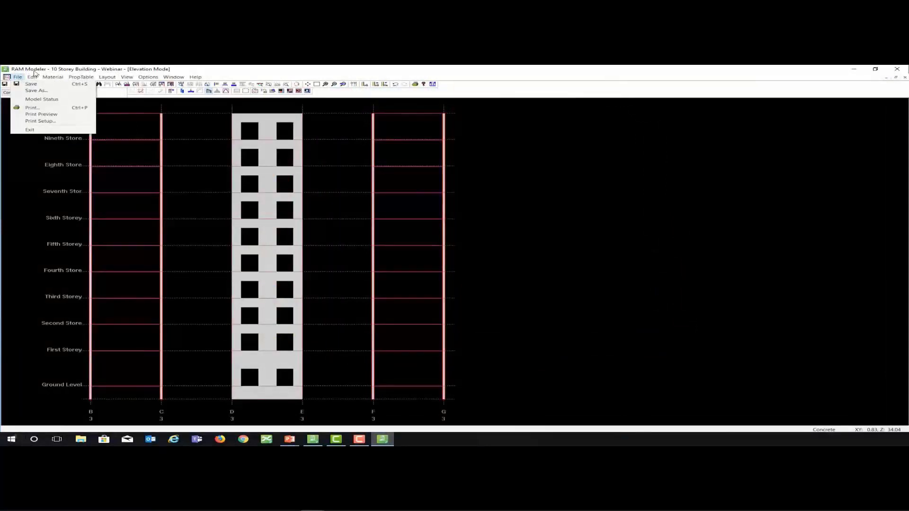
{"action": "left_click", "coordinate": [68, 66]}
{"action": "left_click", "coordinate": [78, 84]}
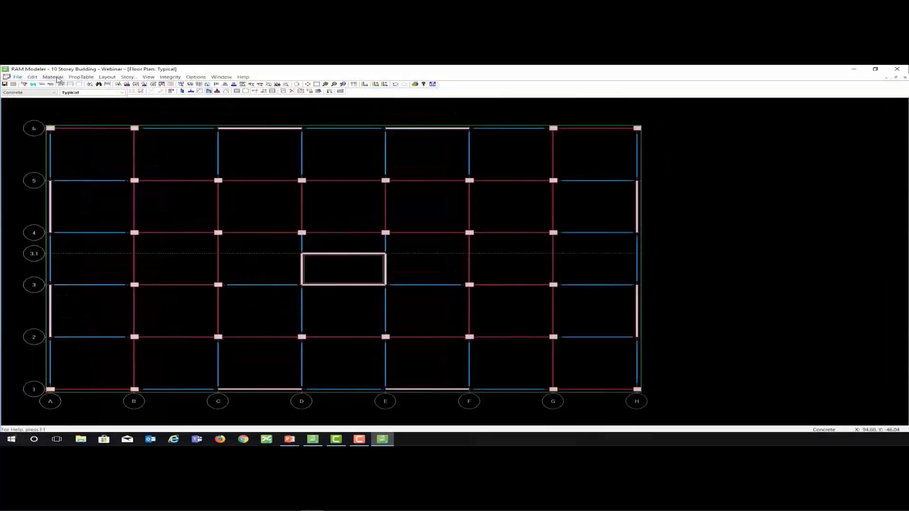
{"action": "left_click", "coordinate": [81, 76]}
Define the Gravity surface load with live load 3 and mass dead load 2 kN/m², and add it
{"action": "mouse_move", "coordinate": [91, 106]}
{"action": "left_click", "coordinate": [162, 106]}
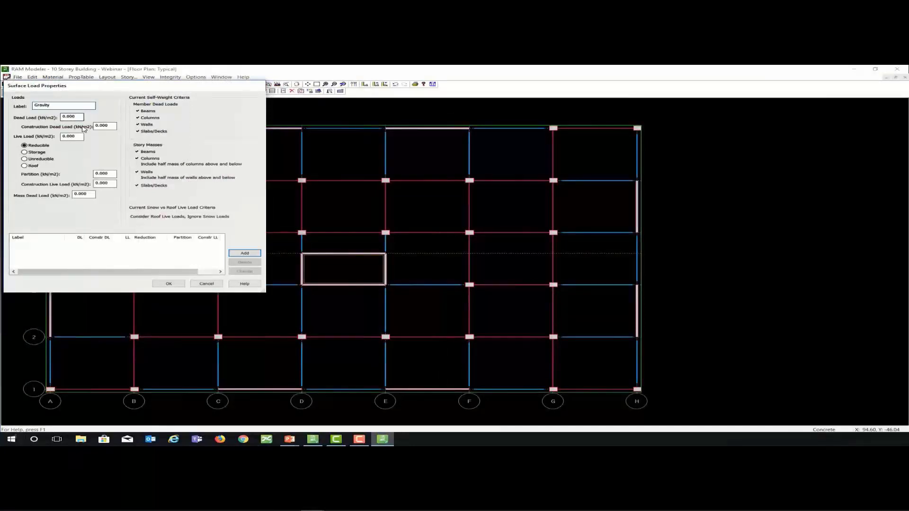
{"action": "double_click", "coordinate": [79, 116]}
{"action": "key", "text": "Tab"}
{"action": "key", "text": "Tab"}
{"action": "type", "text": "3"}
{"action": "double_click", "coordinate": [90, 194]}
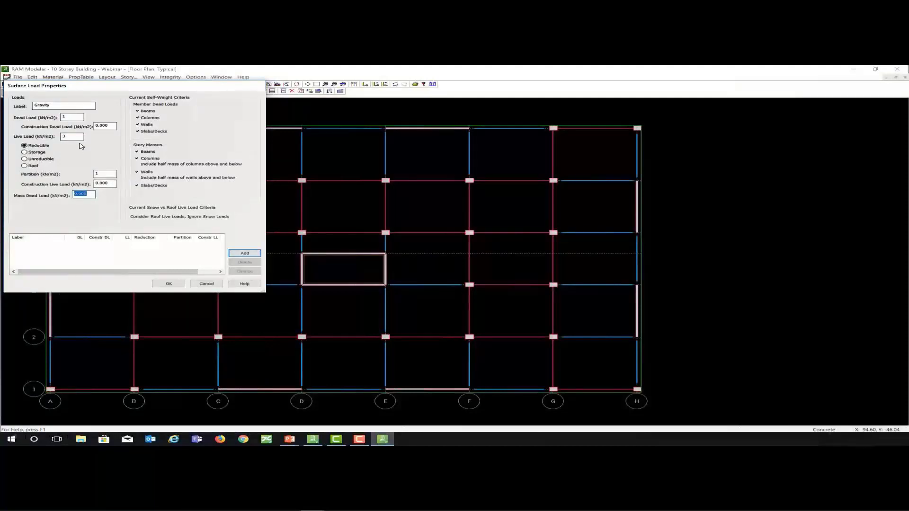
{"action": "type", "text": "2.5"}
{"action": "left_click", "coordinate": [258, 253]}
Apply the Gravity surface load as a whole diaphragm on the Typical1 floor
{"action": "left_click", "coordinate": [168, 283]}
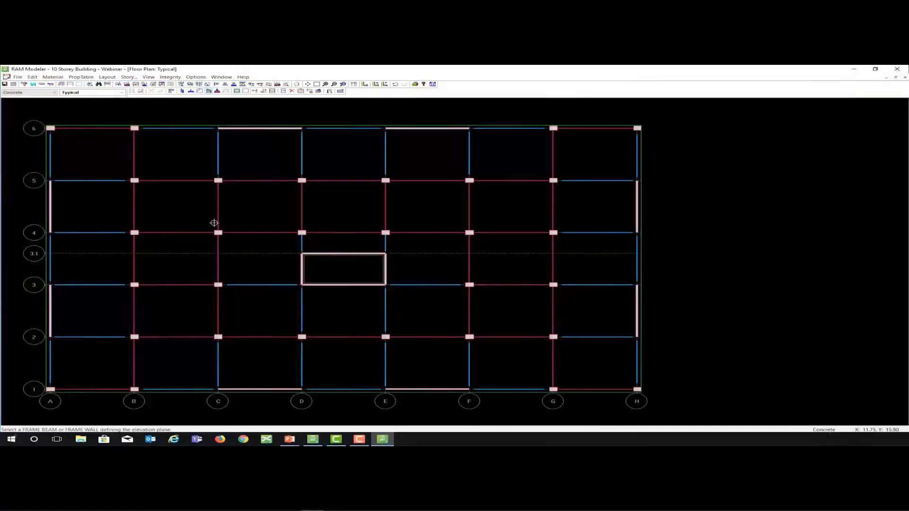
{"action": "left_click", "coordinate": [107, 77]}
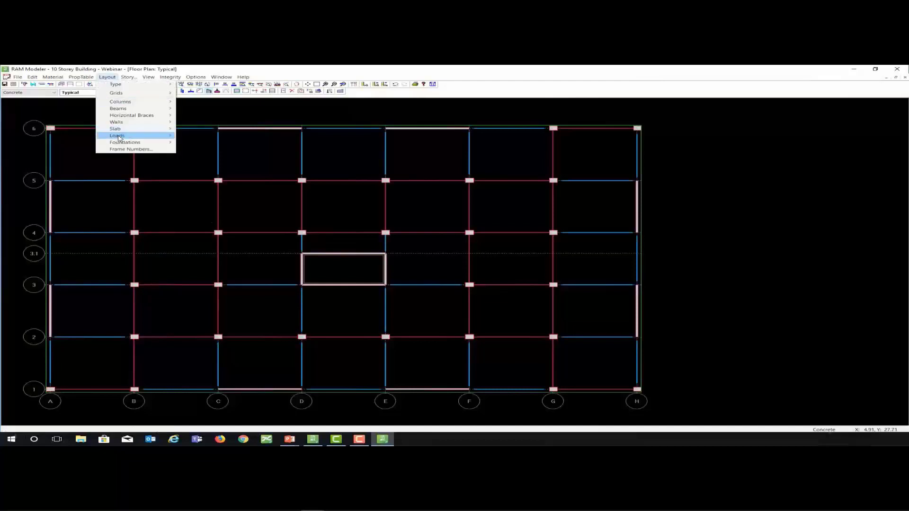
{"action": "mouse_move", "coordinate": [161, 136]}
{"action": "left_click", "coordinate": [199, 138]}
{"action": "left_click", "coordinate": [278, 119]}
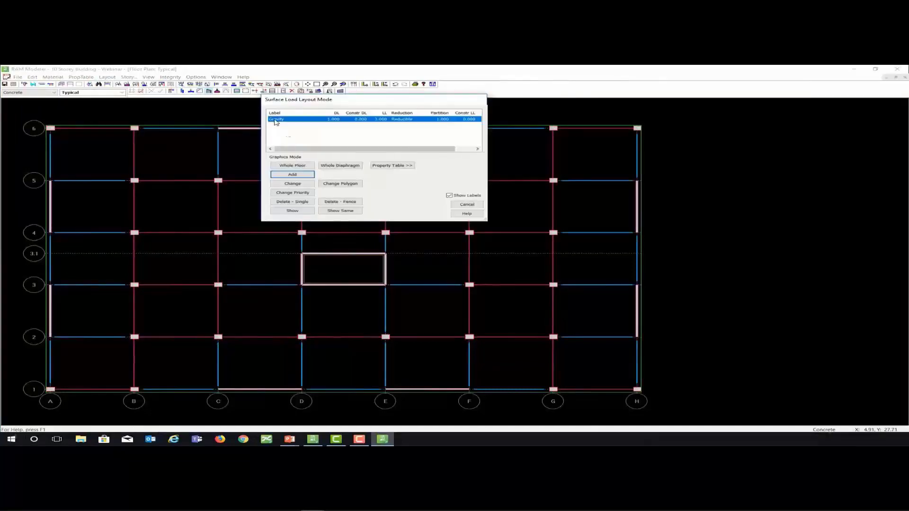
{"action": "left_click", "coordinate": [329, 167]}
{"action": "left_click", "coordinate": [95, 94]}
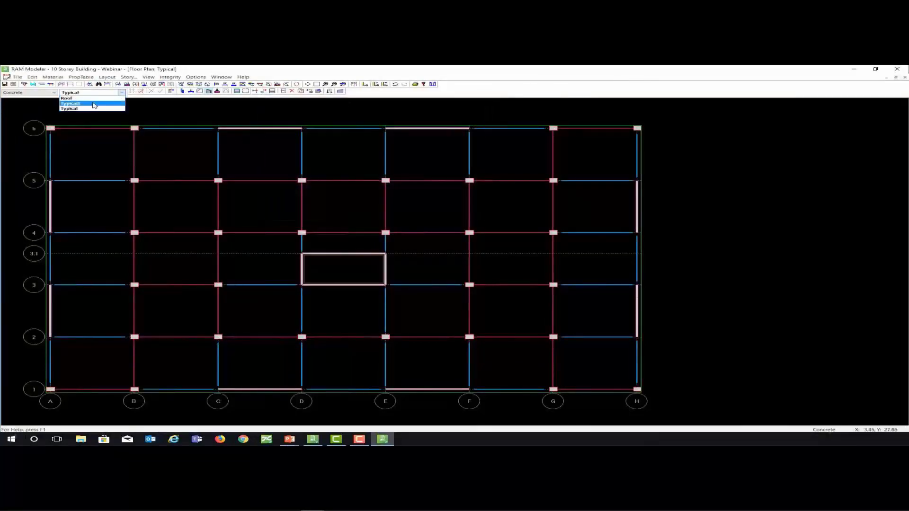
{"action": "left_click", "coordinate": [94, 104]}
{"action": "right_click", "coordinate": [457, 146]}
{"action": "left_click", "coordinate": [352, 169]}
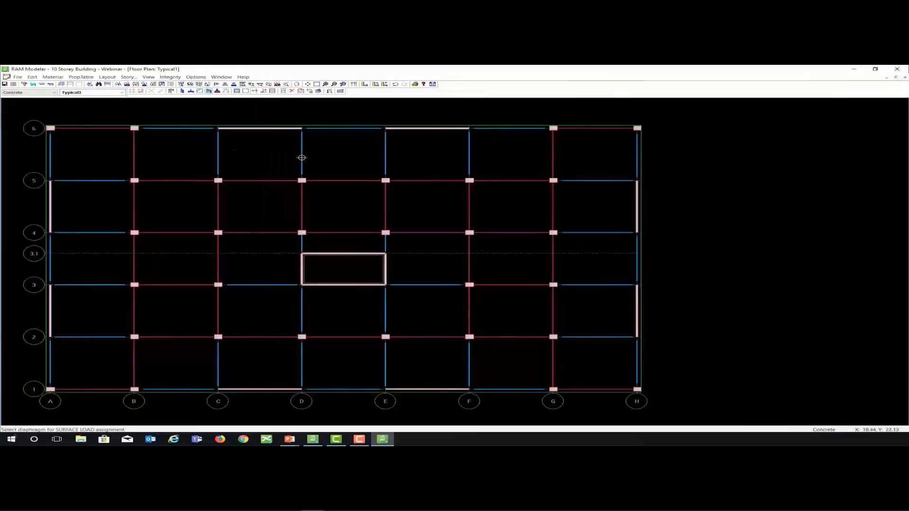
{"action": "left_click", "coordinate": [277, 155]}
{"action": "right_click", "coordinate": [574, 174]}
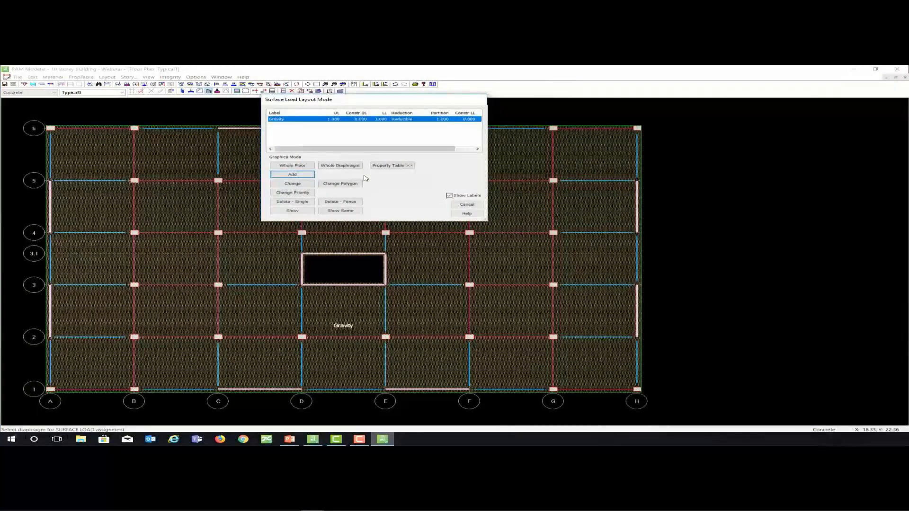
{"action": "left_click", "coordinate": [467, 205]}
Apply Gravity across the whole Roof and Typical floors
{"action": "left_click", "coordinate": [109, 93]}
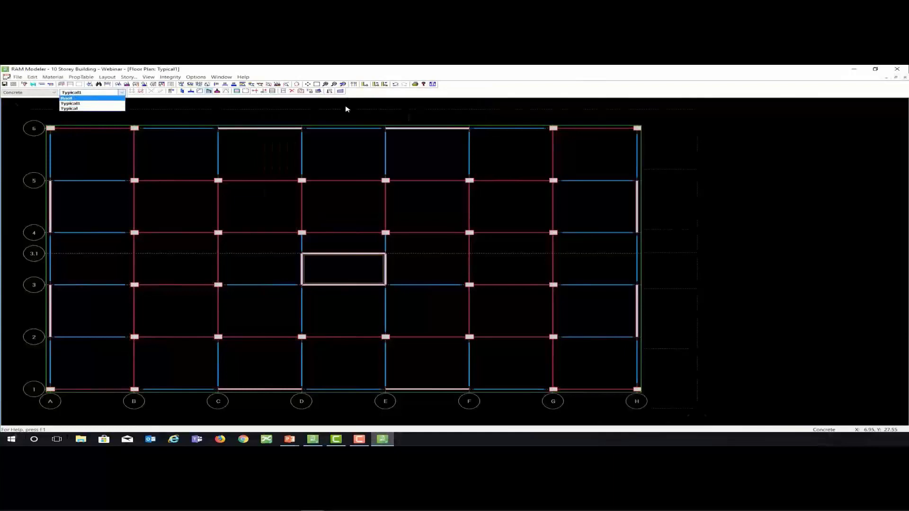
{"action": "key", "text": "Return"}
{"action": "right_click", "coordinate": [225, 135]}
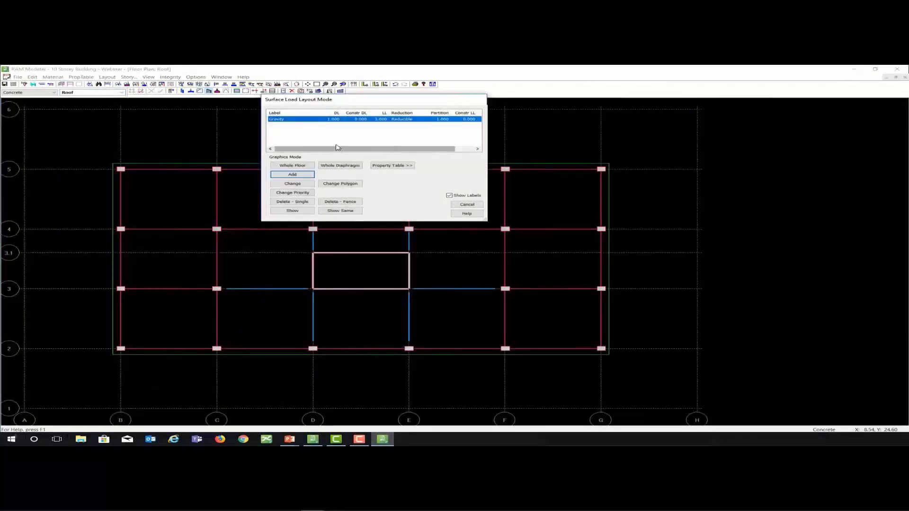
{"action": "left_click", "coordinate": [280, 166]}
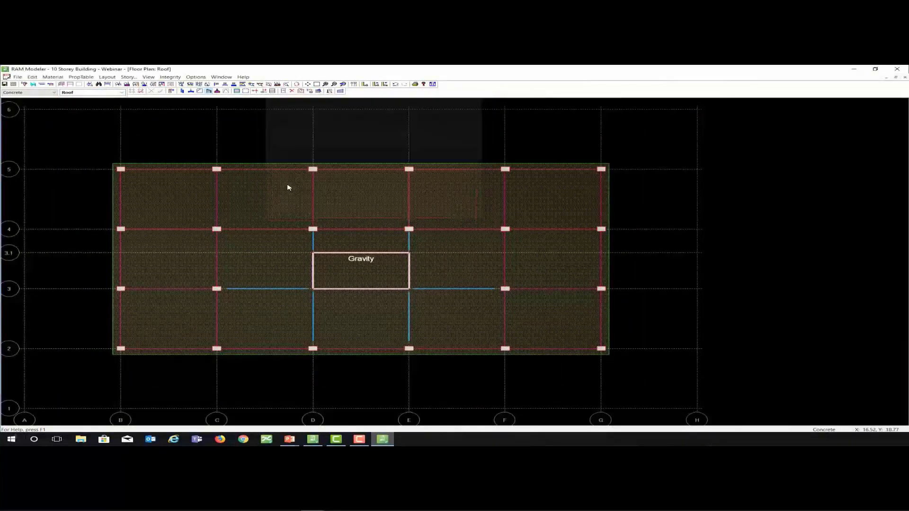
{"action": "right_click", "coordinate": [270, 183]}
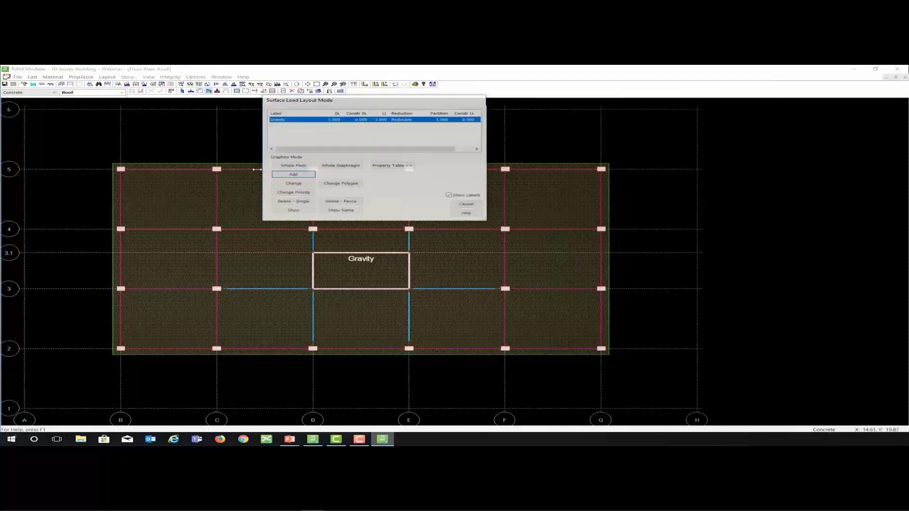
{"action": "left_click", "coordinate": [465, 205]}
{"action": "left_click", "coordinate": [90, 92]}
{"action": "left_click", "coordinate": [90, 106]}
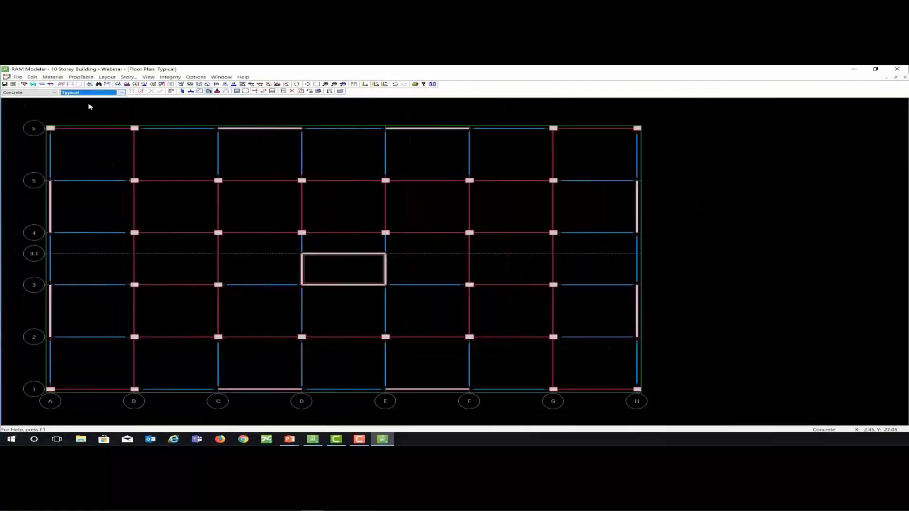
{"action": "right_click", "coordinate": [100, 109]}
{"action": "left_click", "coordinate": [299, 168]}
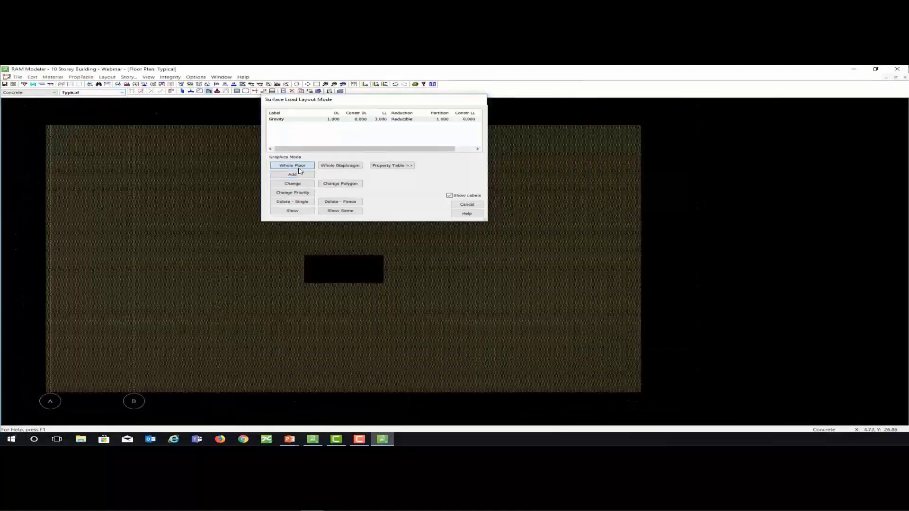
Run a gravity-only data check and close its no-errors report
{"action": "left_click", "coordinate": [81, 77]}
{"action": "mouse_move", "coordinate": [87, 106]}
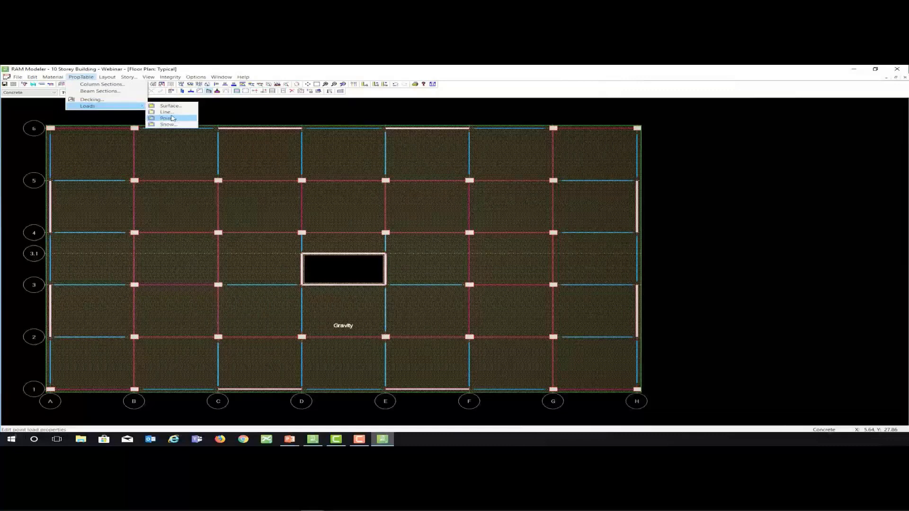
{"action": "left_click", "coordinate": [191, 84]}
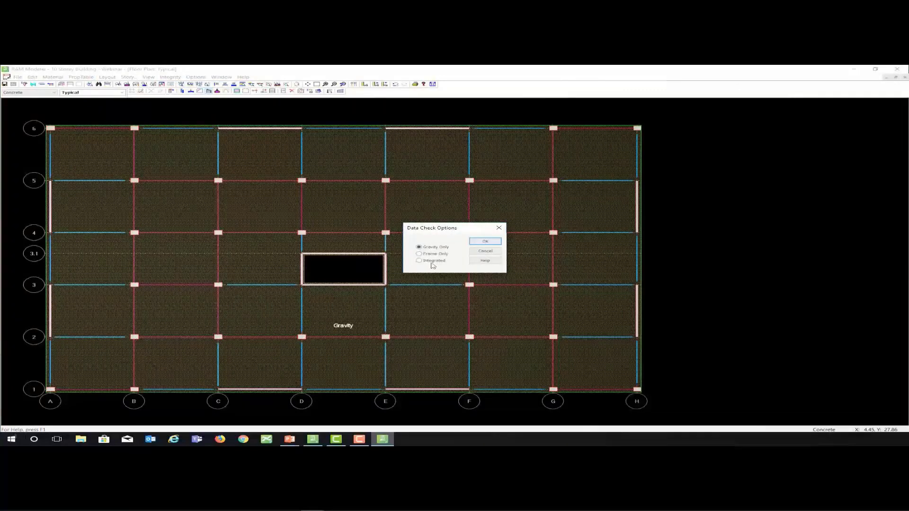
{"action": "left_click", "coordinate": [419, 260]}
{"action": "left_click", "coordinate": [485, 241]}
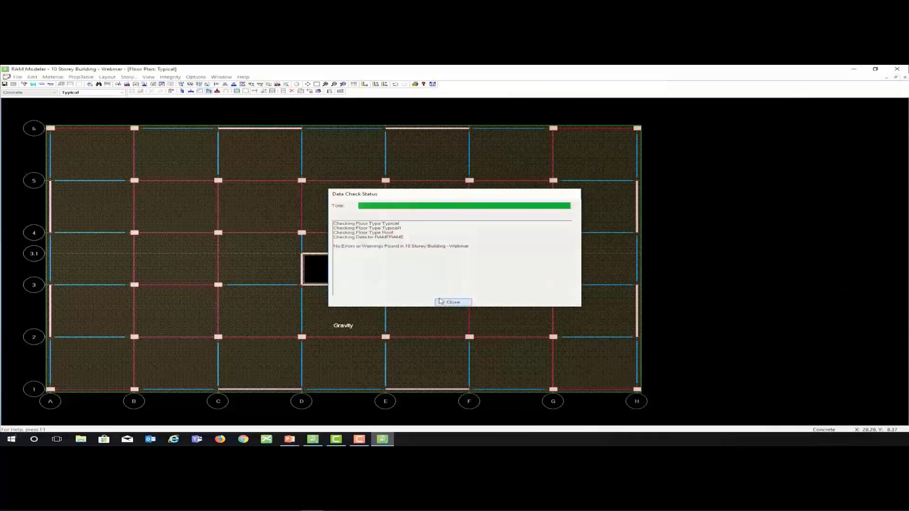
{"action": "left_click", "coordinate": [452, 302]}
{"action": "left_click", "coordinate": [17, 77]}
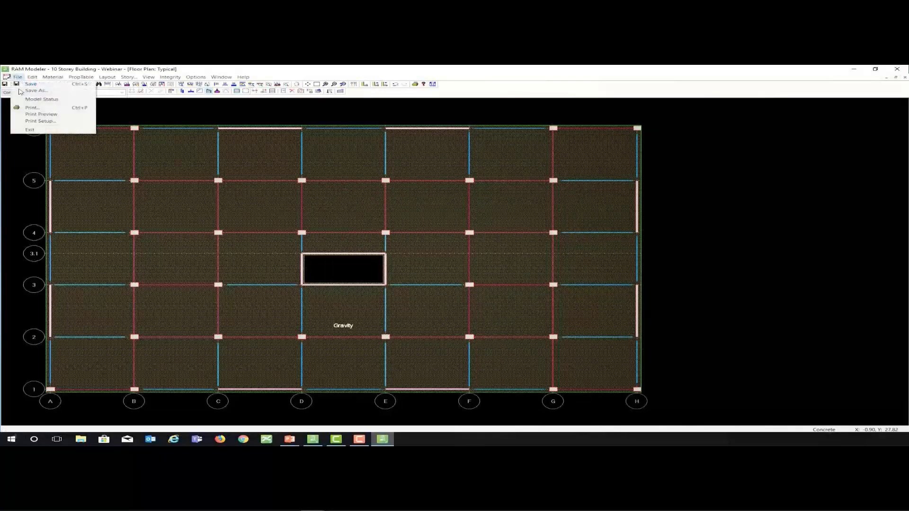
Exit RAM Modeler back to the 10 Storey Building - Webinar model in RAM Manager
{"action": "left_click", "coordinate": [30, 129]}
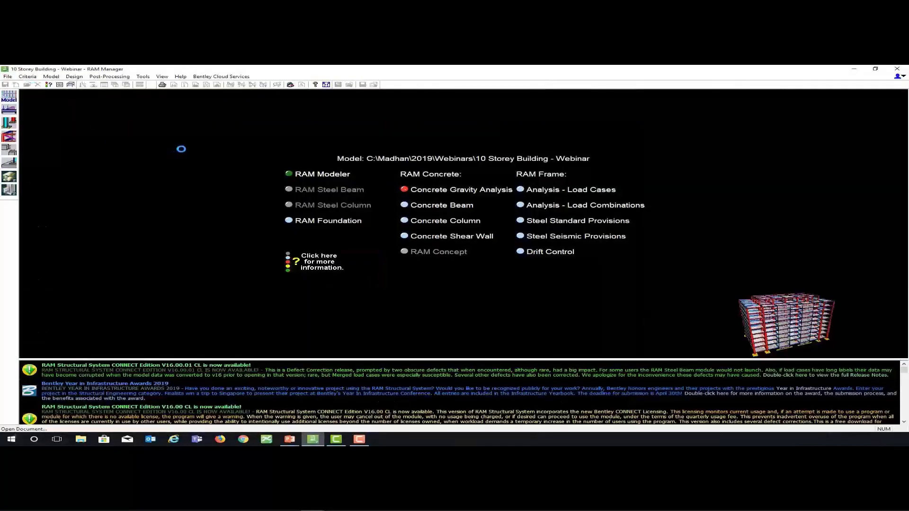